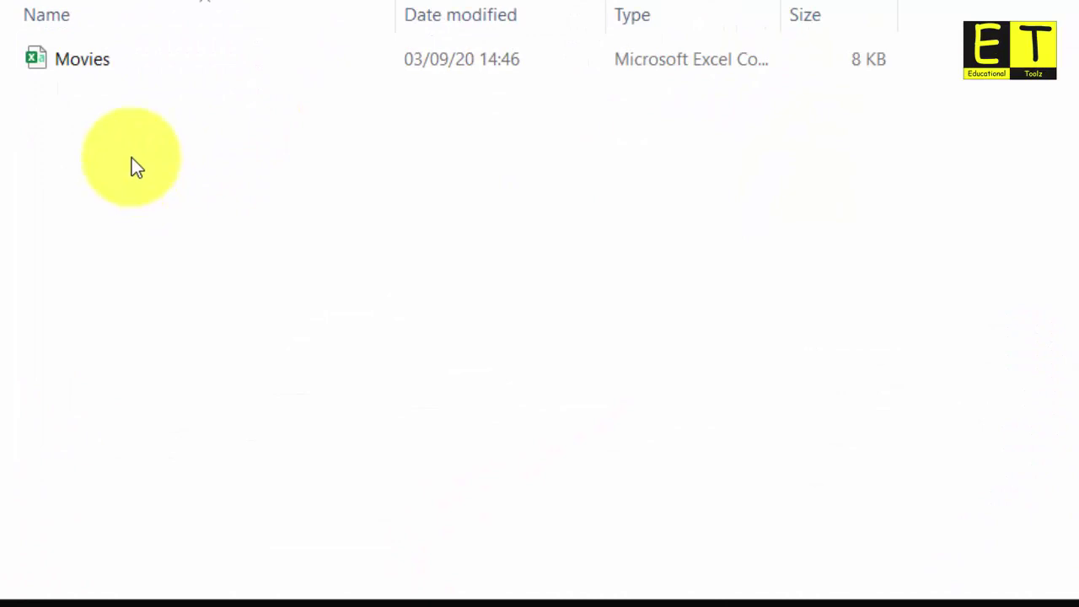
# Create a new Microsoft Access database named Movies in the folder that holds the Movies CSV file.
pyautogui.click(96, 70)
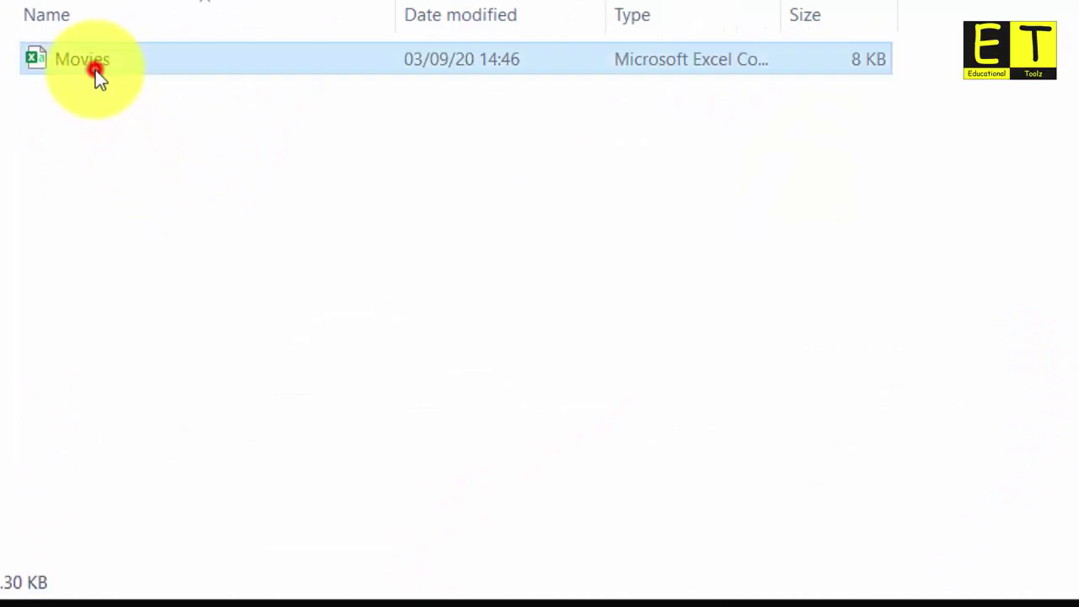
pyautogui.click(147, 133)
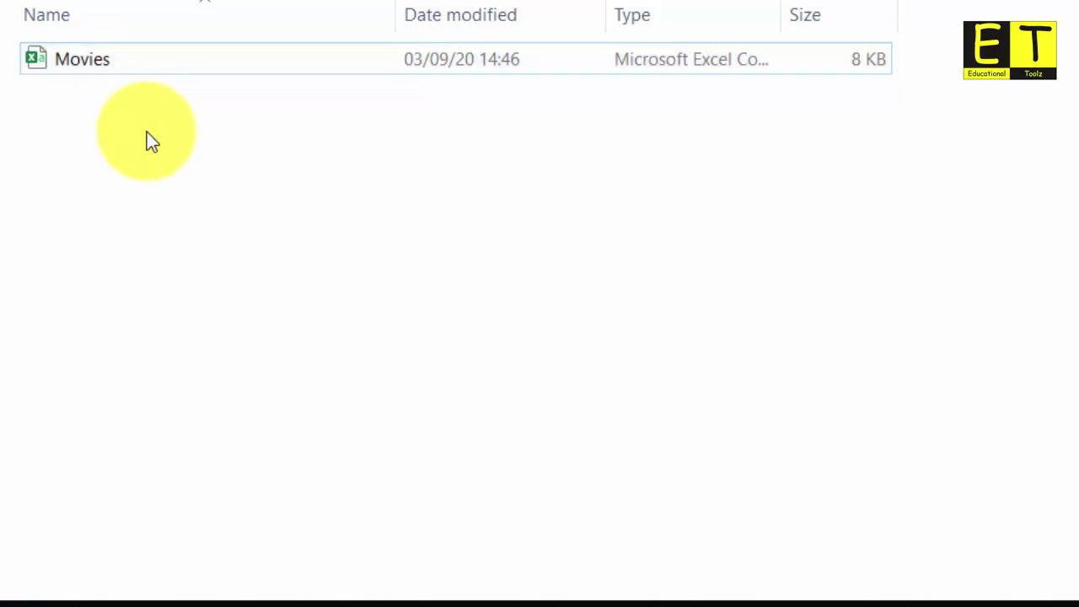
pyautogui.rightClick(148, 134)
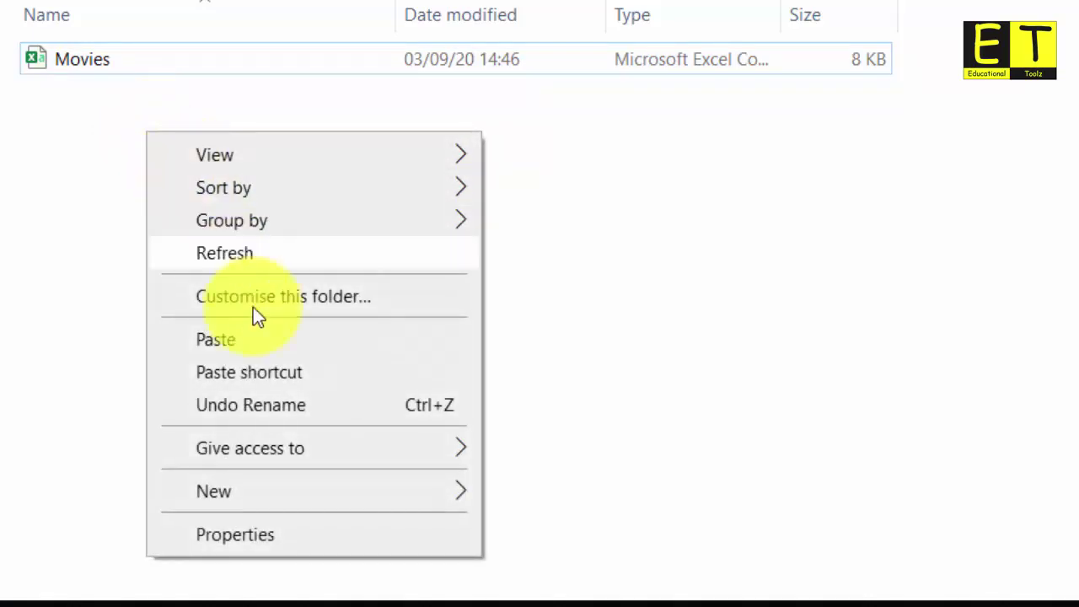
pyautogui.moveTo(363, 491)
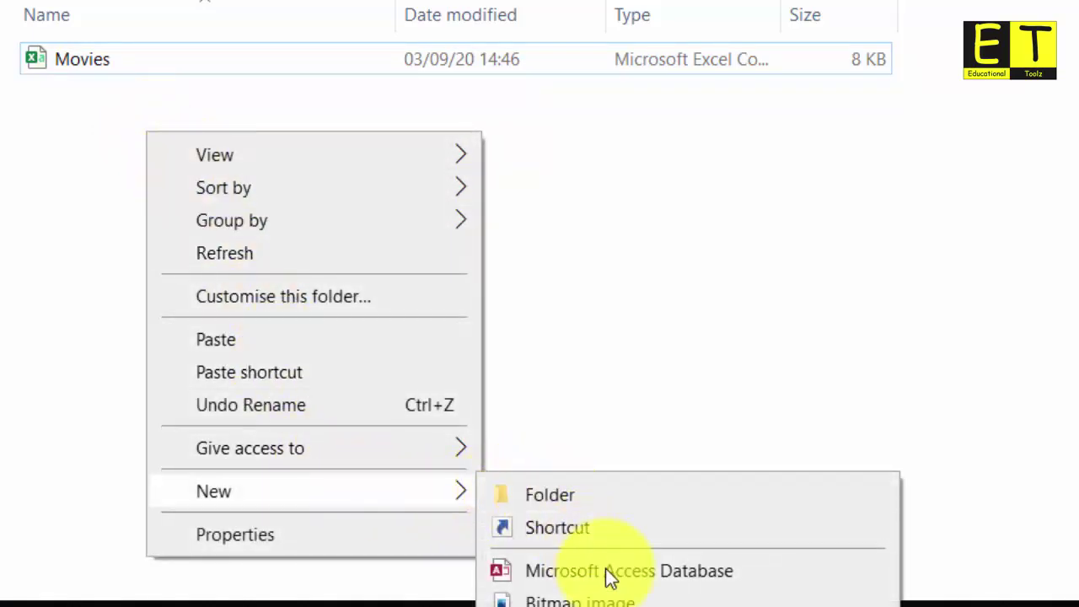
pyautogui.click(634, 575)
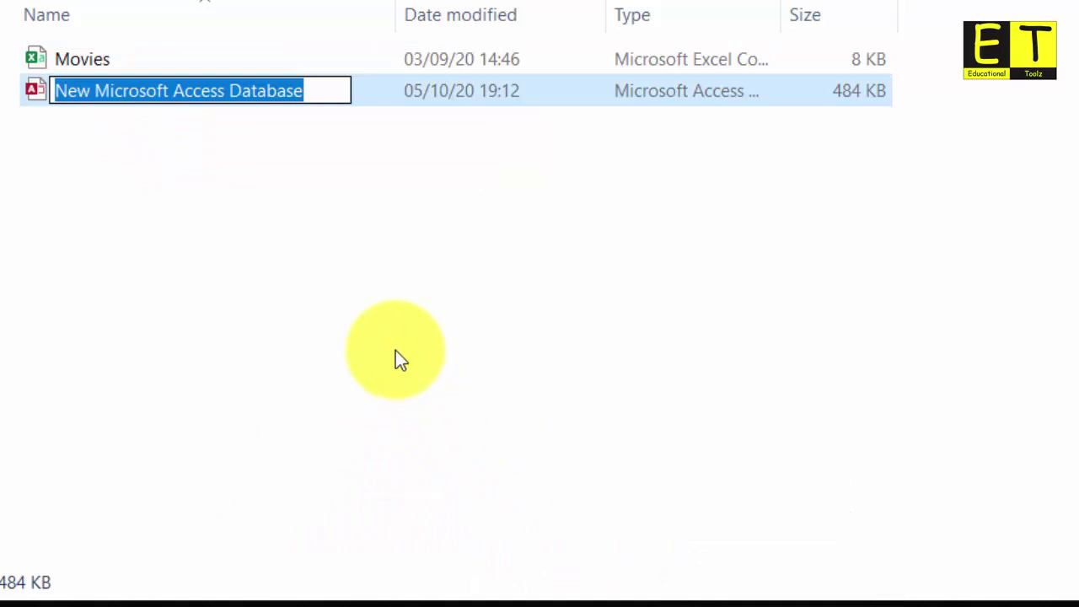
pyautogui.write('Movies')
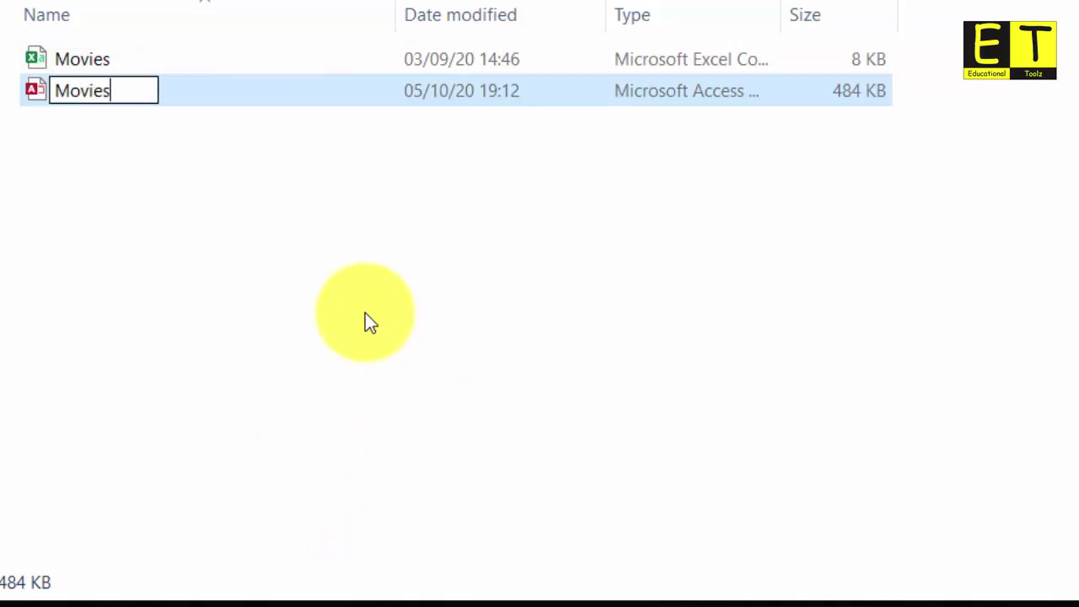
pyautogui.press('Return')
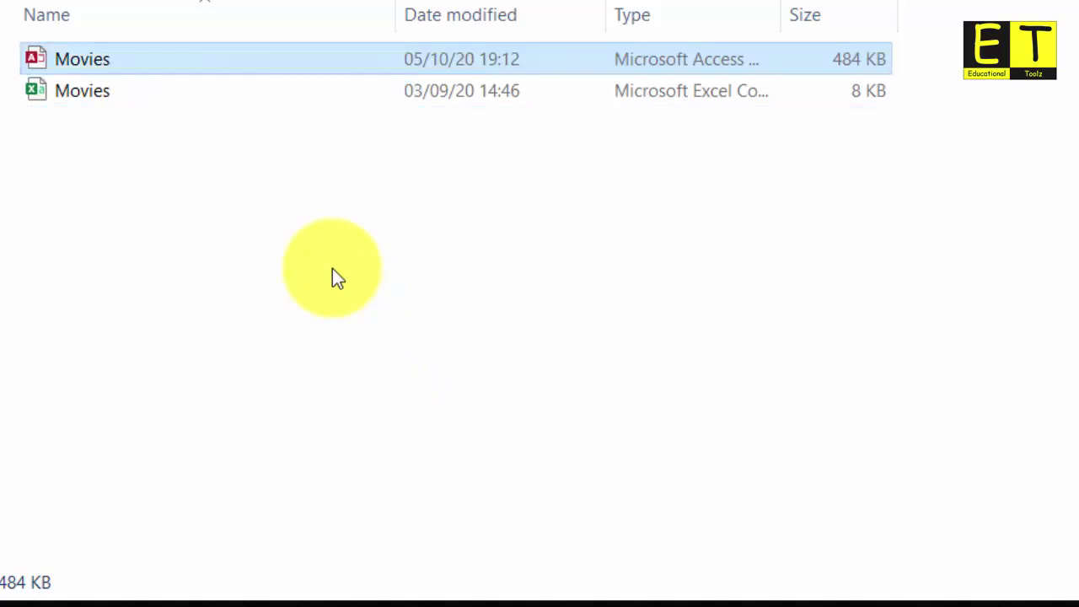
# Open the new Movies database in Access and enable its disabled content.
pyautogui.press('Return')
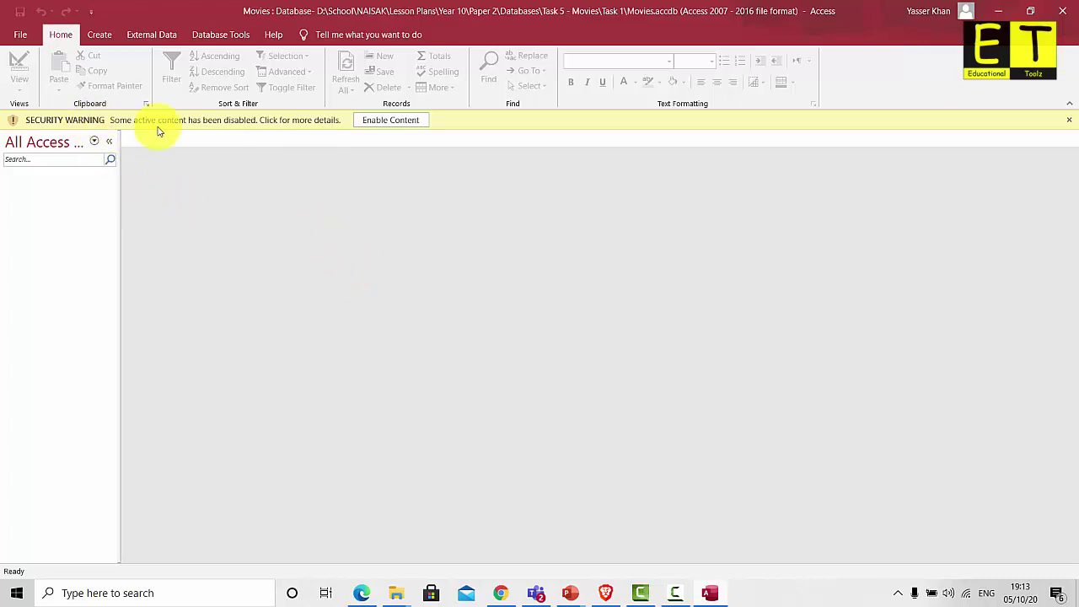
pyautogui.click(397, 123)
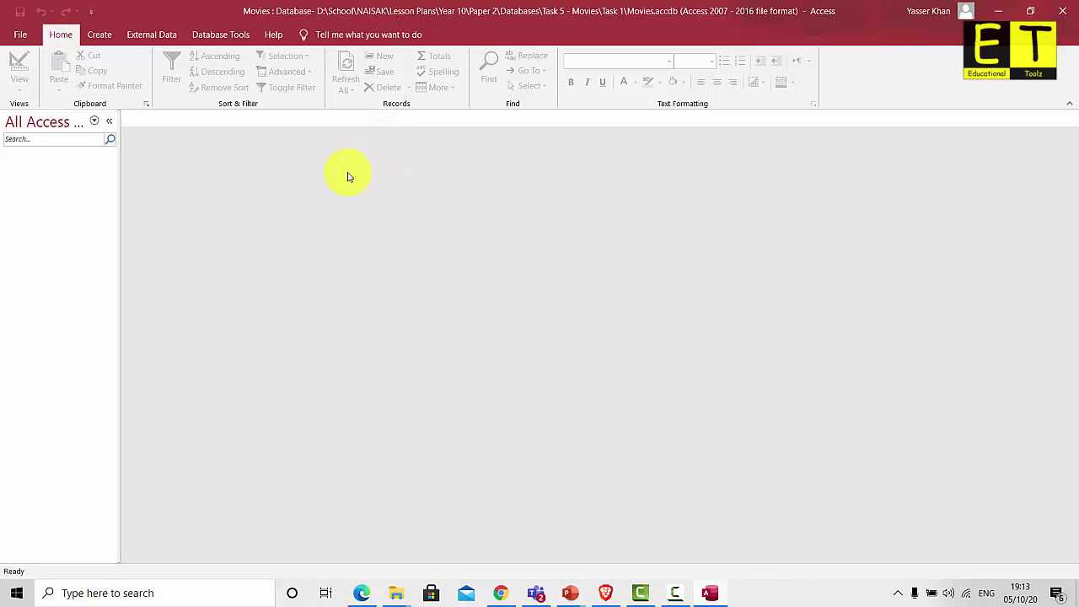
# Start a text file import of Movies.csv from the Task 1 folder into a new table, allowing the import wizard to open.
pyautogui.click(149, 36)
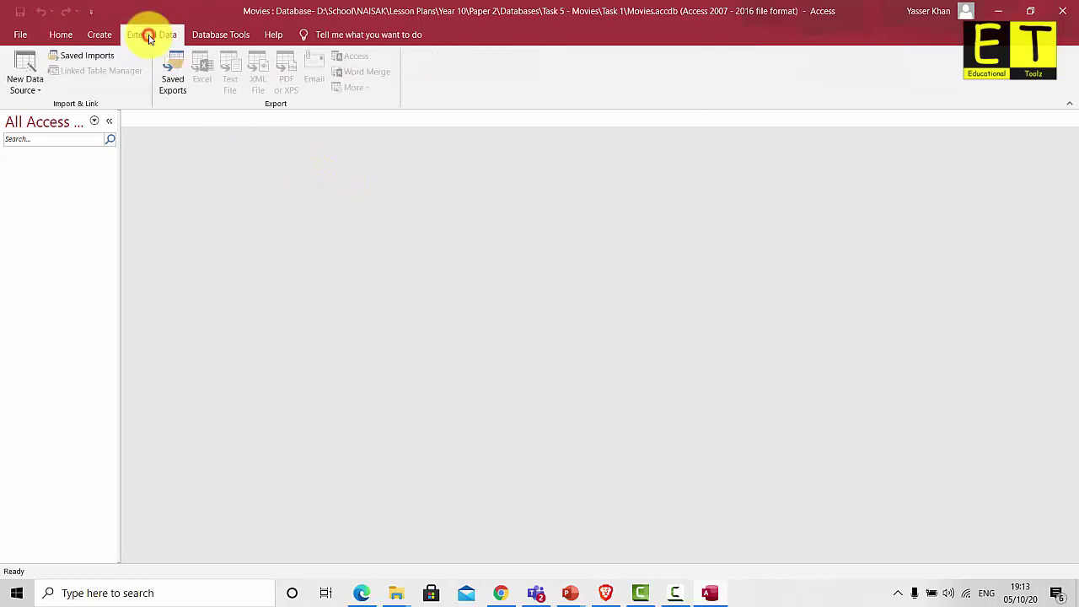
pyautogui.click(23, 85)
pyautogui.moveTo(67, 113)
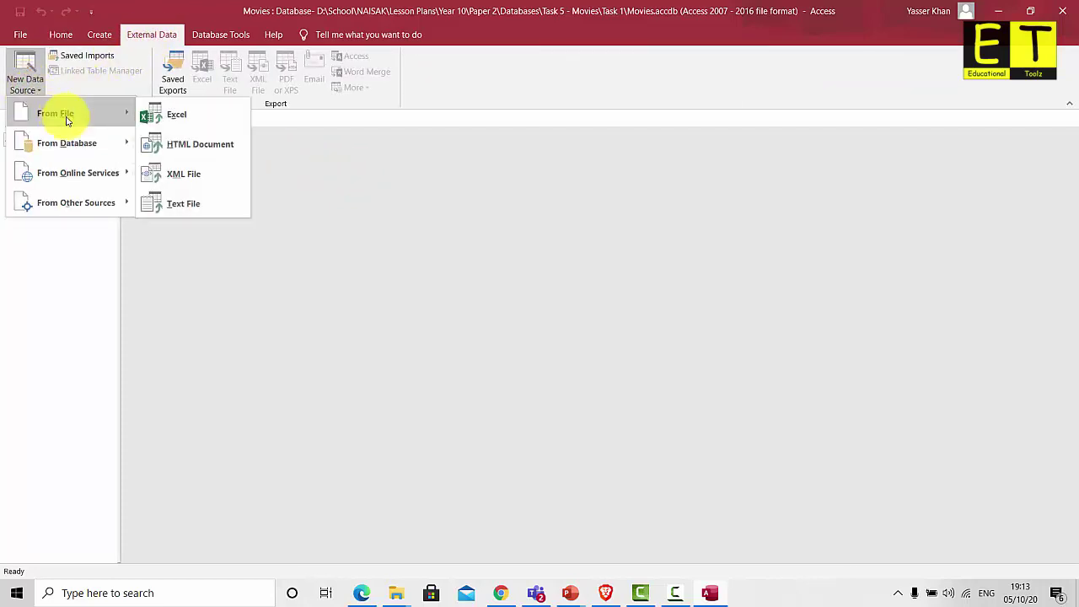
pyautogui.click(207, 204)
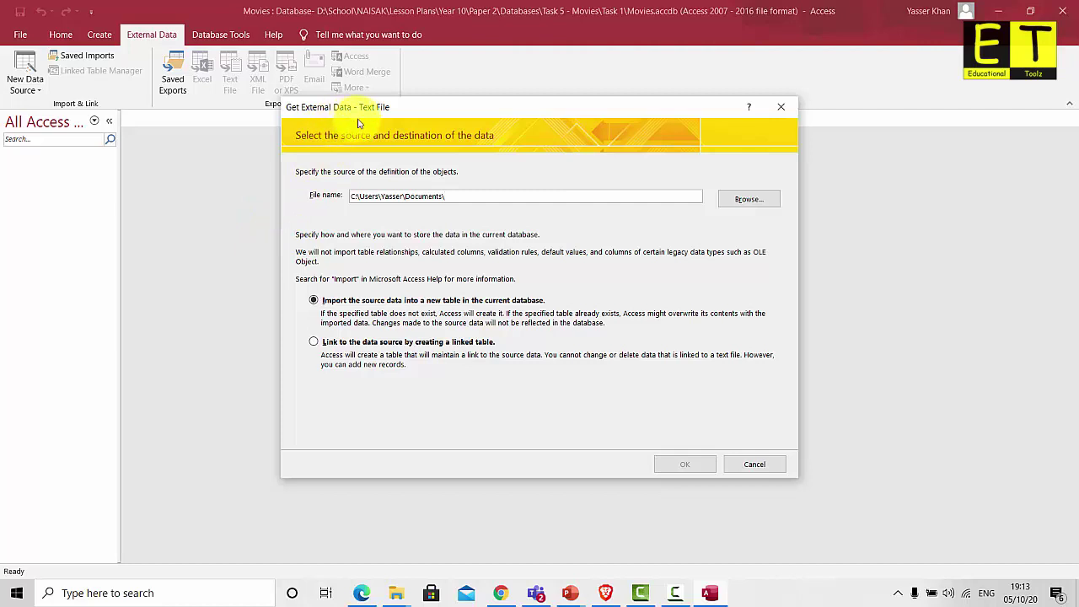
pyautogui.click(743, 206)
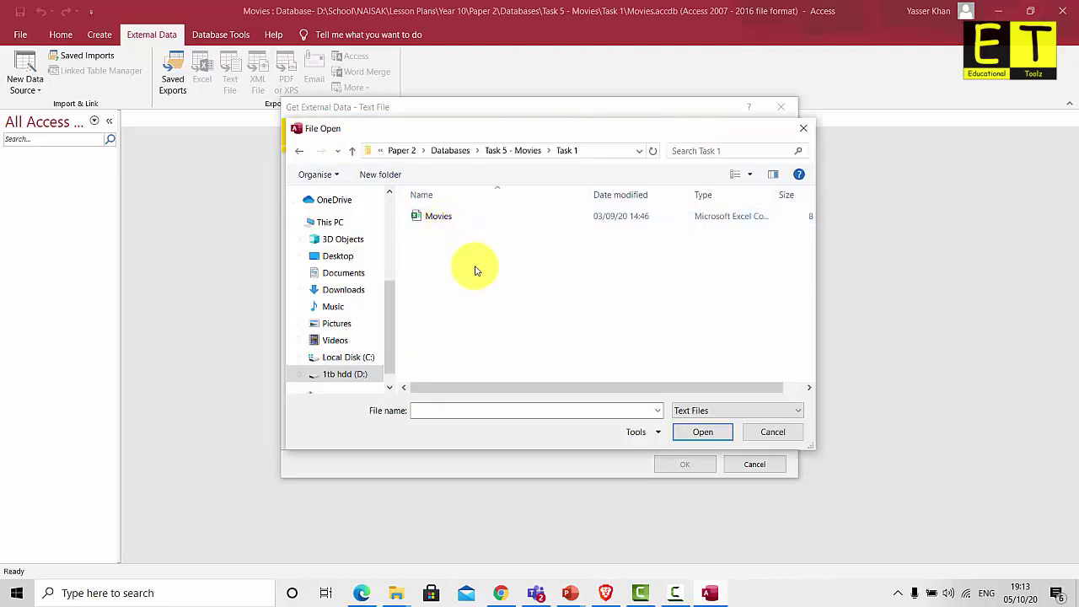
pyautogui.click(435, 217)
pyautogui.click(684, 433)
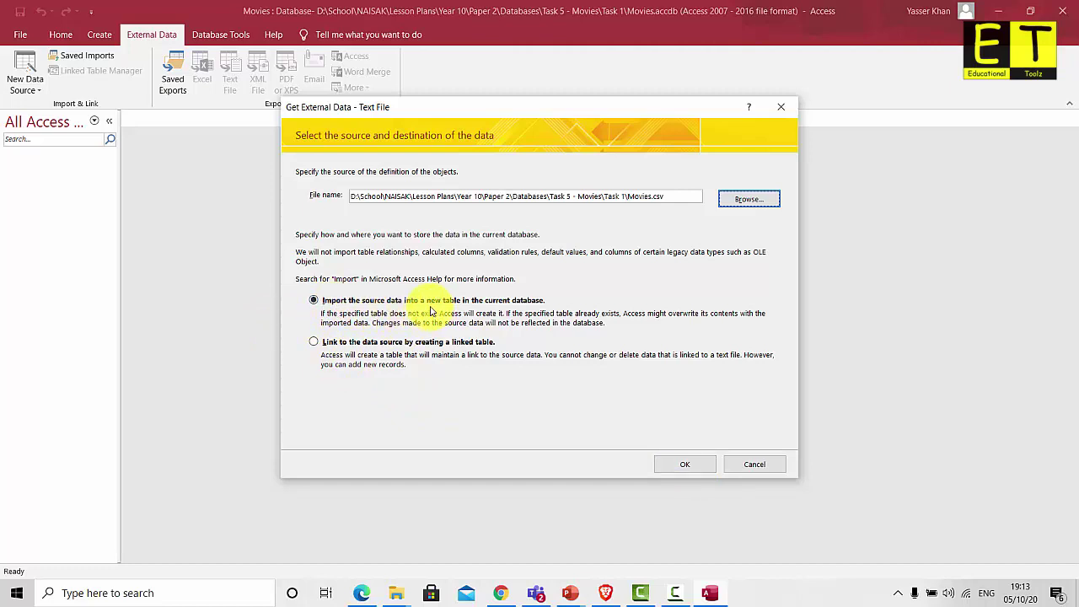
pyautogui.click(683, 464)
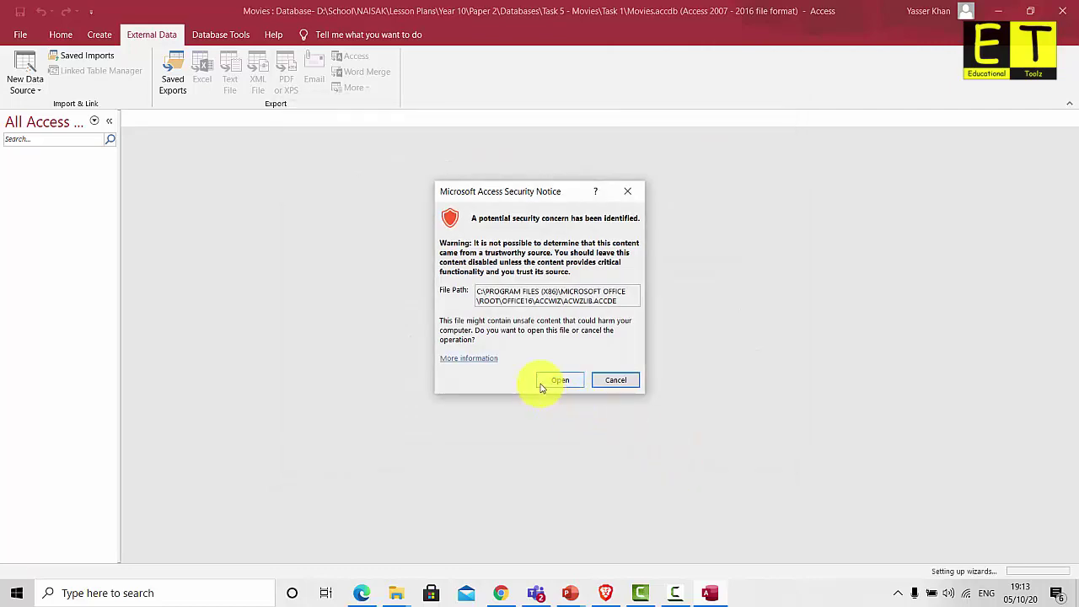
pyautogui.click(551, 381)
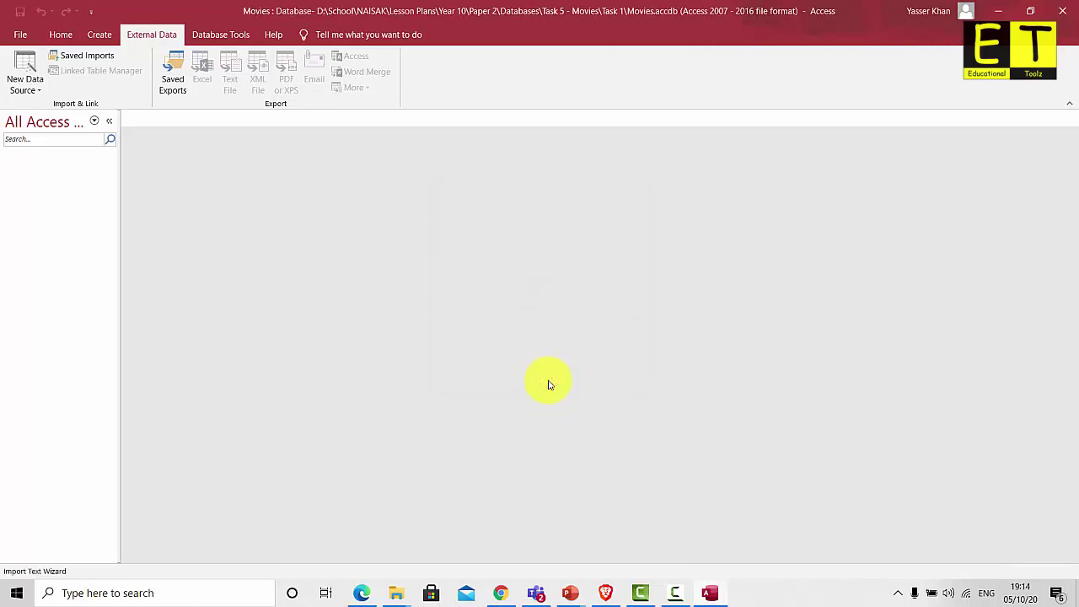
# Keep the comma delimiter for the import and mark the first row as containing field names.
pyautogui.click(682, 424)
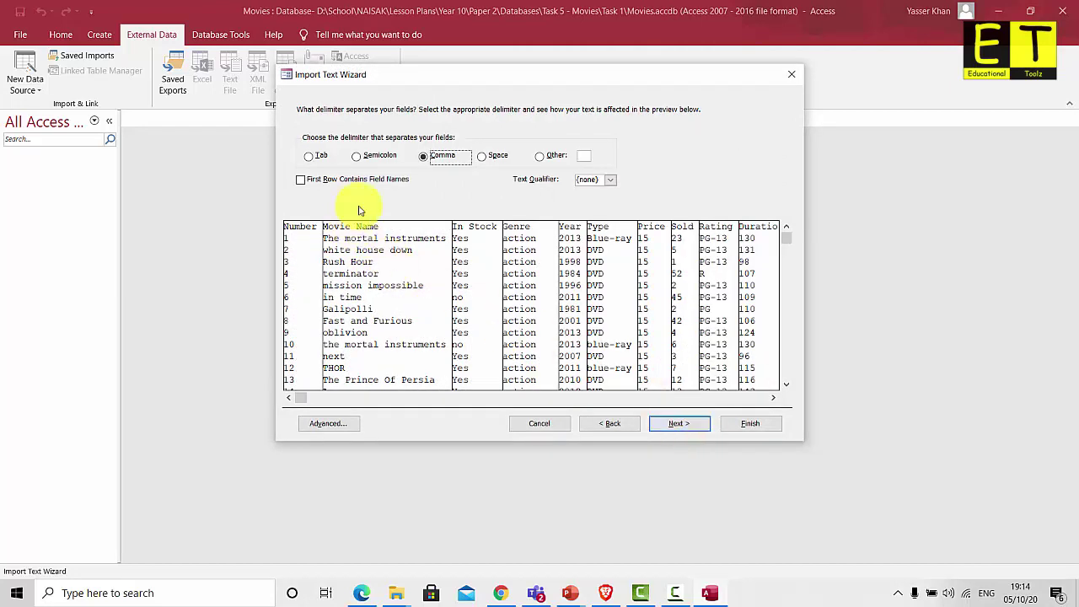
pyautogui.click(301, 181)
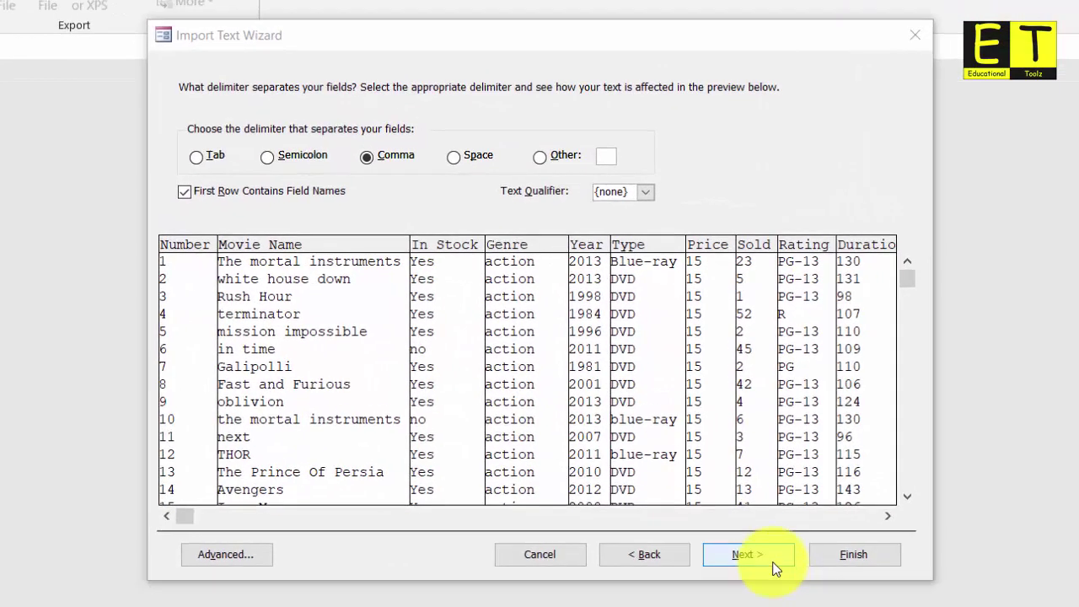
pyautogui.click(745, 466)
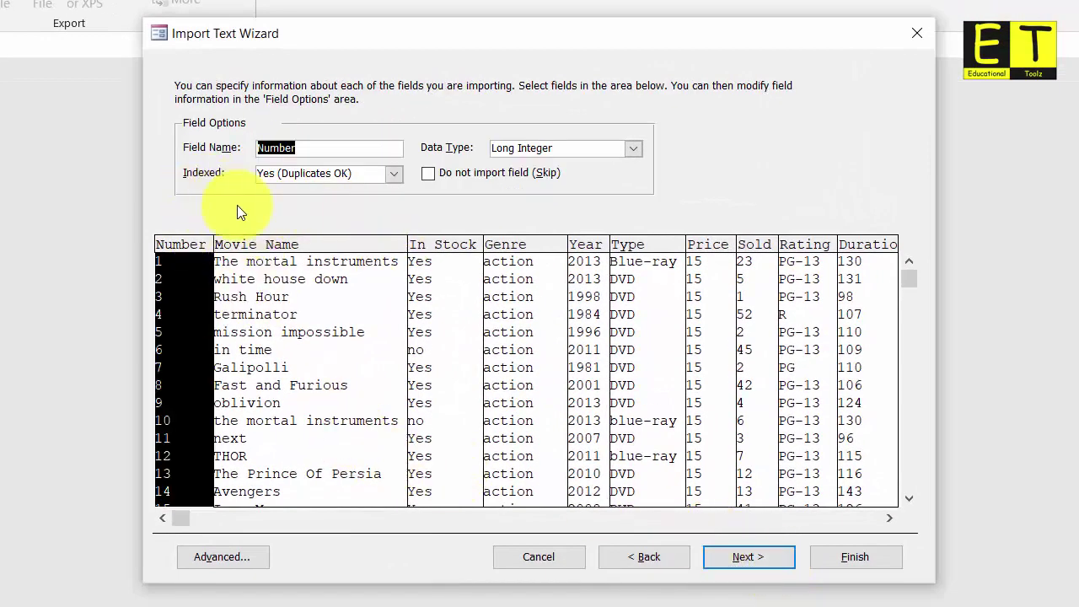
# Open the advanced import specification and choose DMY as the date order.
pyautogui.click(243, 564)
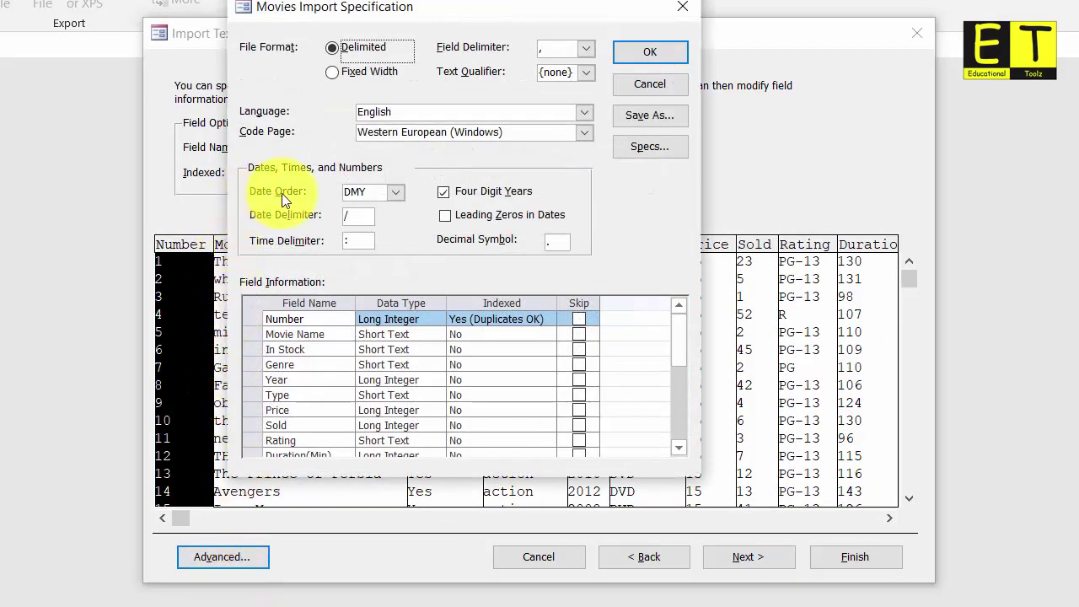
pyautogui.click(400, 192)
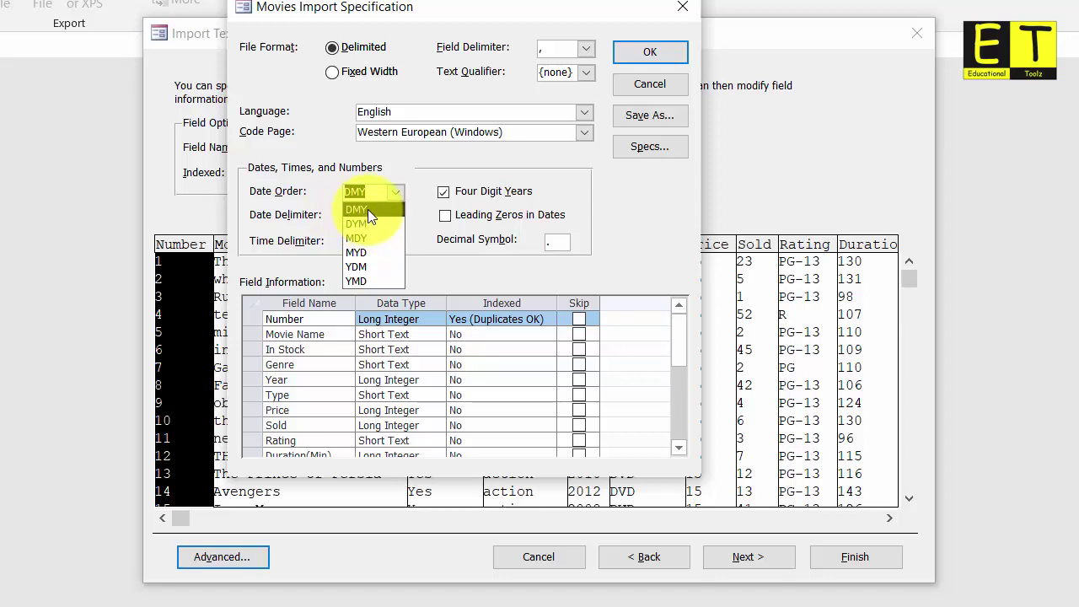
pyautogui.click(368, 209)
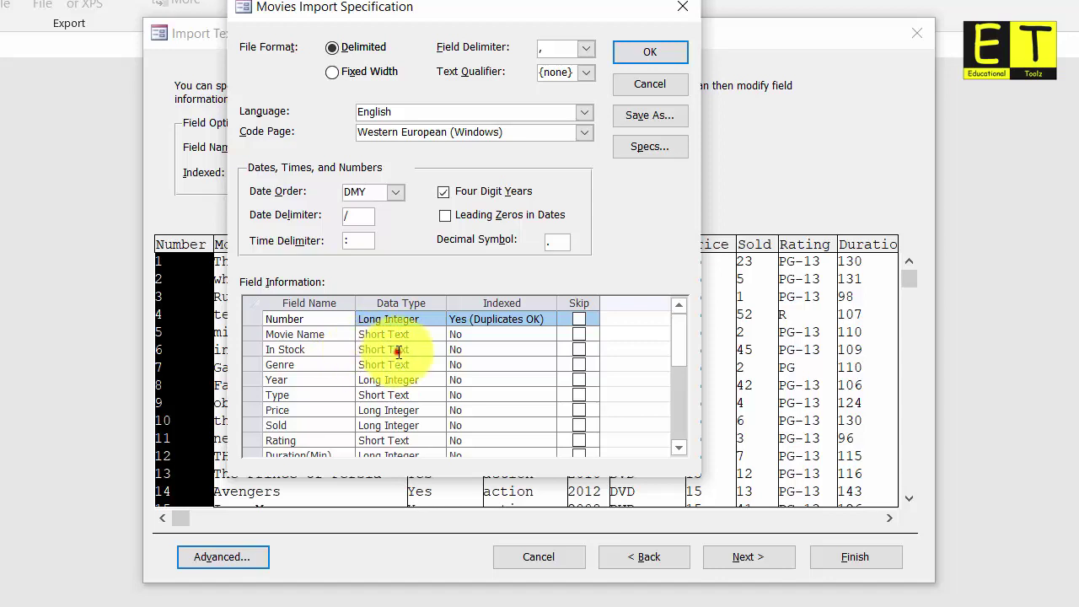
# Set the In Stock field's data type to Yes/No and the Price field's to Currency, and accept the import specification.
pyautogui.click(396, 349)
pyautogui.click(438, 349)
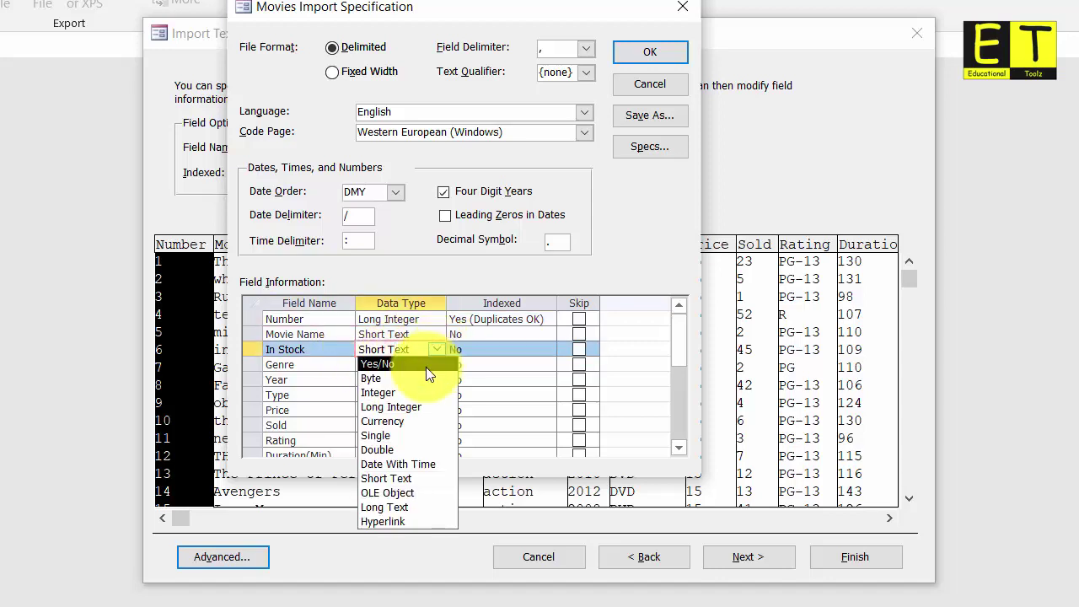
pyautogui.click(426, 367)
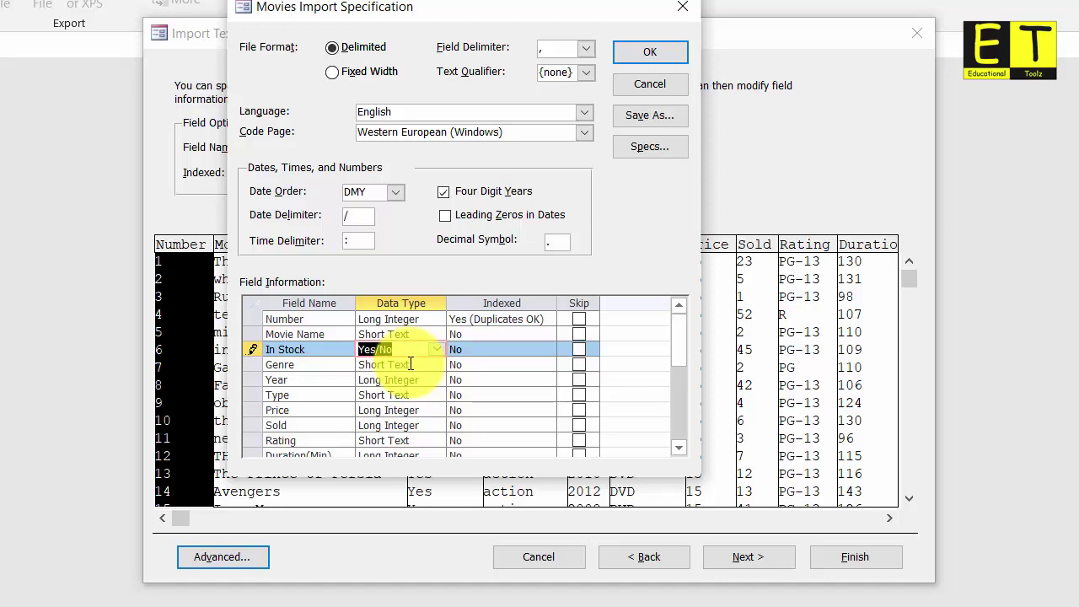
pyautogui.click(411, 413)
pyautogui.click(434, 410)
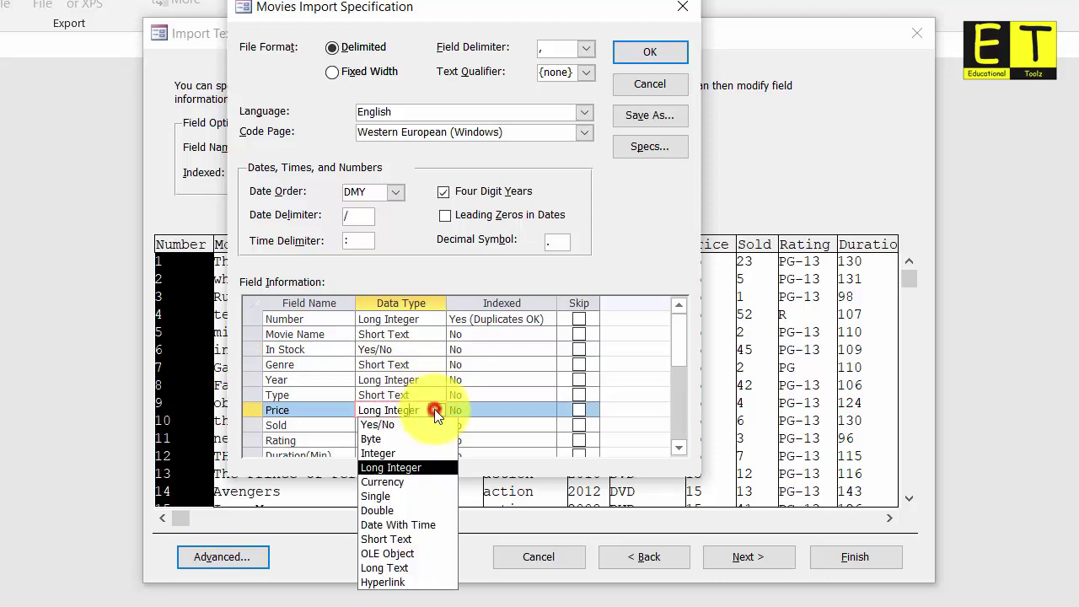
pyautogui.click(414, 482)
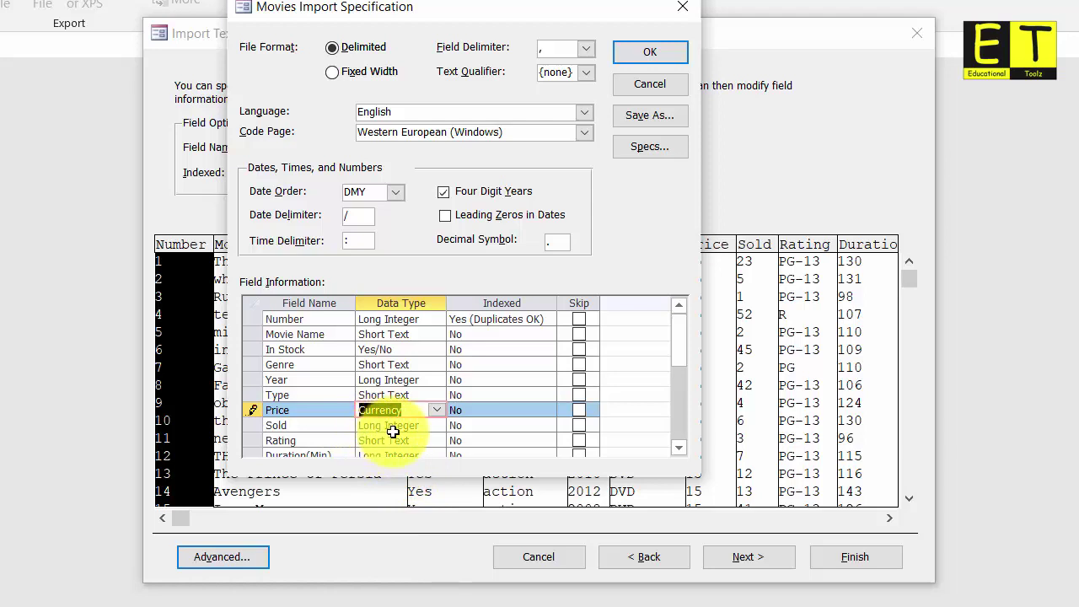
pyautogui.scroll(-1, 393, 426)
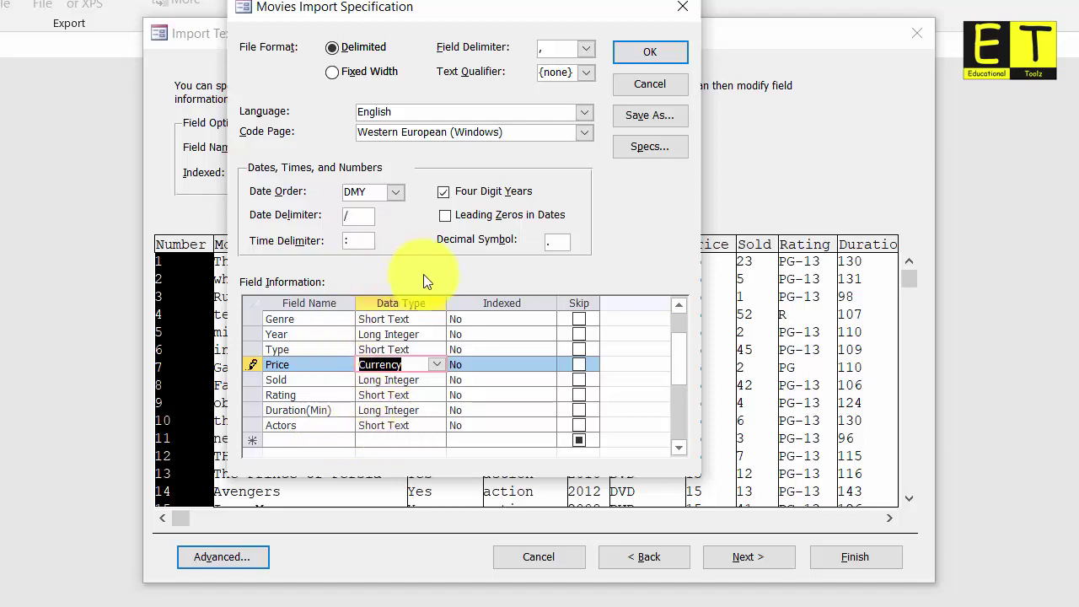
pyautogui.scroll(1, 410, 374)
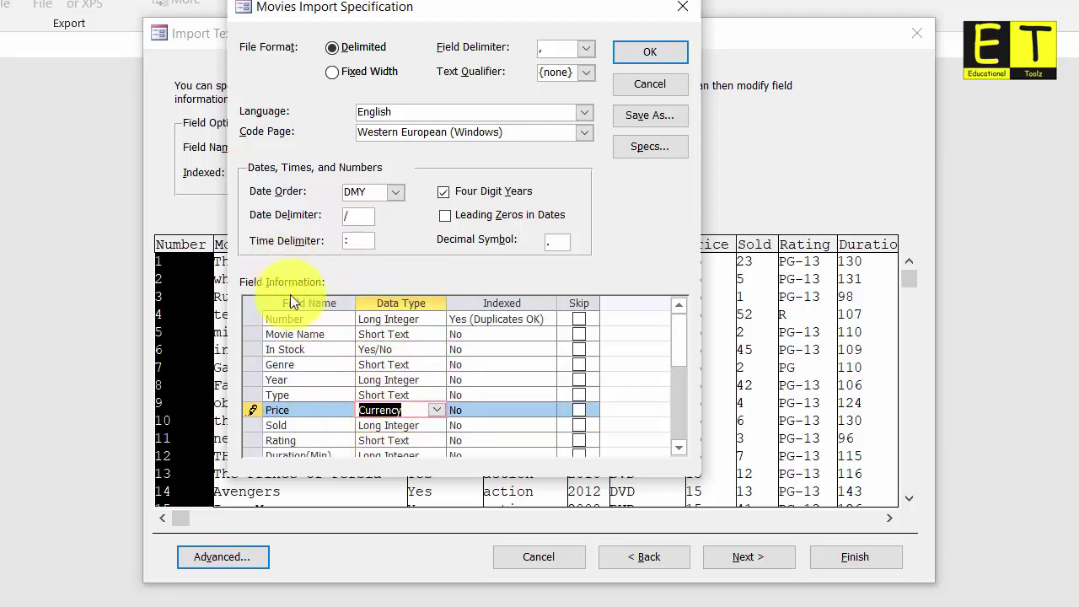
pyautogui.click(658, 51)
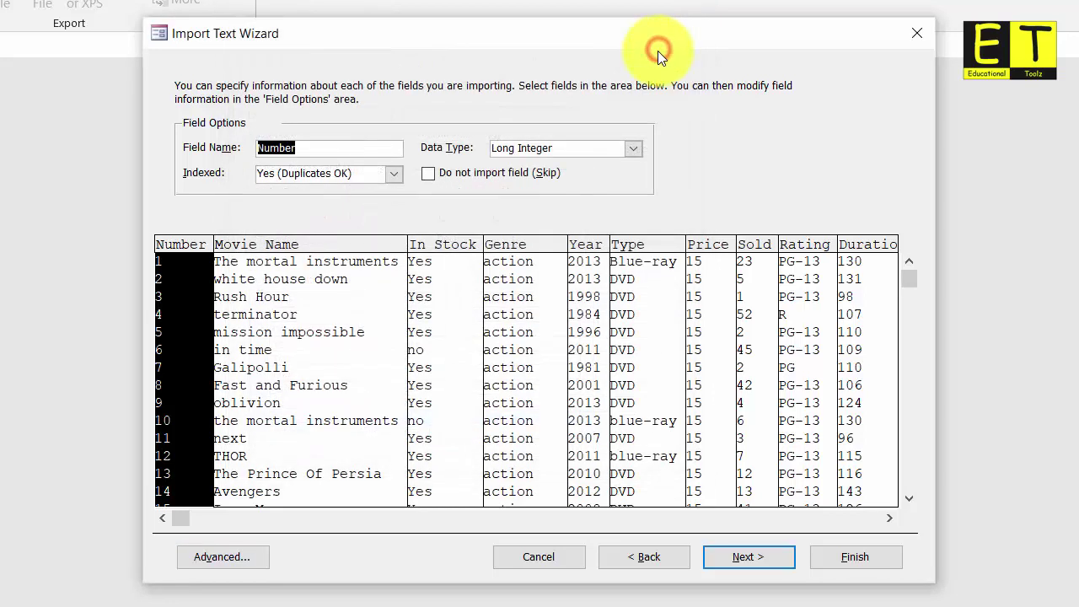
# Choose the Number field as the primary key and finish importing the data into the Movies table.
pyautogui.click(734, 552)
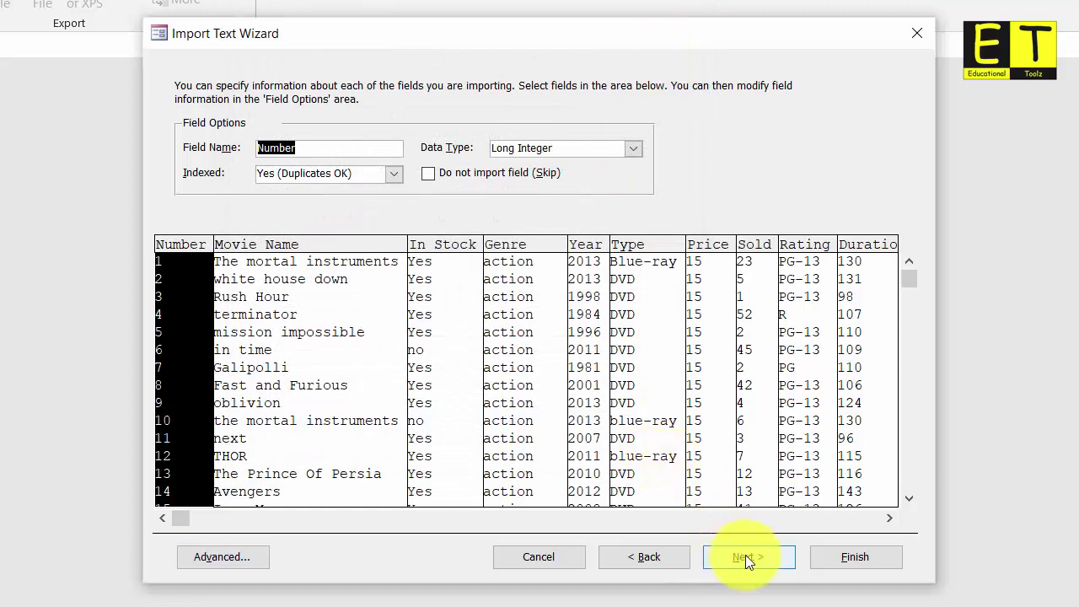
pyautogui.click(746, 555)
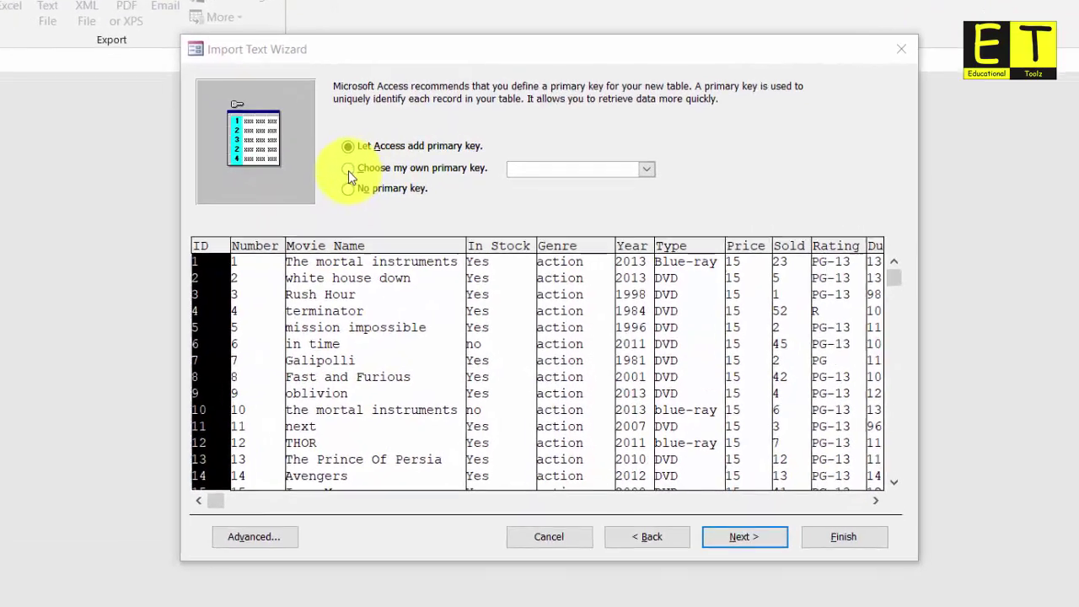
pyautogui.click(445, 196)
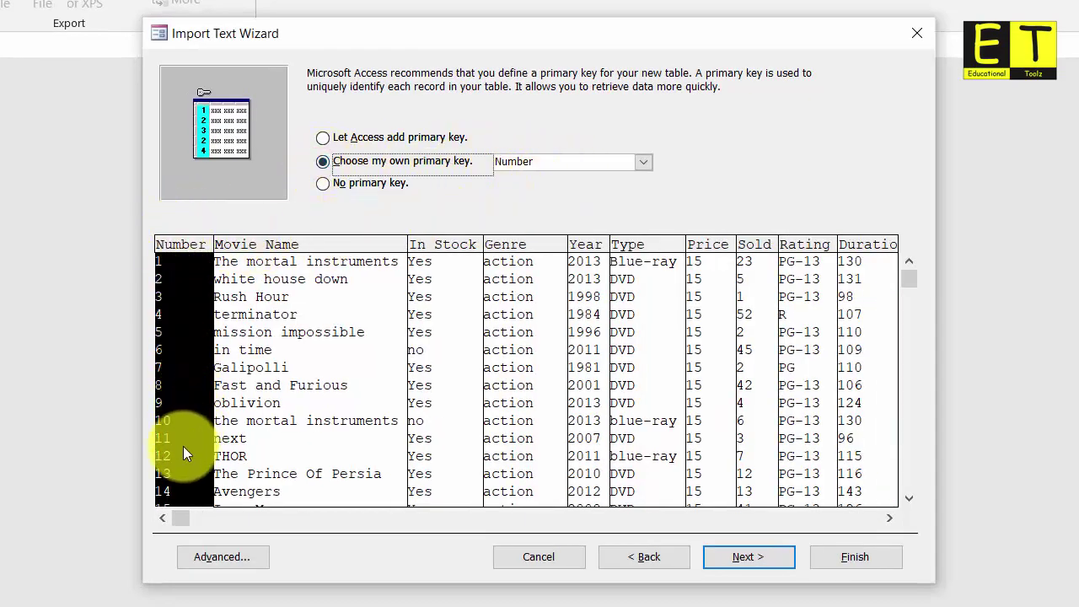
pyautogui.click(747, 556)
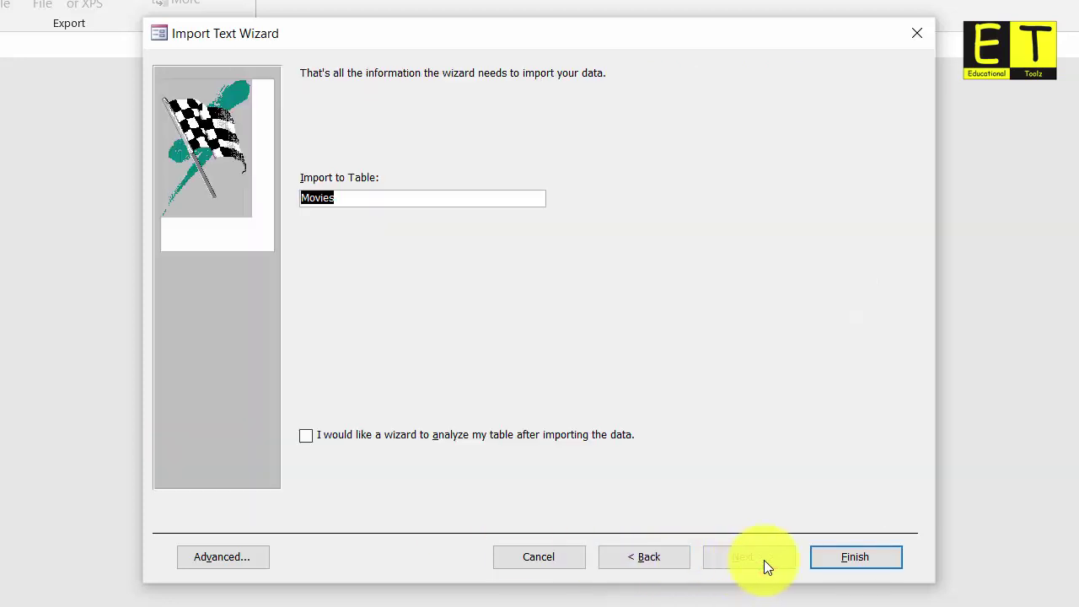
pyautogui.click(854, 555)
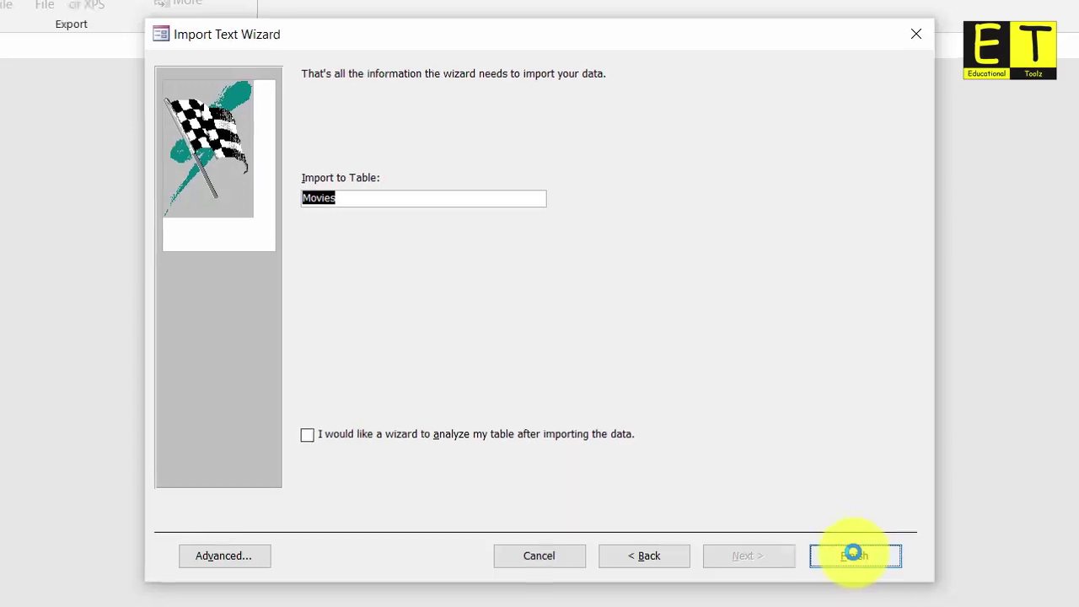
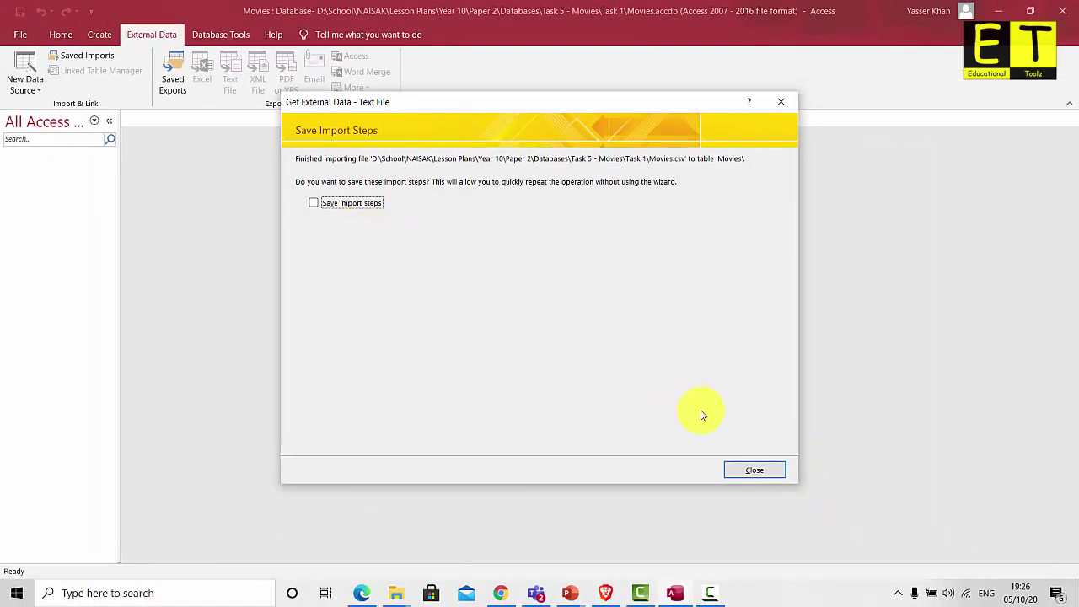
# Finish the import without saving the import steps and open the Movies table.
pyautogui.click(753, 468)
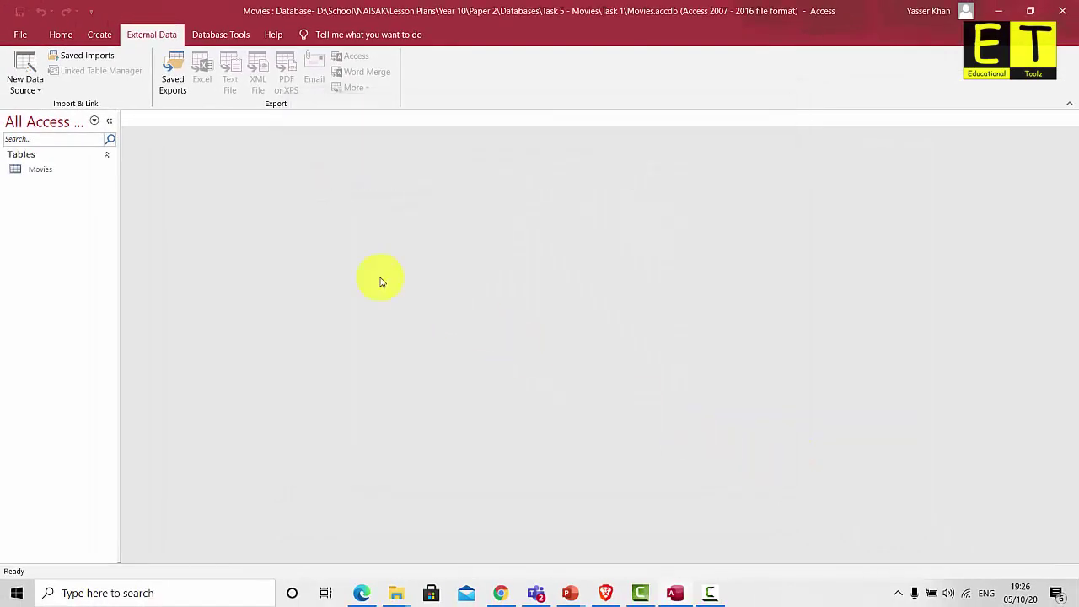
pyautogui.click(39, 169)
pyautogui.doubleClick(47, 169)
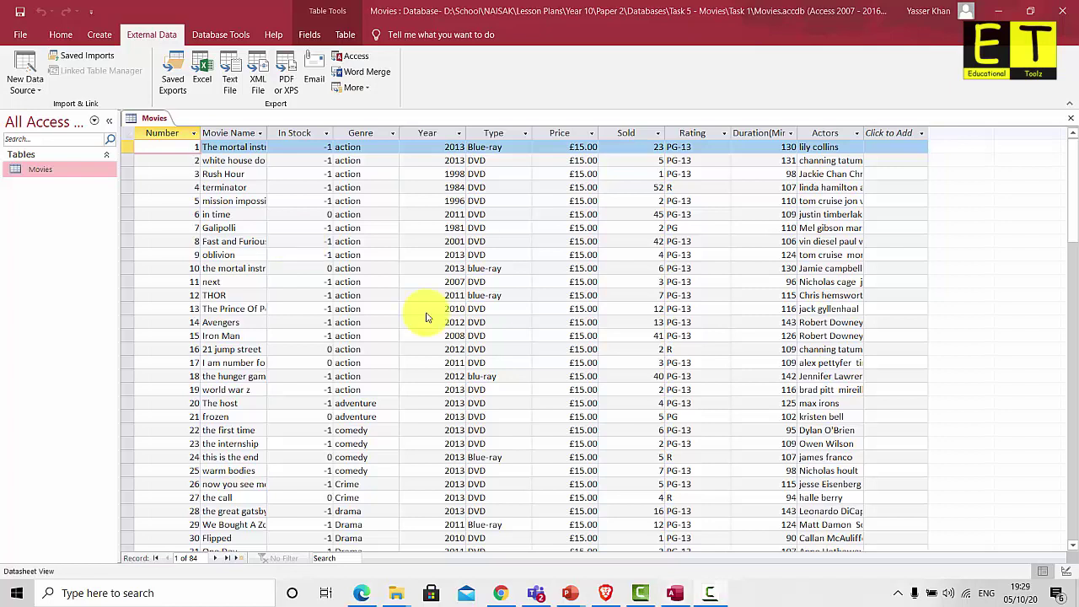
# Switch the Movies table to Design View and set the In Stock field's format to Yes/No.
pyautogui.click(292, 133)
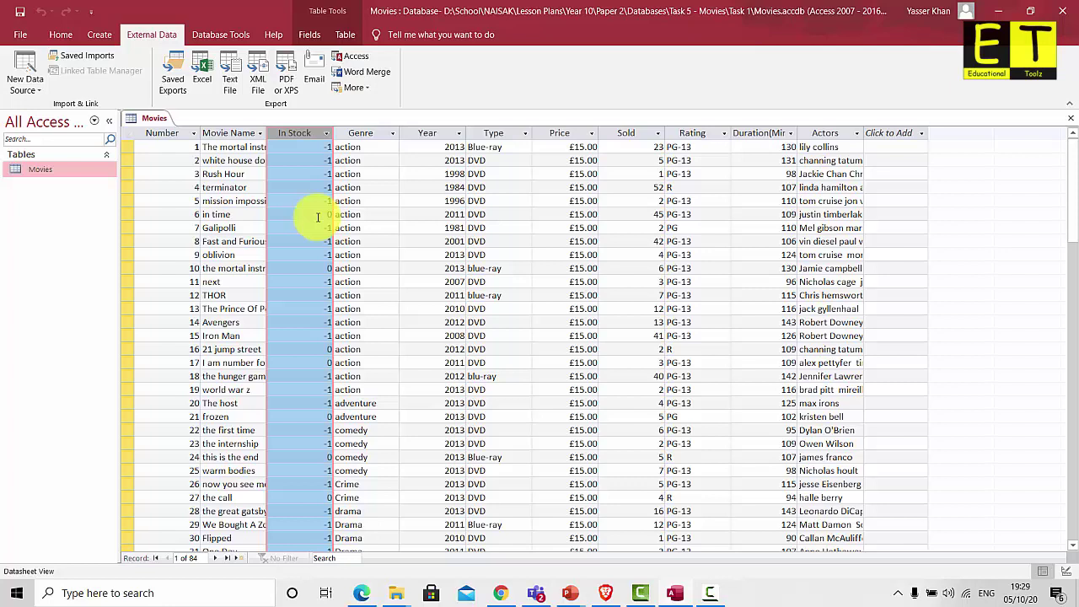
pyautogui.click(63, 36)
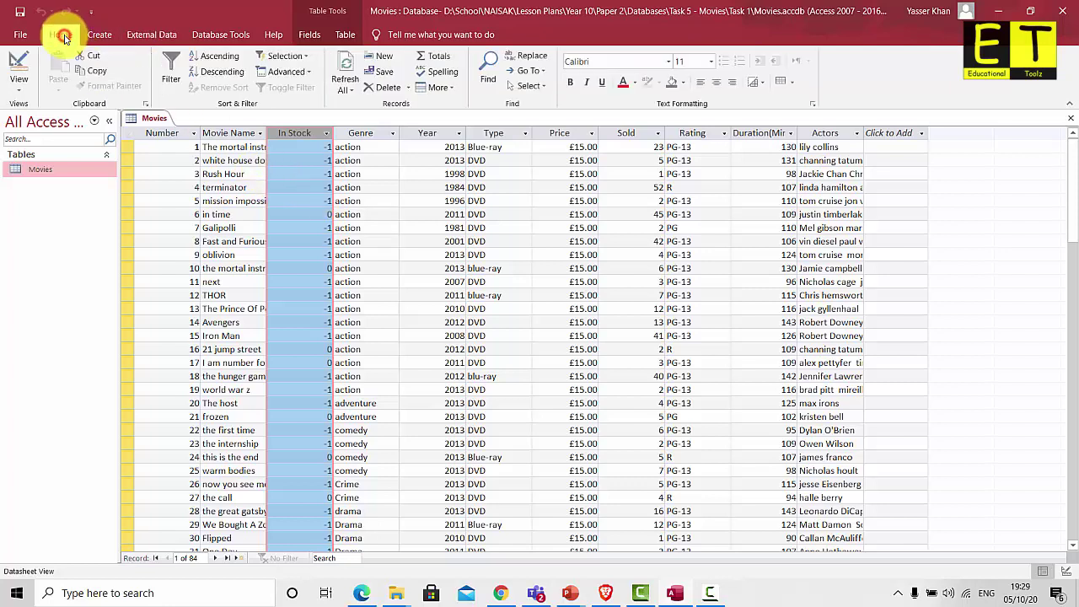
pyautogui.click(19, 84)
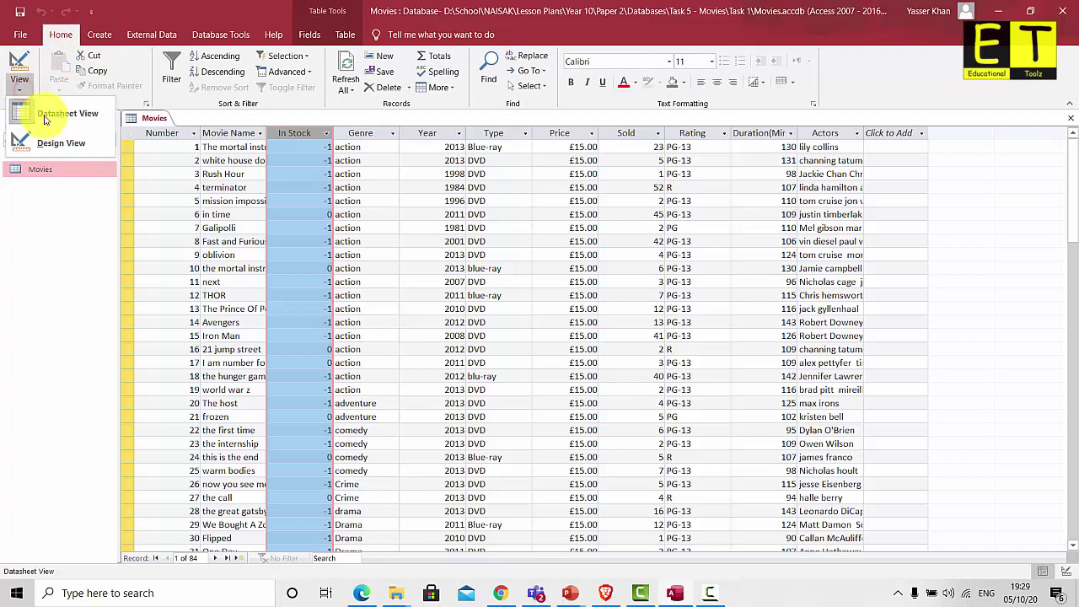
pyautogui.click(61, 142)
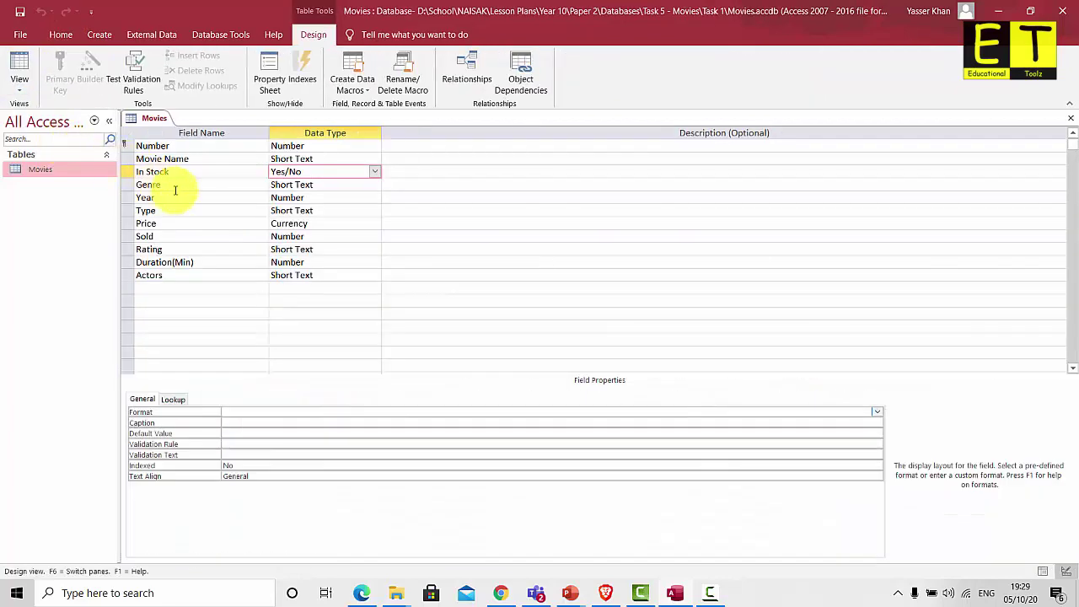
pyautogui.click(295, 173)
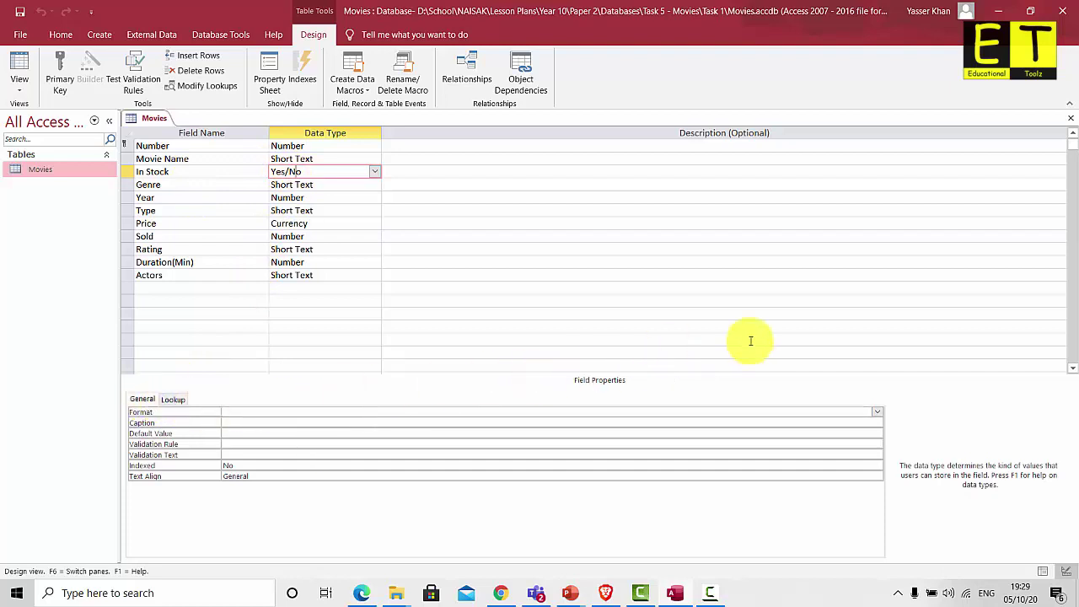
pyautogui.click(879, 413)
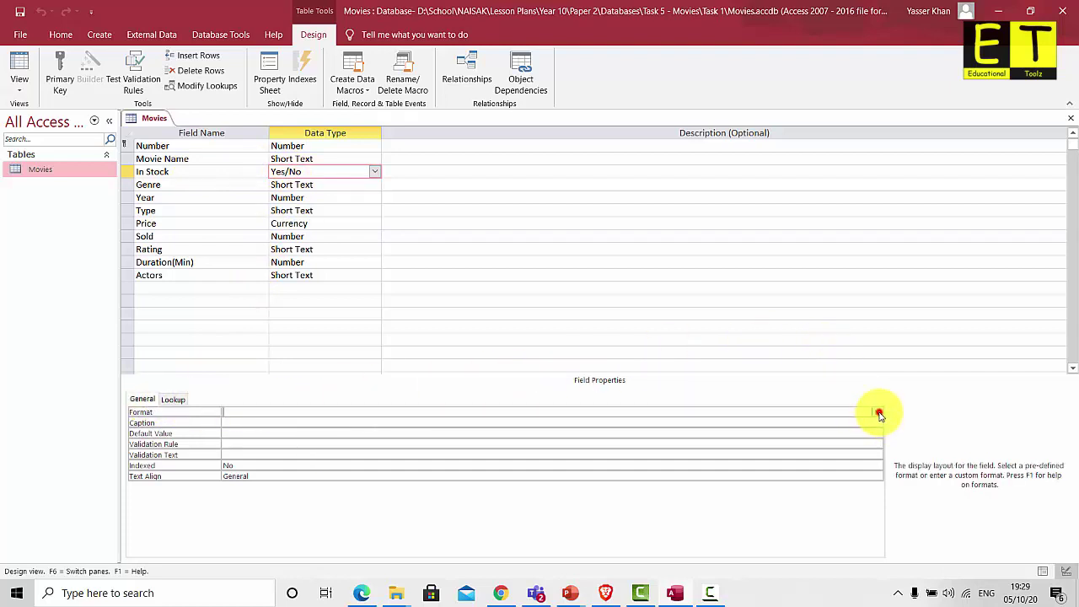
pyautogui.click(878, 412)
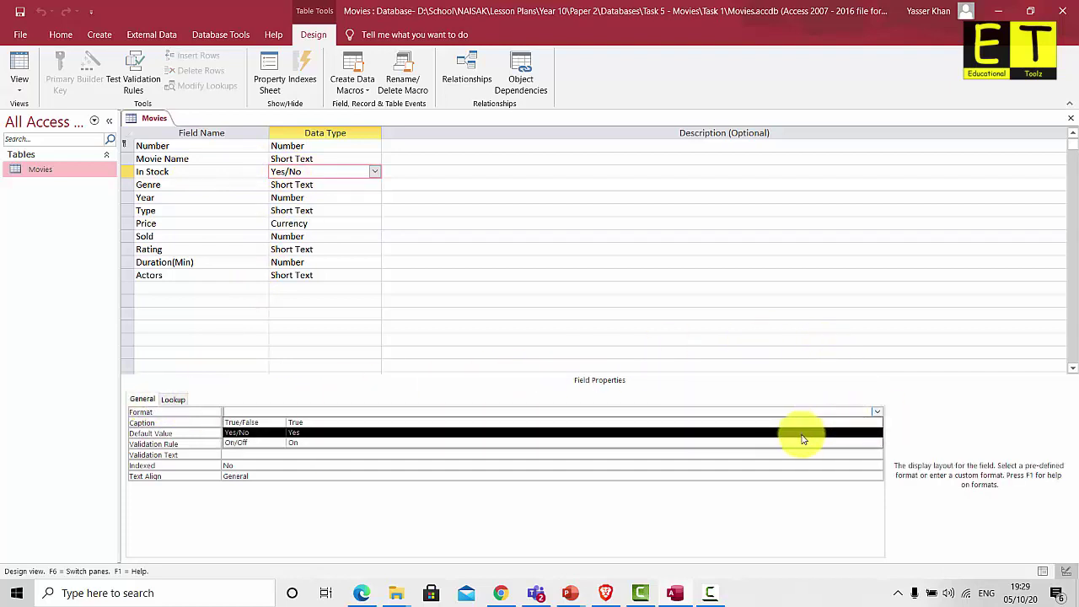
pyautogui.click(802, 434)
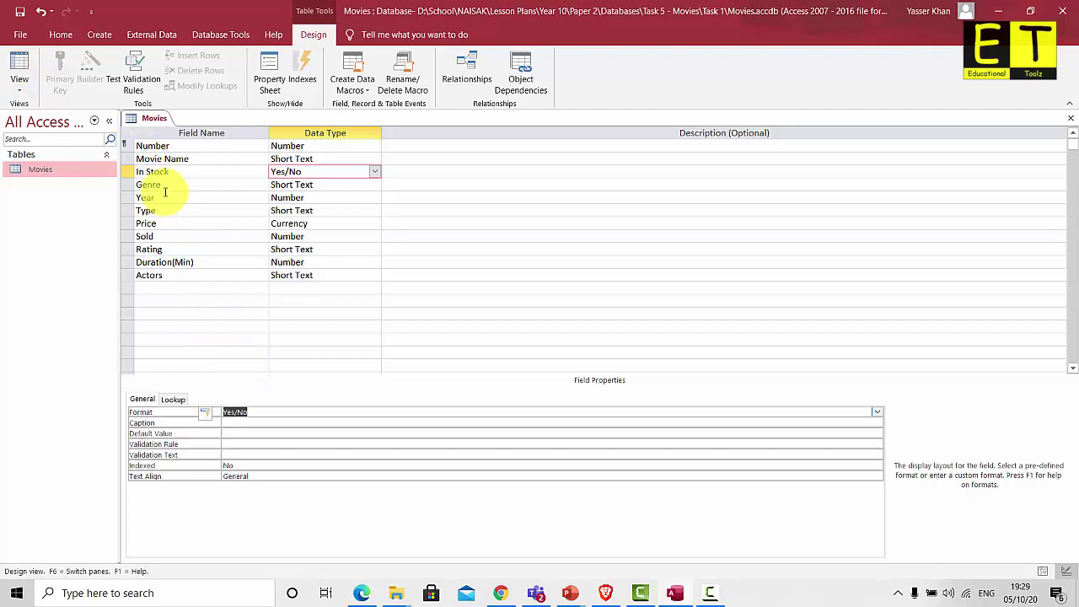
# Remove the primary key from the Number field and set Number as the primary key again.
pyautogui.click(149, 145)
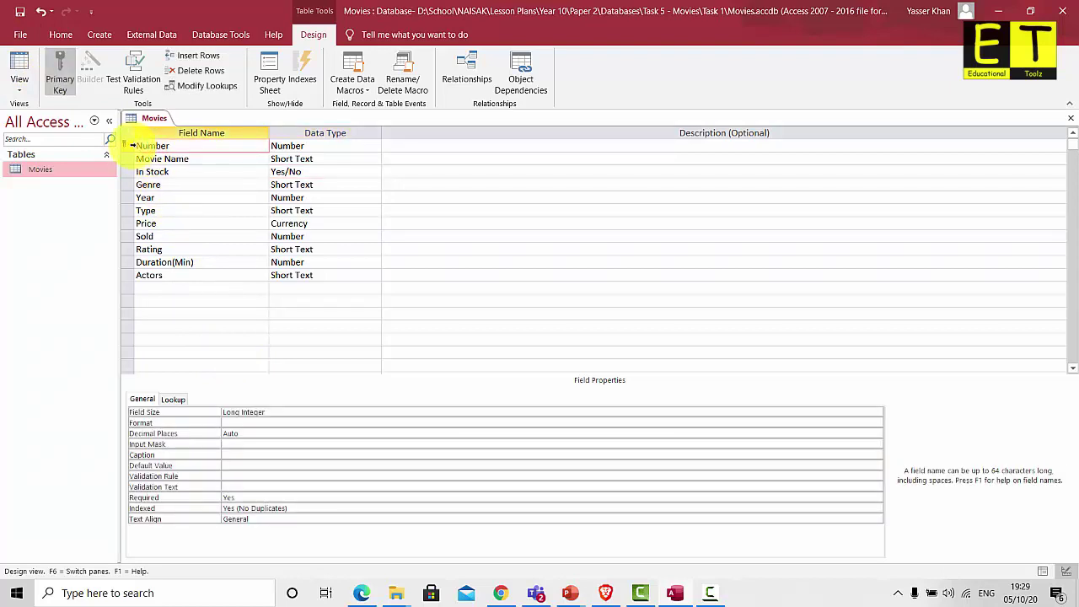
pyautogui.click(124, 148)
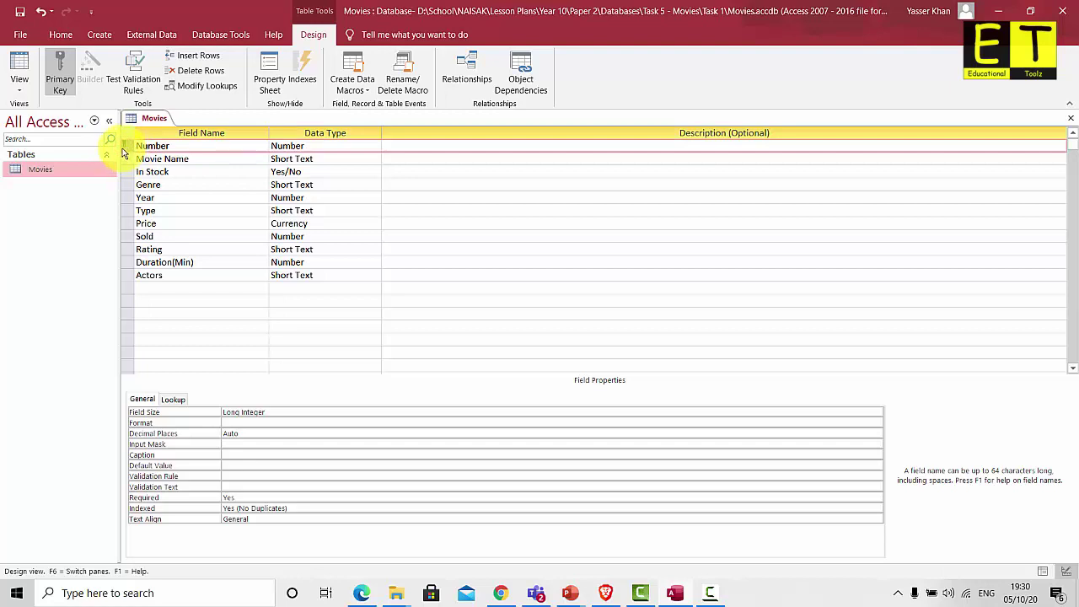
pyautogui.click(59, 77)
pyautogui.click(59, 77)
pyautogui.click(53, 75)
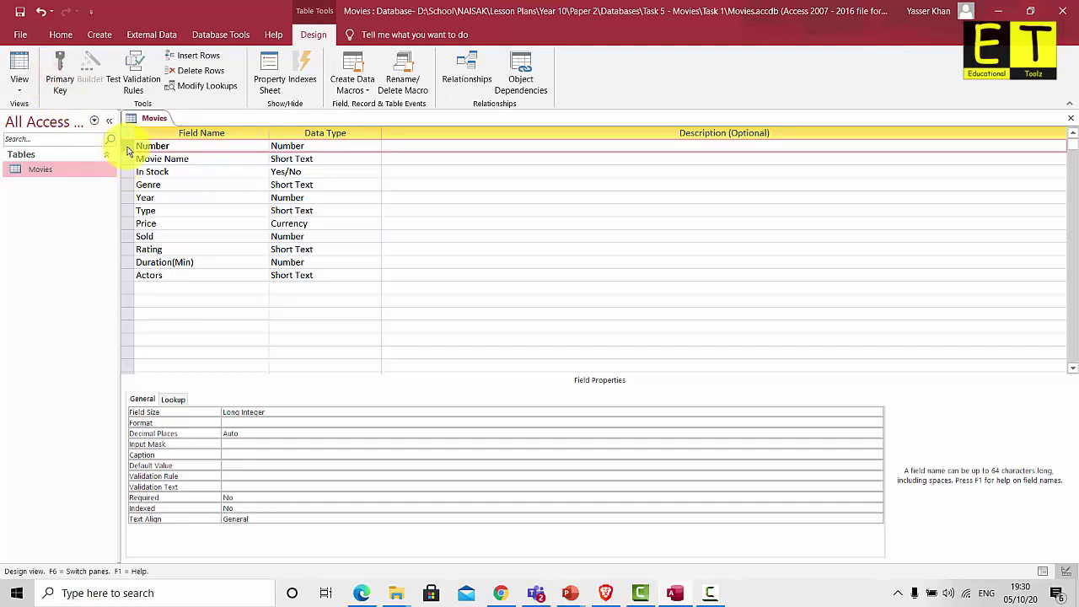
pyautogui.click(54, 78)
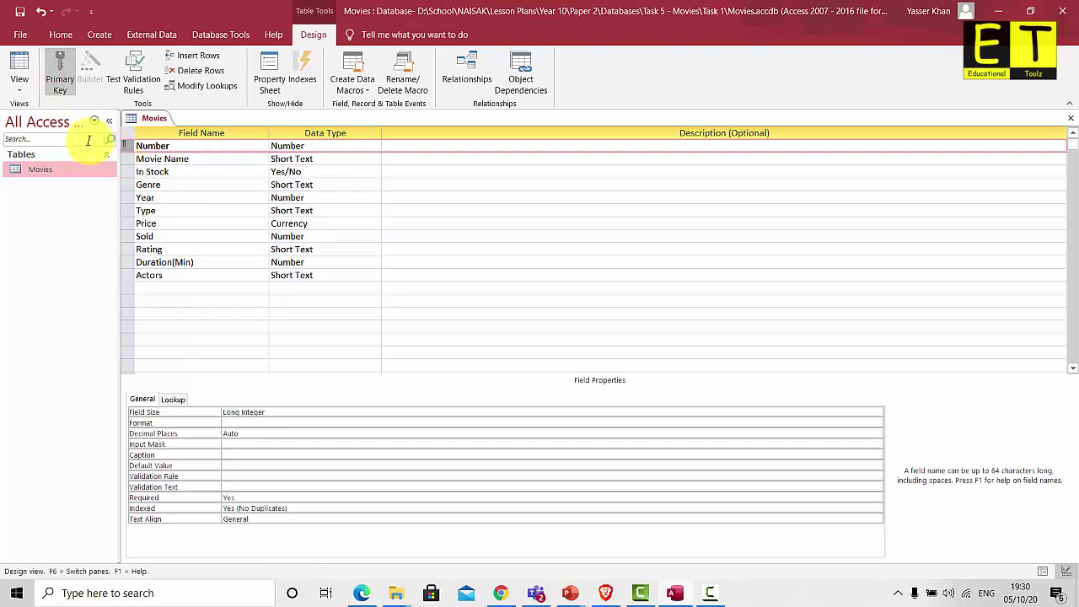
# Save the table design and return to Datasheet View to check the In Stock column's values.
pyautogui.click(18, 69)
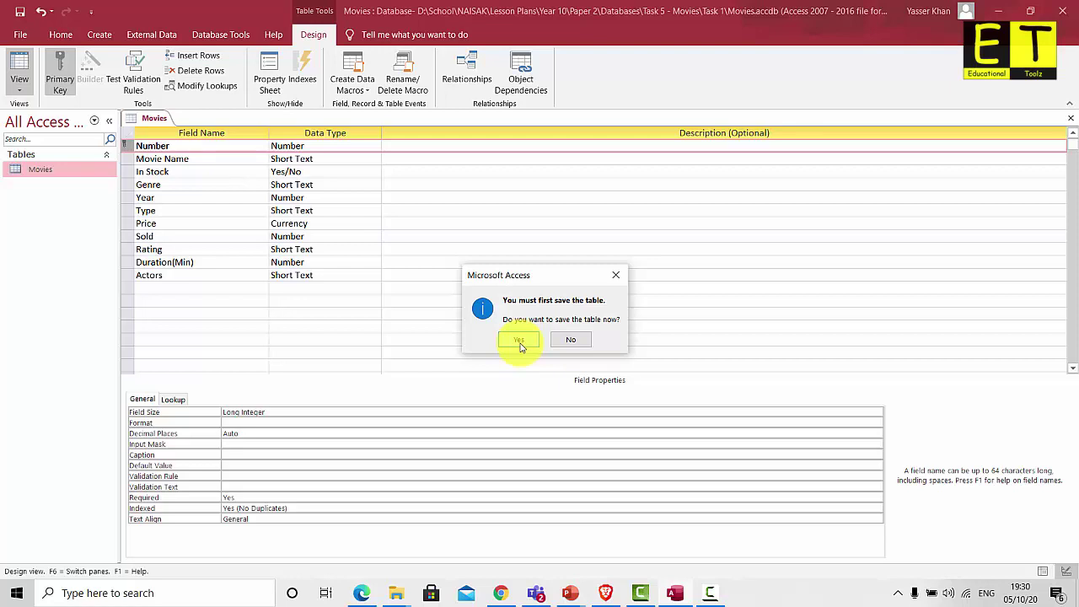
pyautogui.click(520, 341)
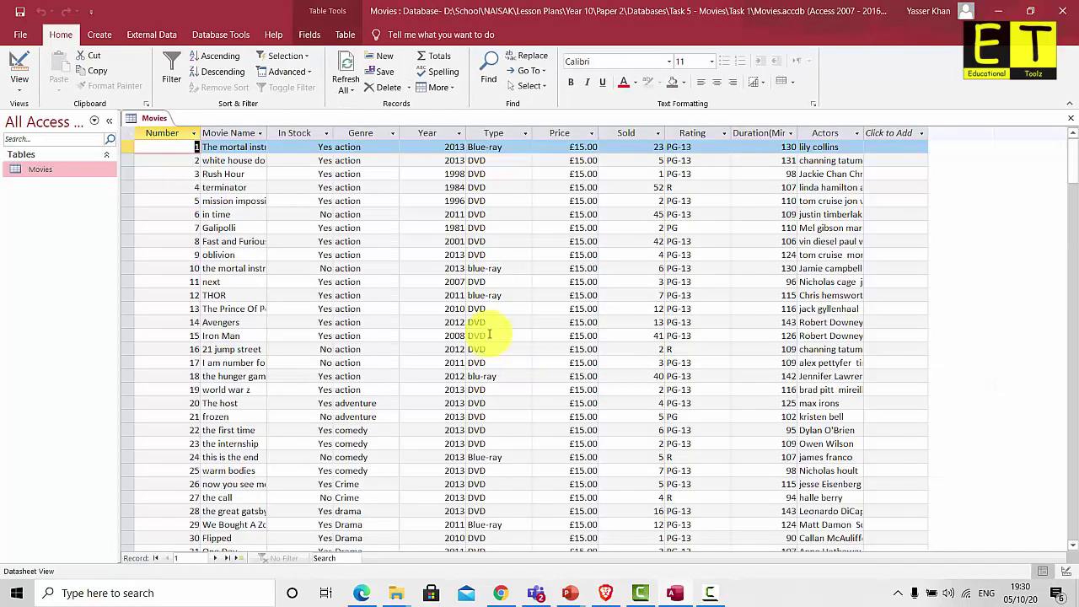
pyautogui.click(294, 132)
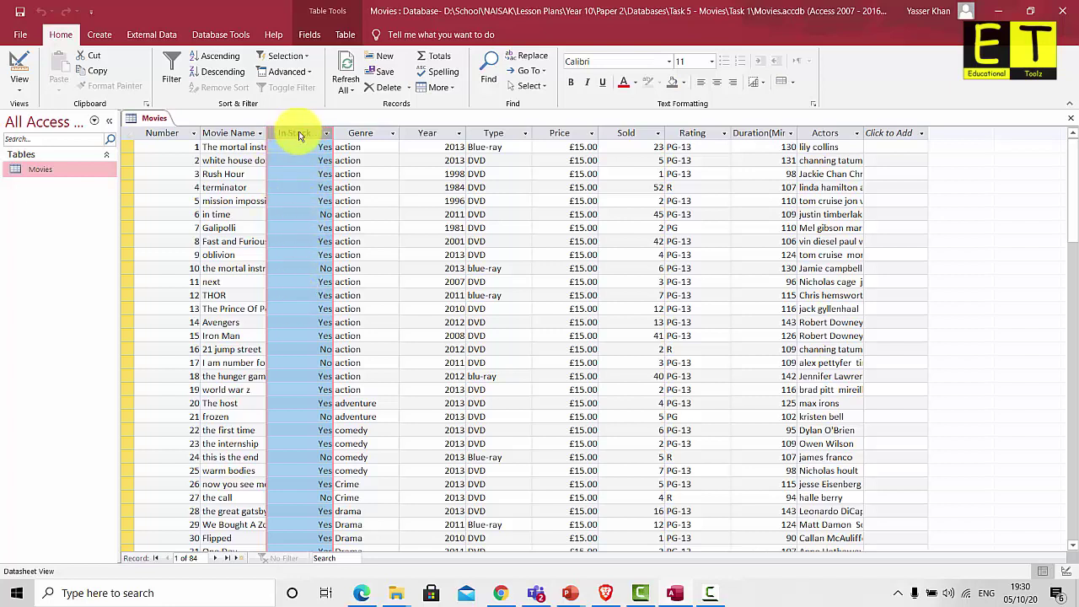
pyautogui.click(289, 203)
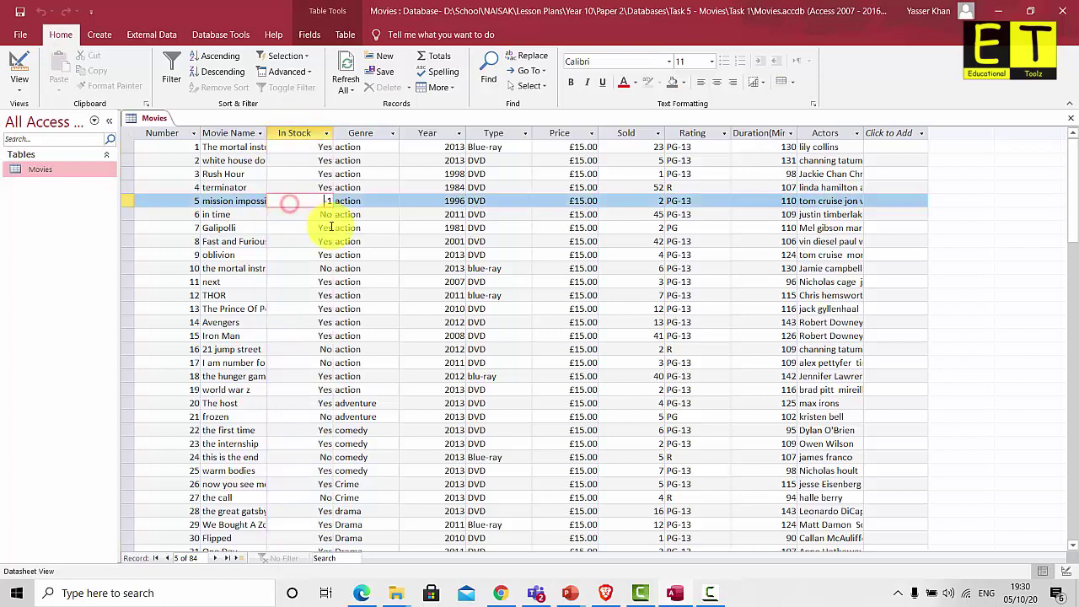
pyautogui.click(56, 168)
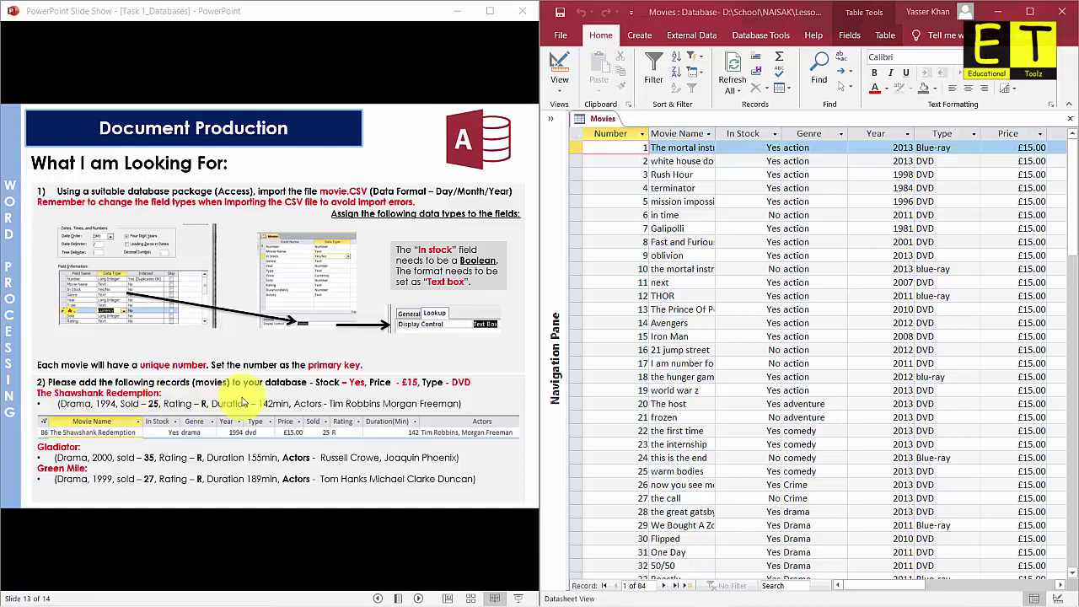
# Start a new record at the end of the table with Number 85, Movie Name The Shawshank Redemption and In Stock Yes.
pyautogui.scroll(-5, 665, 271)
pyautogui.scroll(-19, 666, 271)
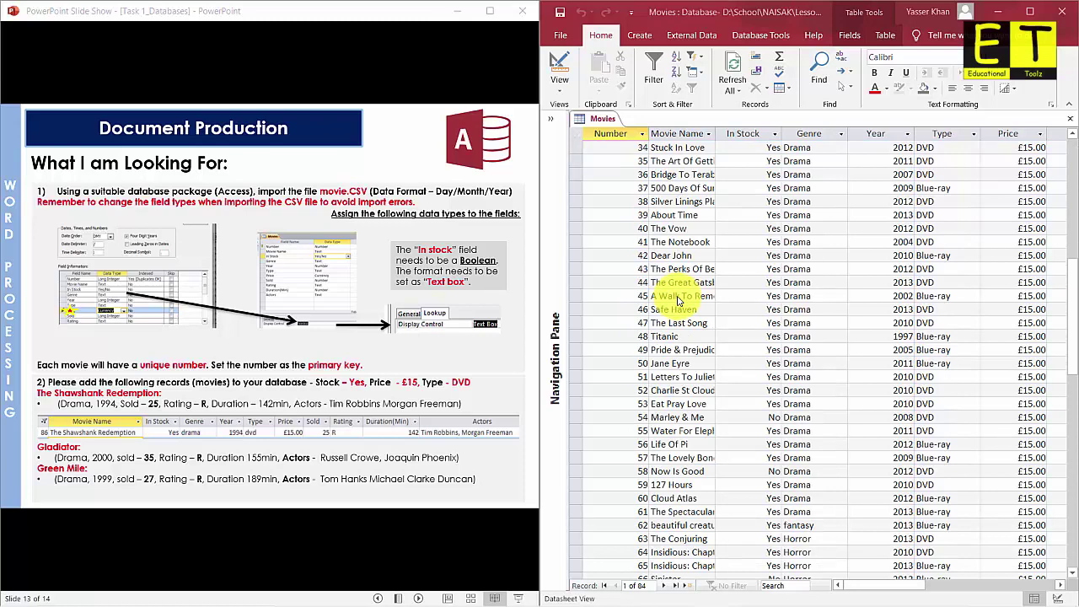
pyautogui.click(632, 311)
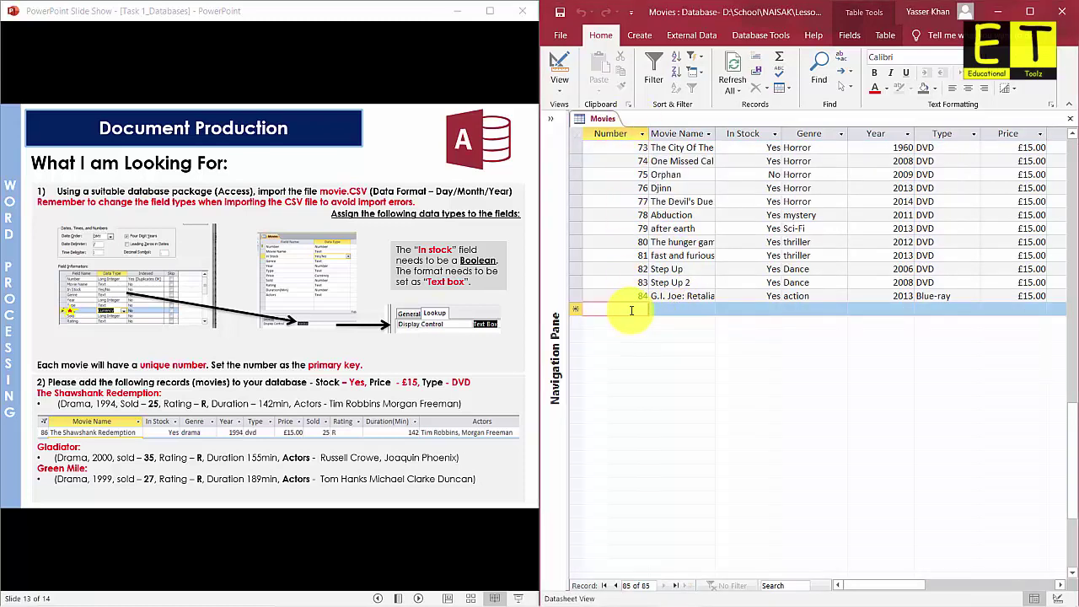
pyautogui.write('85')
pyautogui.click(677, 311)
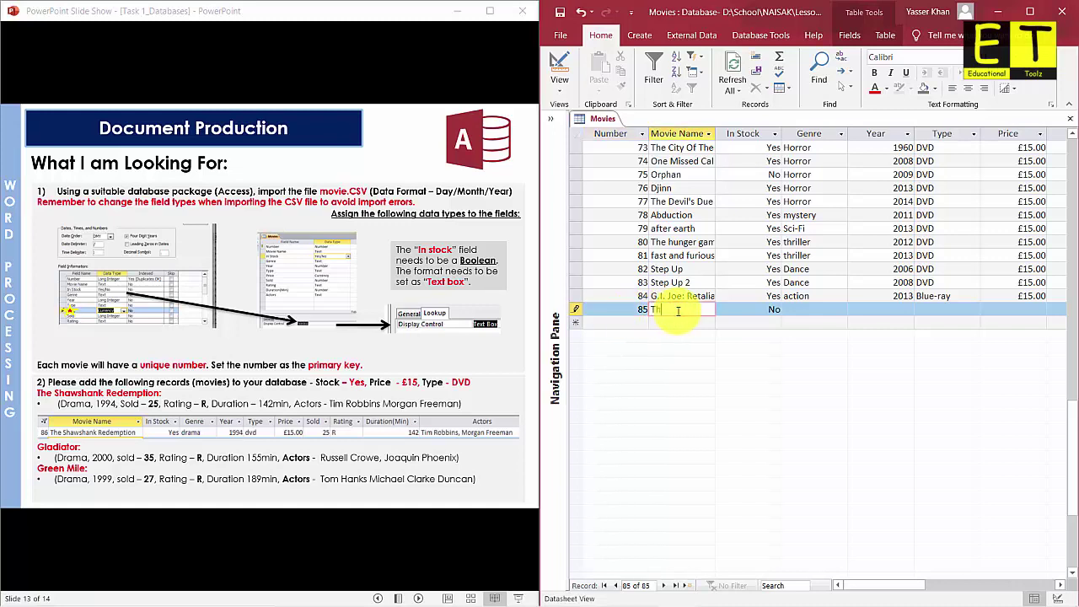
pyautogui.write('The Shawshank')
pyautogui.write(' Redemption')
pyautogui.press('Tab')
pyautogui.write('Ye')
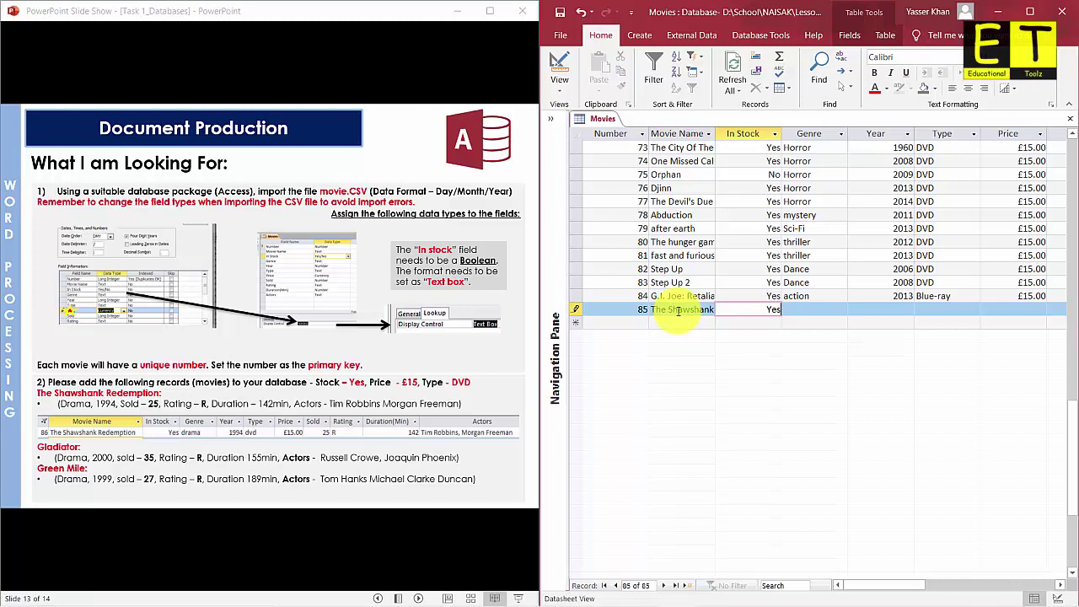
# Enter Genre Drama, Year 1994, Type DVD and Price £15.00 for The Shawshank Redemption record.
pyautogui.press('Tab')
pyautogui.write('Drama')
pyautogui.press('Tab')
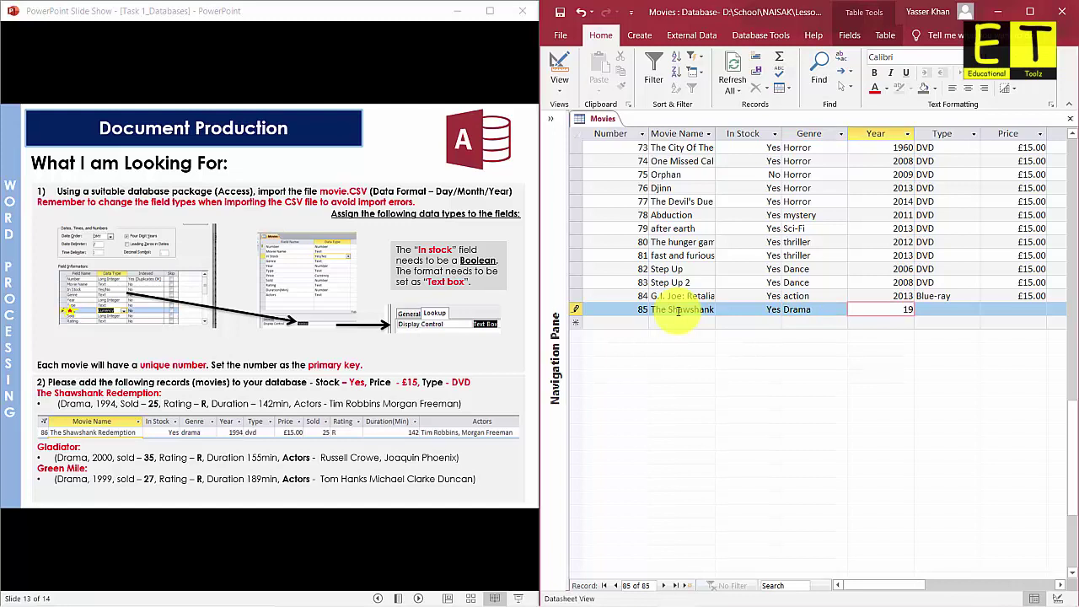
pyautogui.write('1994')
pyautogui.press('Tab')
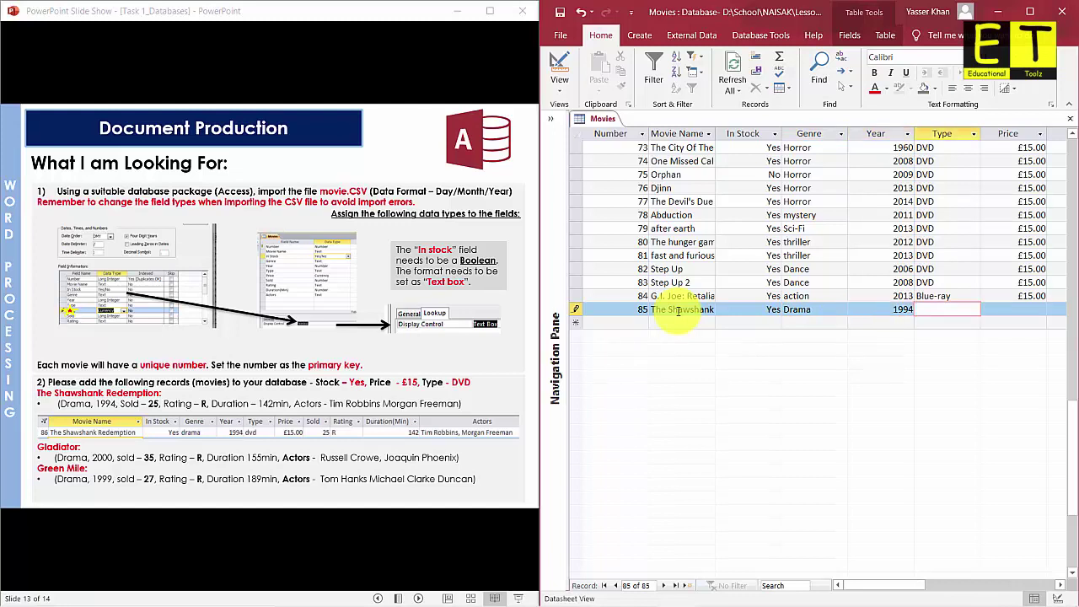
pyautogui.write('DVD')
pyautogui.press('Tab')
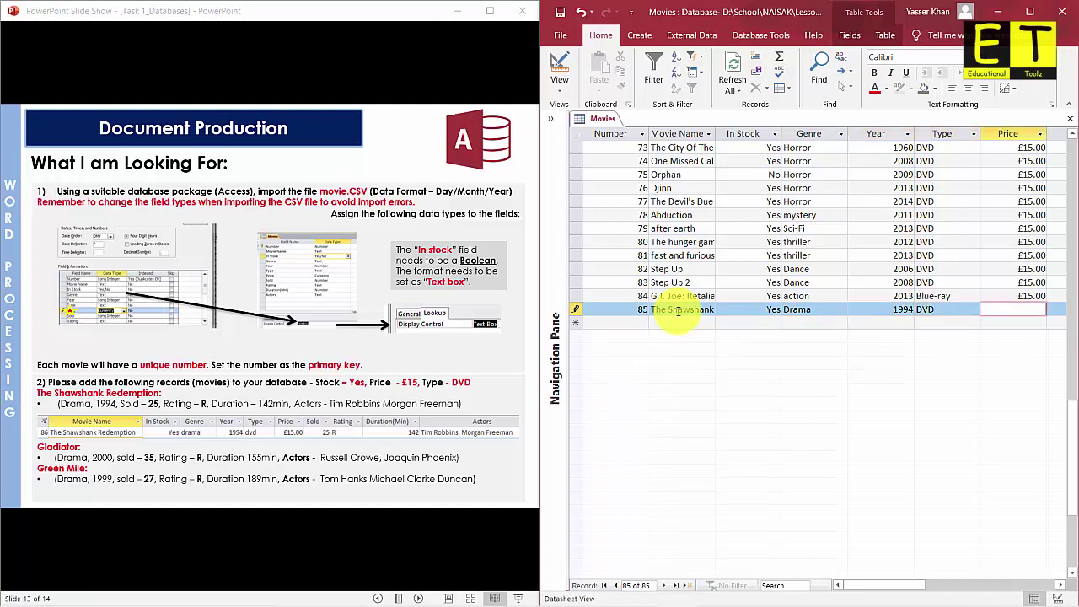
pyautogui.press('Tab')
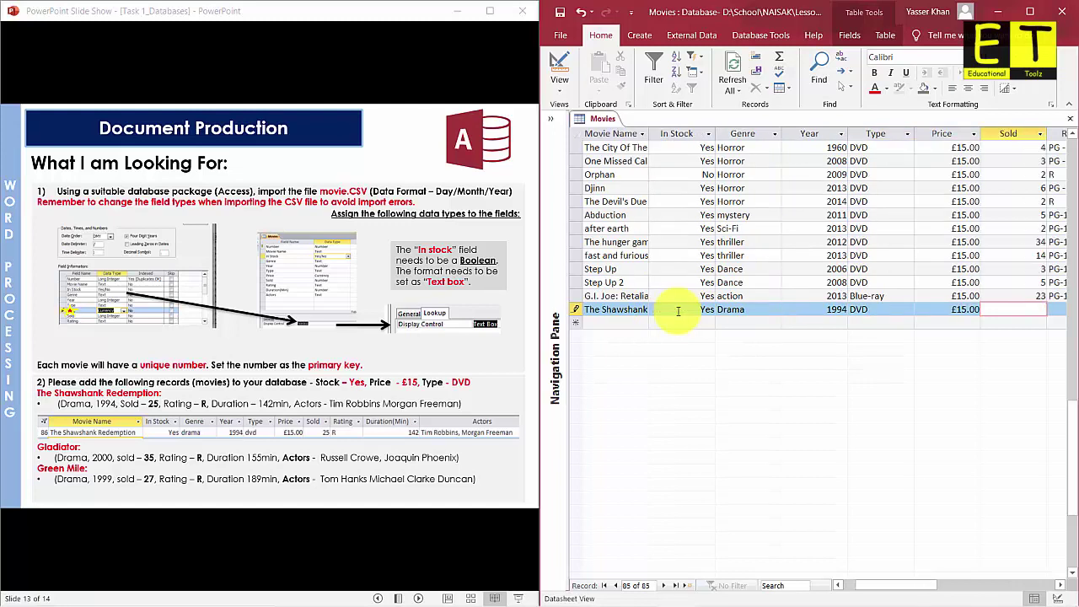
# Complete The Shawshank Redemption record with Sold 25, Rating R, Duration 142 and Actors Tim Robbins, Morgan Freeman.
pyautogui.write('25')
pyautogui.press('Tab')
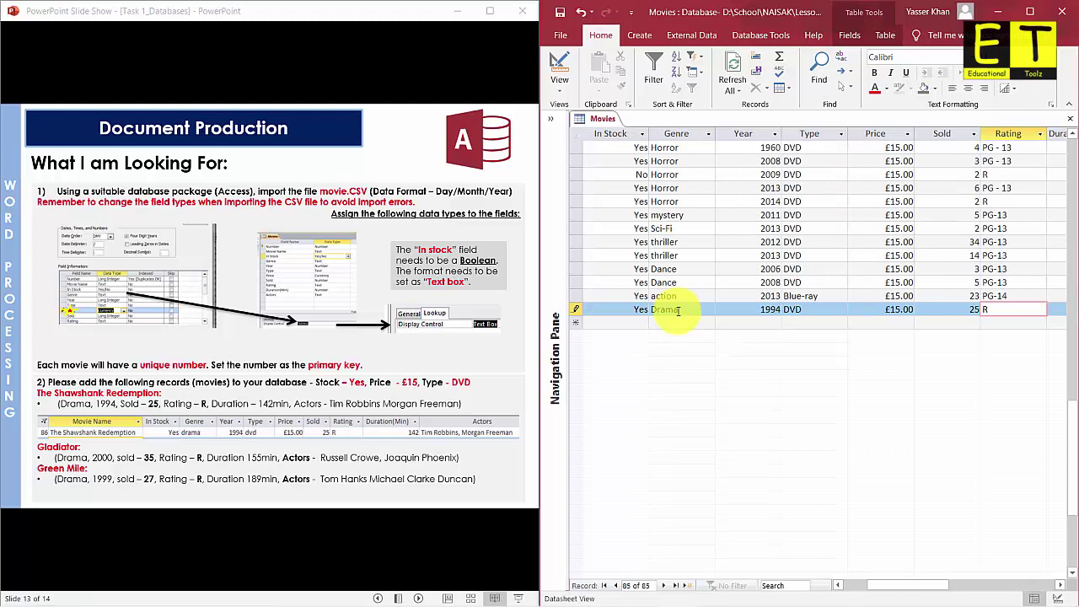
pyautogui.press('Tab')
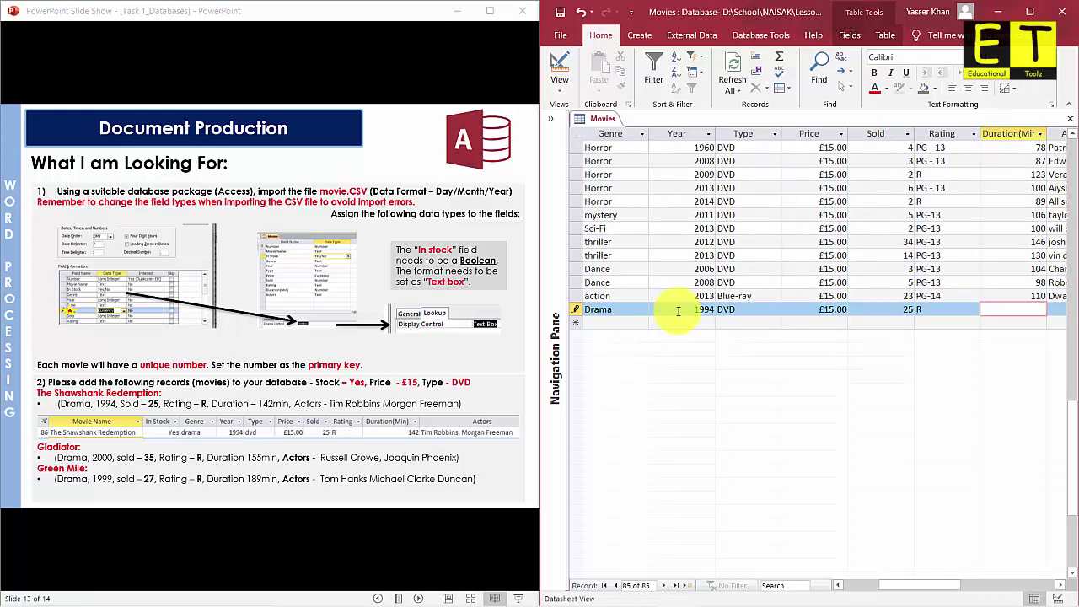
pyautogui.write('142')
pyautogui.press('Tab')
pyautogui.write('Tim Robbins,')
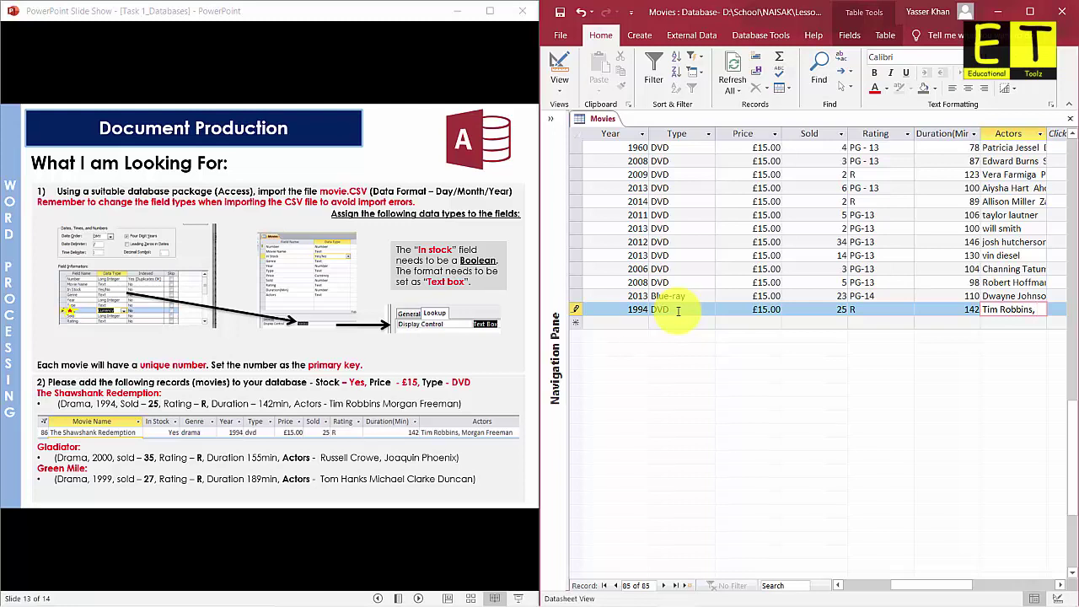
pyautogui.write('Morgan')
pyautogui.write(' Freeman')
pyautogui.press('Tab')
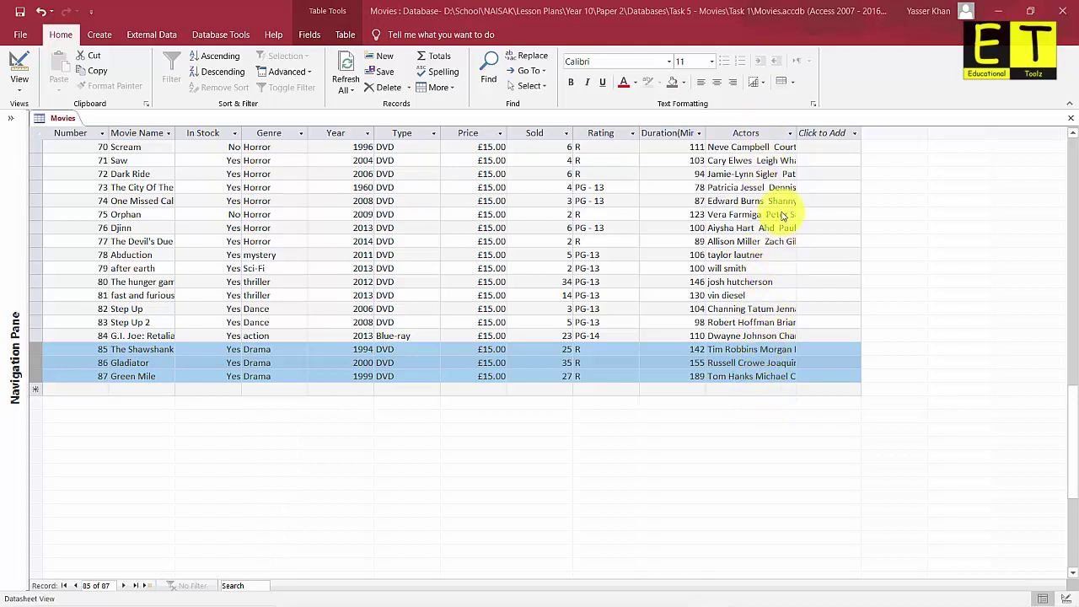
# Fit the Actors column's width to its contents.
pyautogui.click(800, 128)
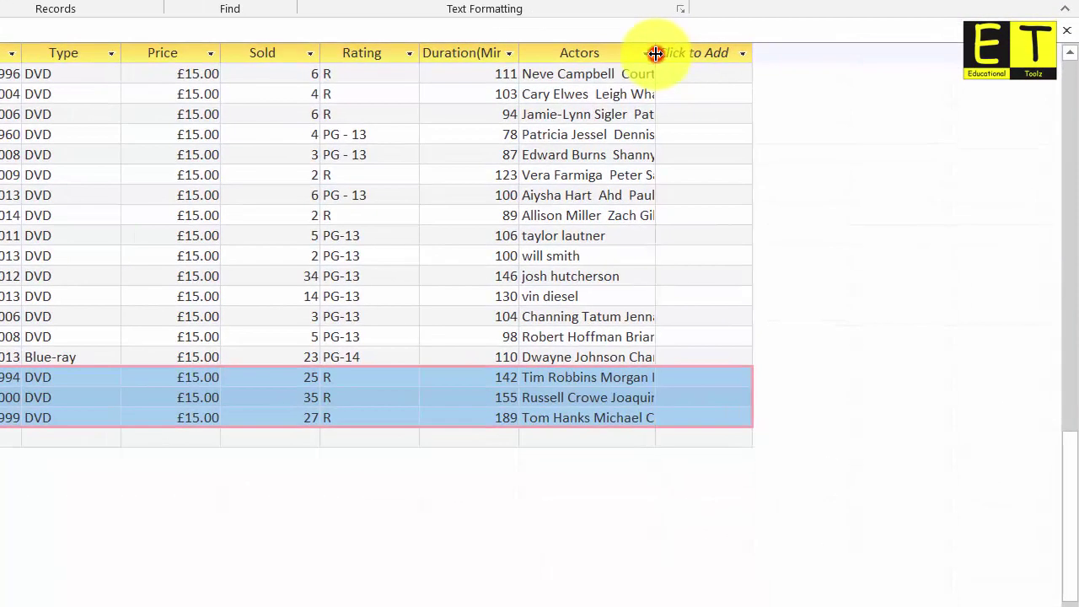
pyautogui.doubleClick(796, 133)
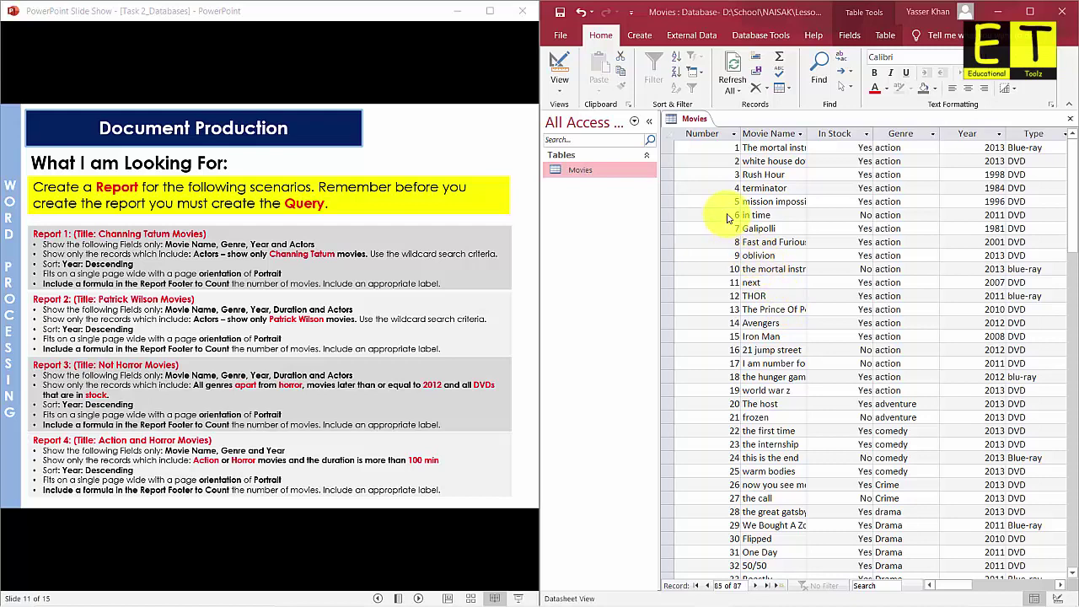
# Start a simple select query on the Movies table with the fields Movie Name, Genre, Year and Actors.
pyautogui.click(640, 37)
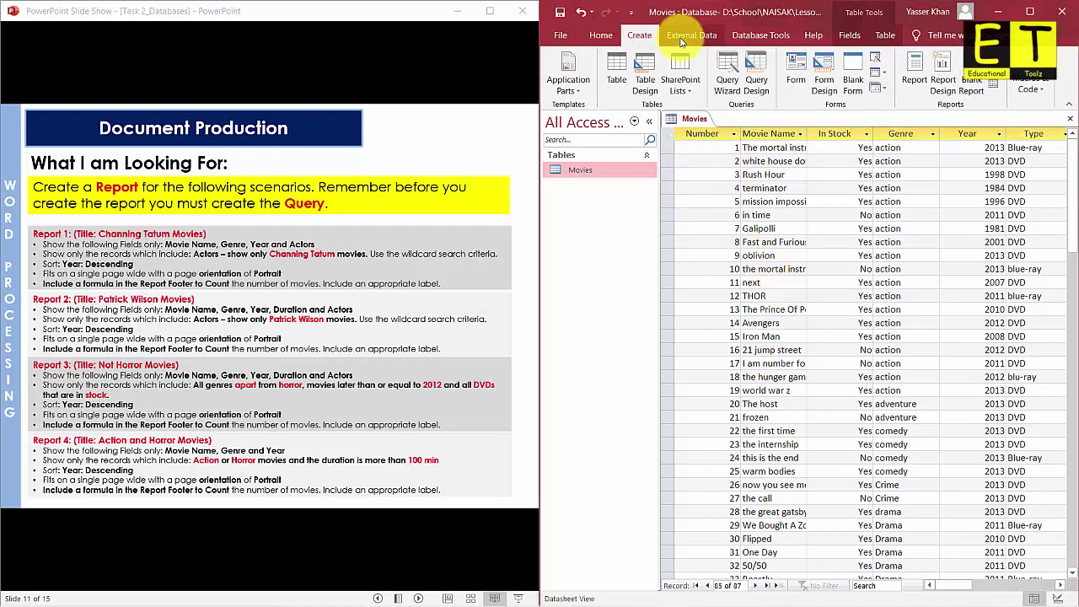
pyautogui.click(728, 79)
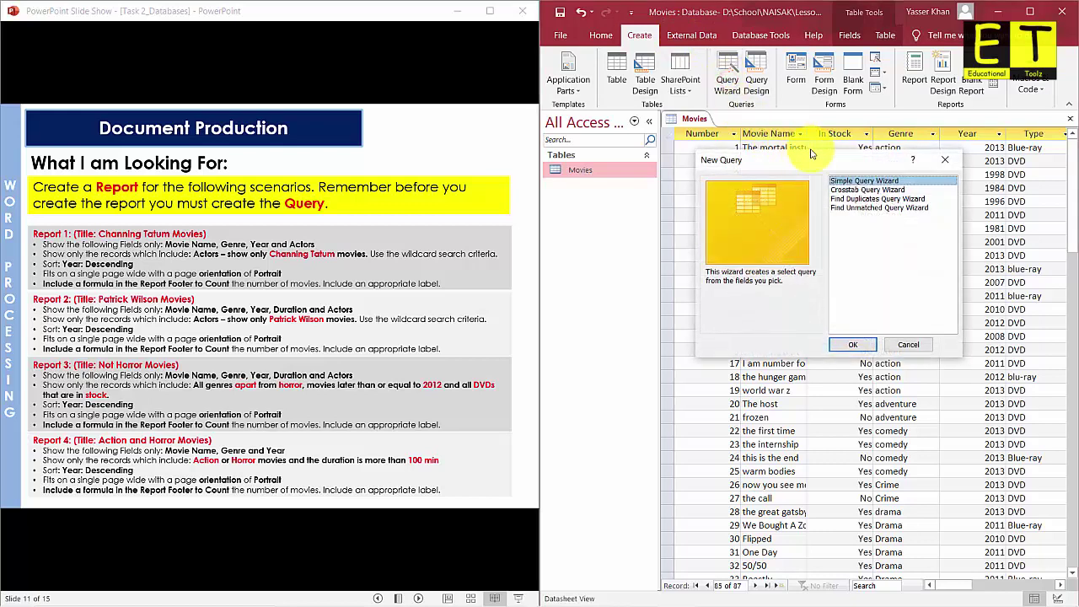
pyautogui.click(864, 344)
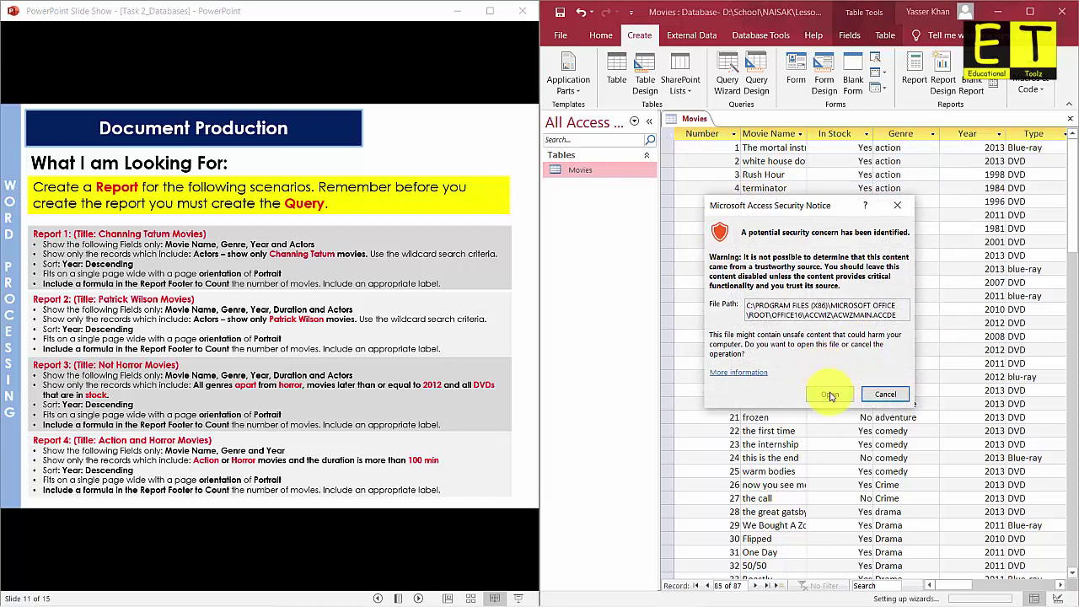
pyautogui.click(830, 393)
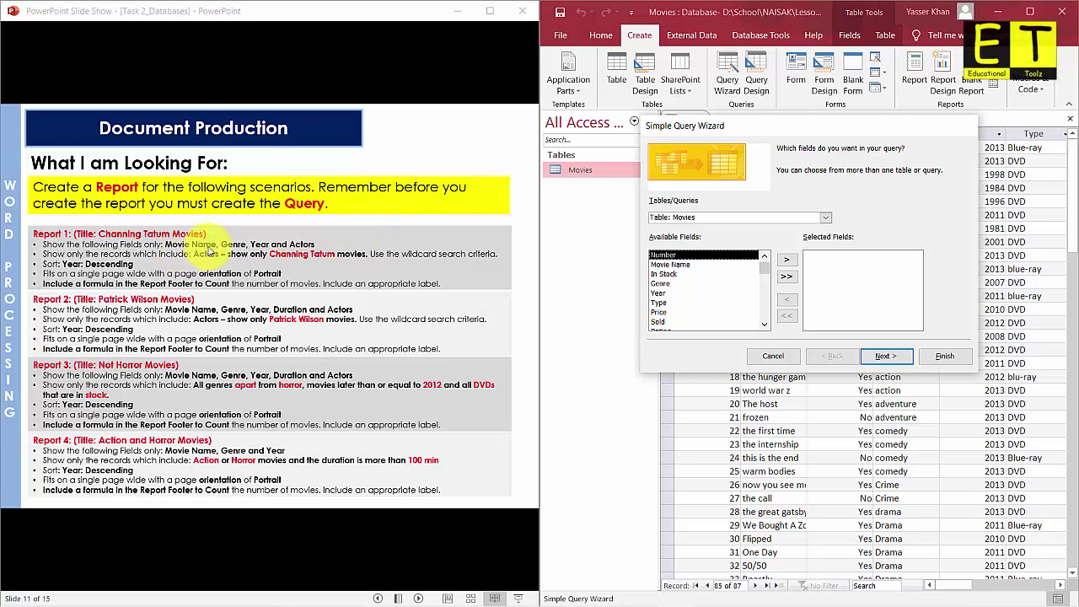
pyautogui.doubleClick(682, 264)
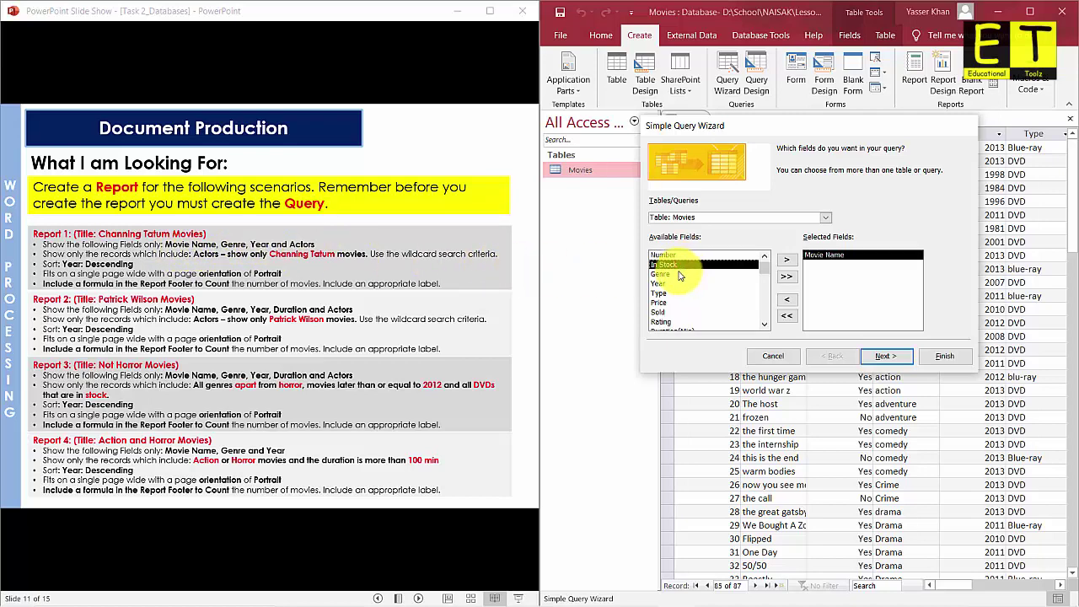
pyautogui.doubleClick(676, 275)
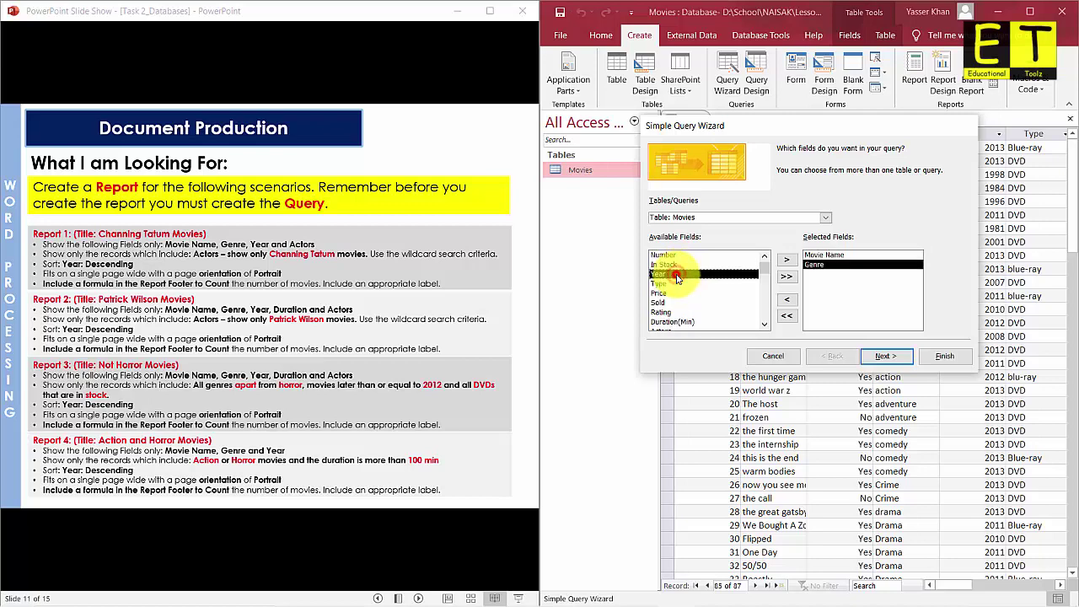
pyautogui.doubleClick(677, 275)
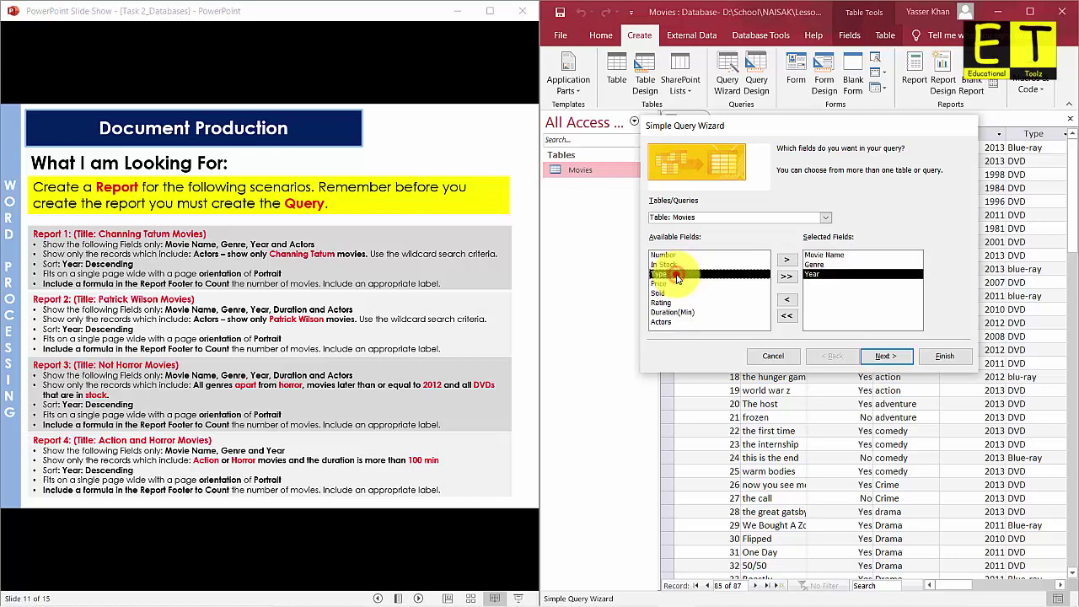
pyautogui.doubleClick(672, 321)
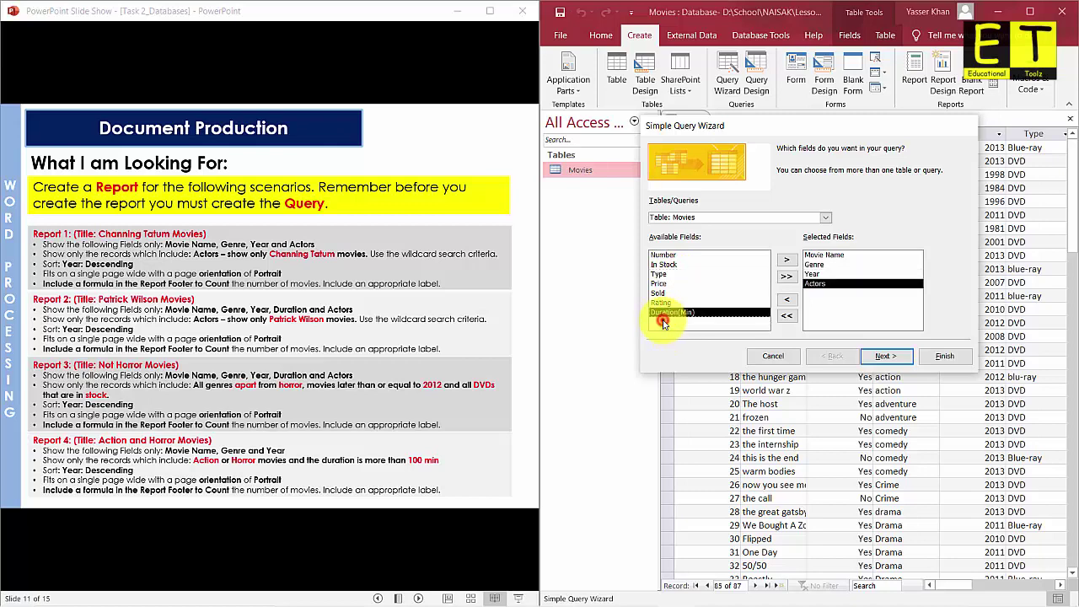
# Keep it a detail query, title it Channing Tatum Query and finish it with its design open for modification.
pyautogui.click(885, 357)
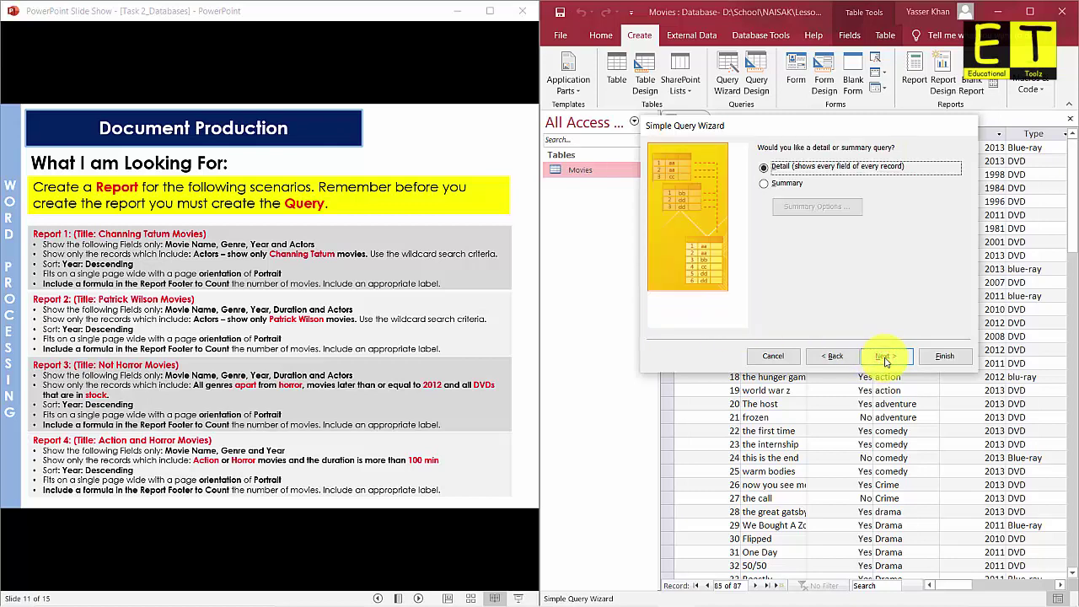
pyautogui.click(885, 358)
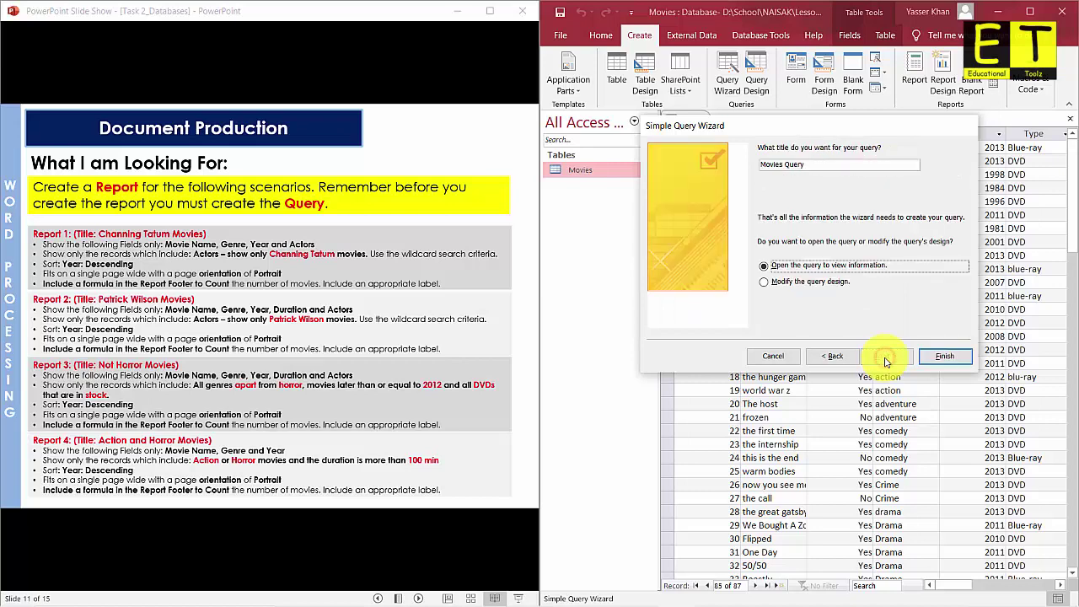
pyautogui.moveTo(807, 163); pyautogui.dragTo(741, 168)
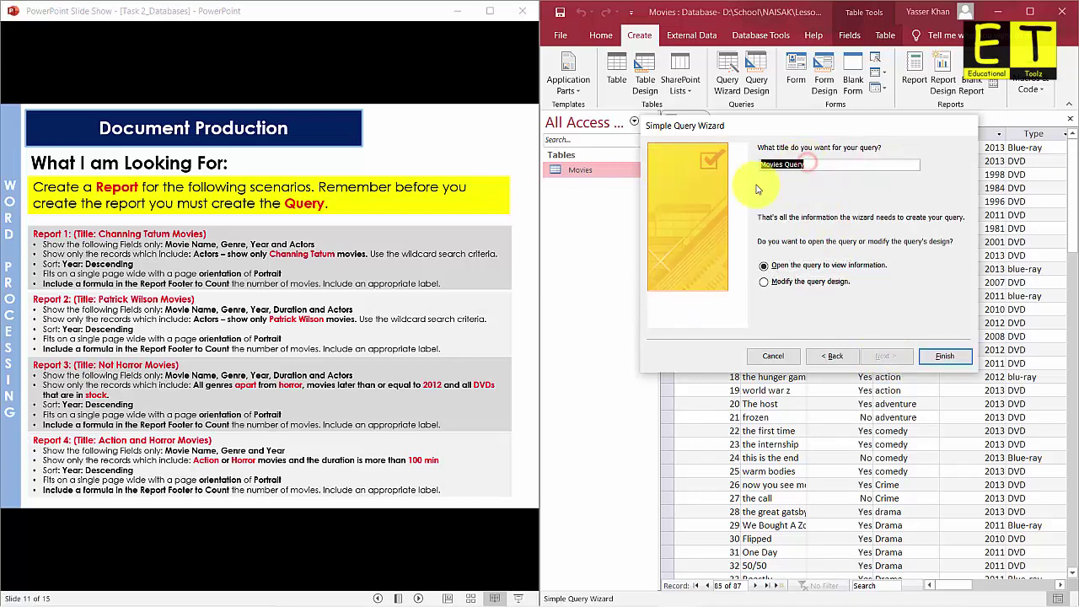
pyautogui.press('End')
pyautogui.write('Ch')
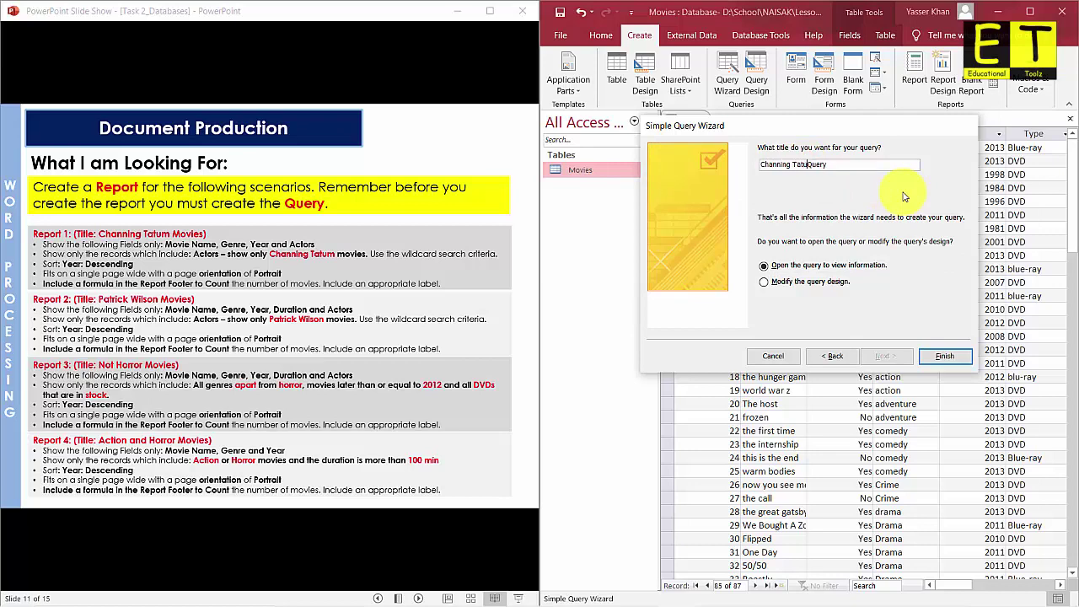
pyautogui.click(763, 283)
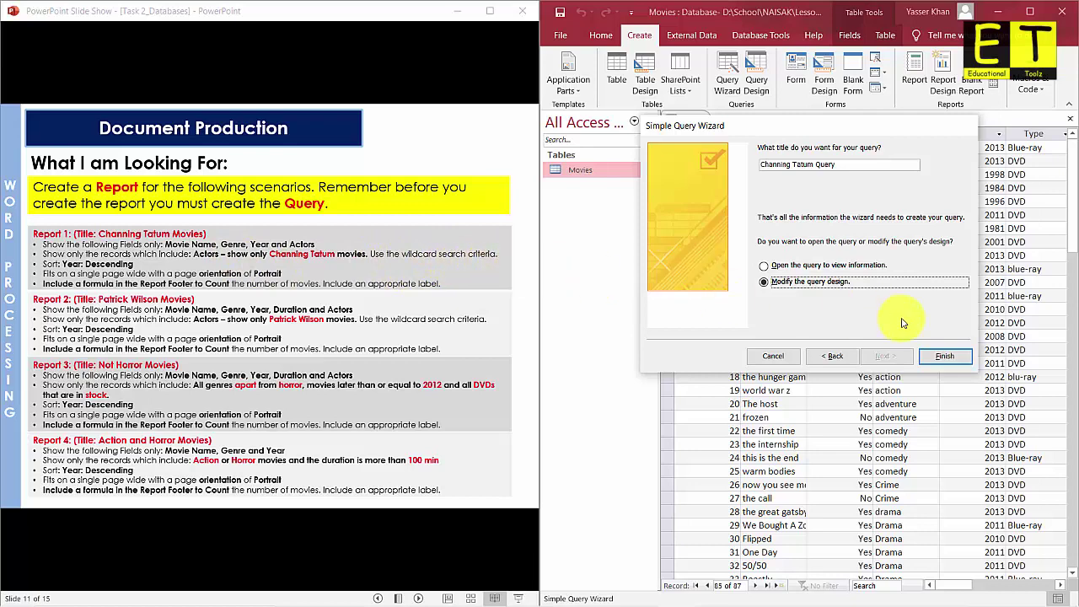
pyautogui.click(945, 355)
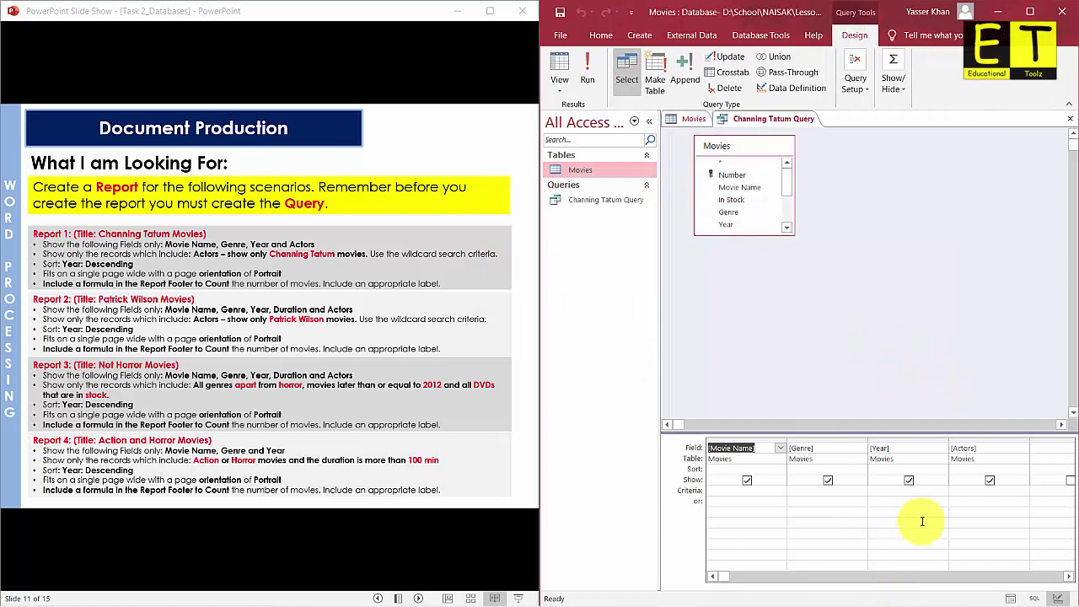
# Set the Actors criteria to *Channing Tatum*, run the query and fit the Actors column's width to its contents.
pyautogui.click(958, 451)
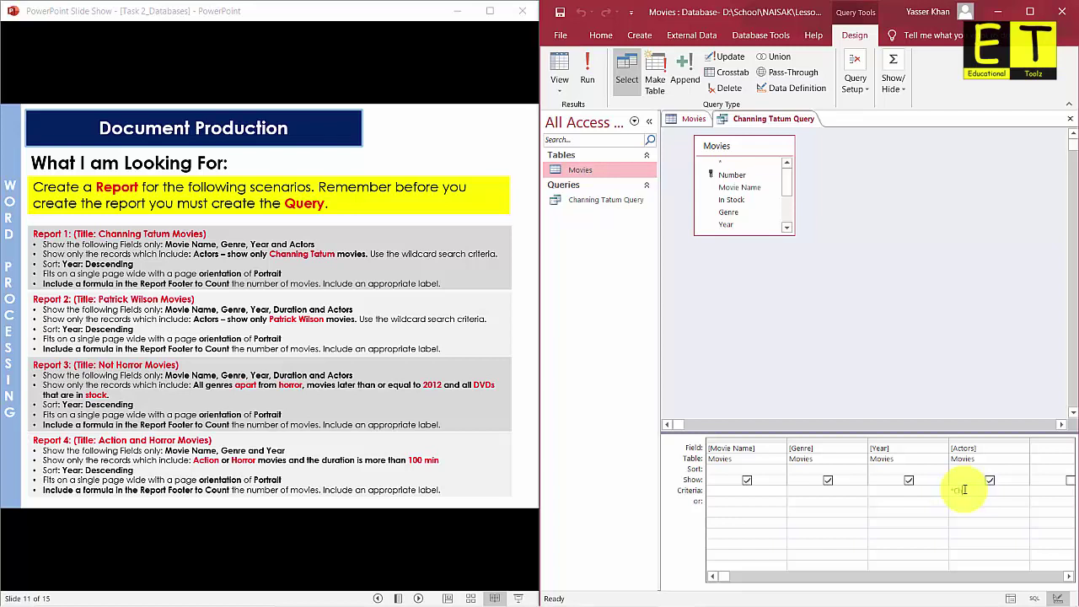
pyautogui.write('nning Tatum*')
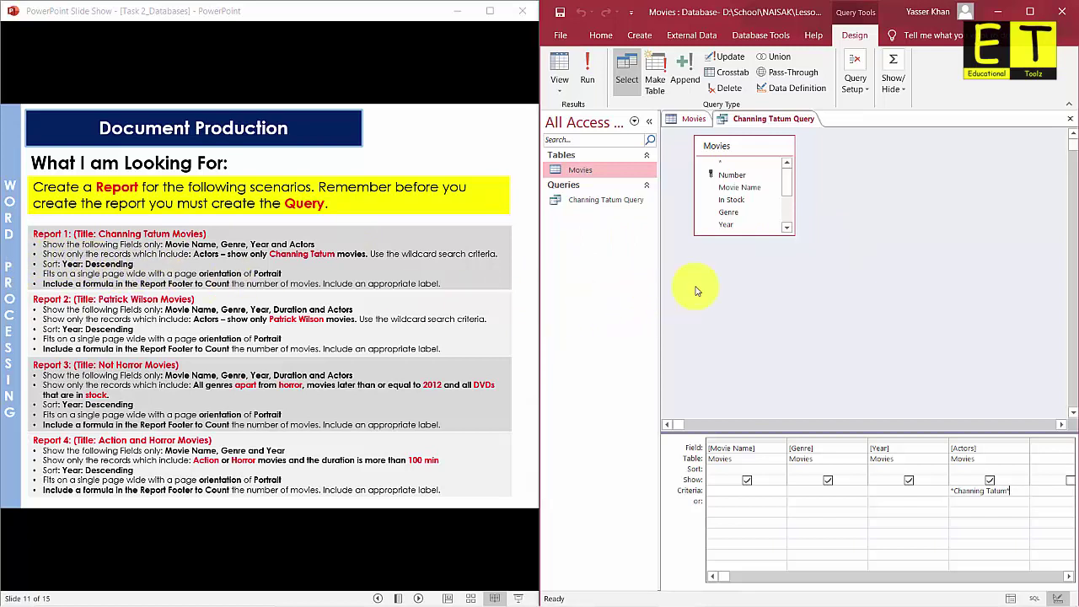
pyautogui.click(589, 75)
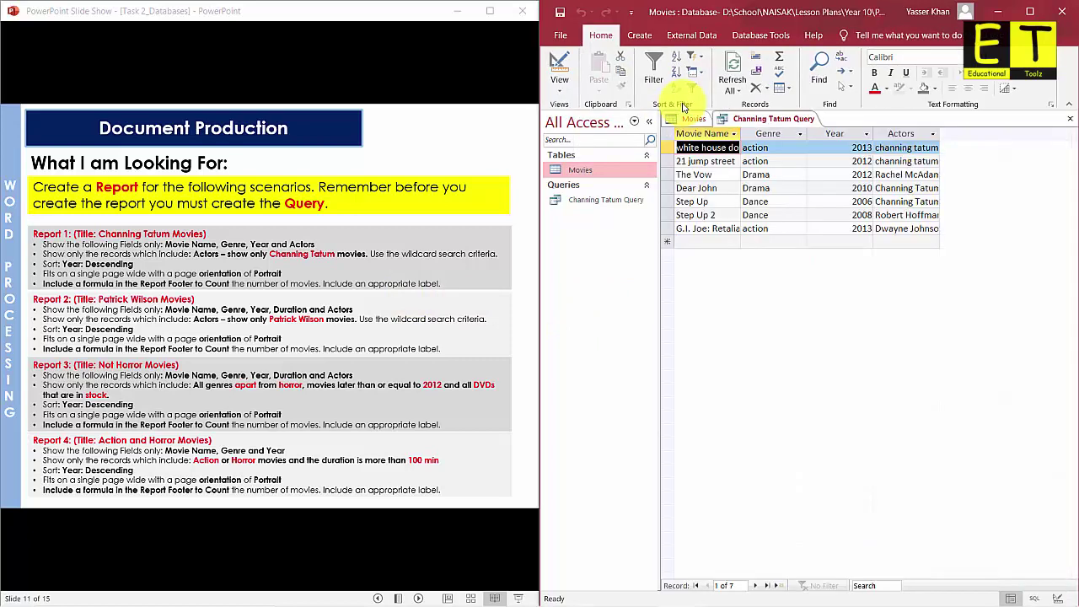
pyautogui.doubleClick(942, 135)
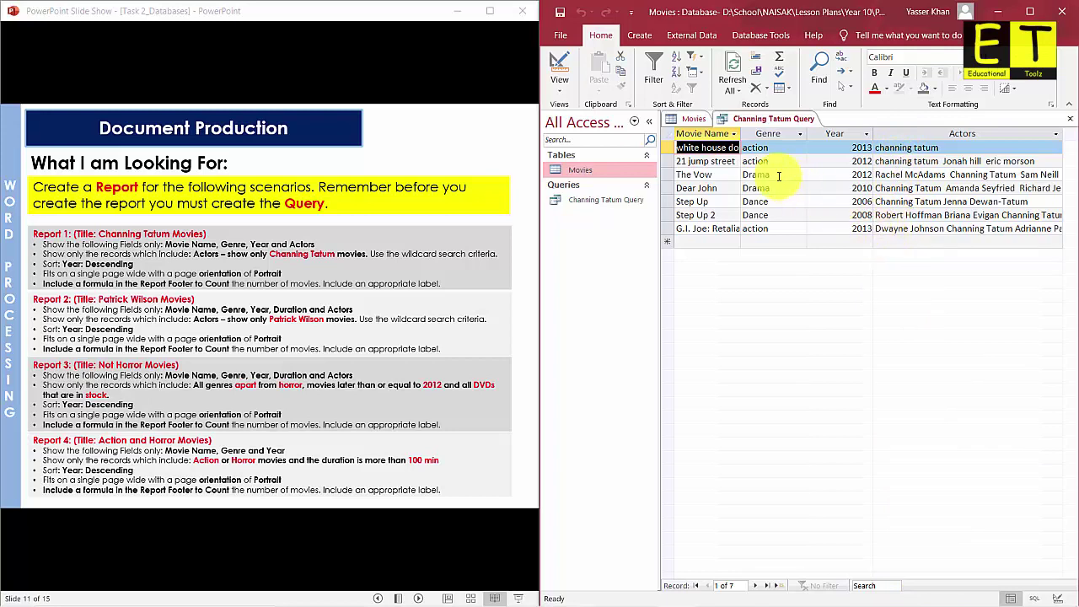
# Sort the query's Year field in Descending order, run the query and save it.
pyautogui.click(561, 88)
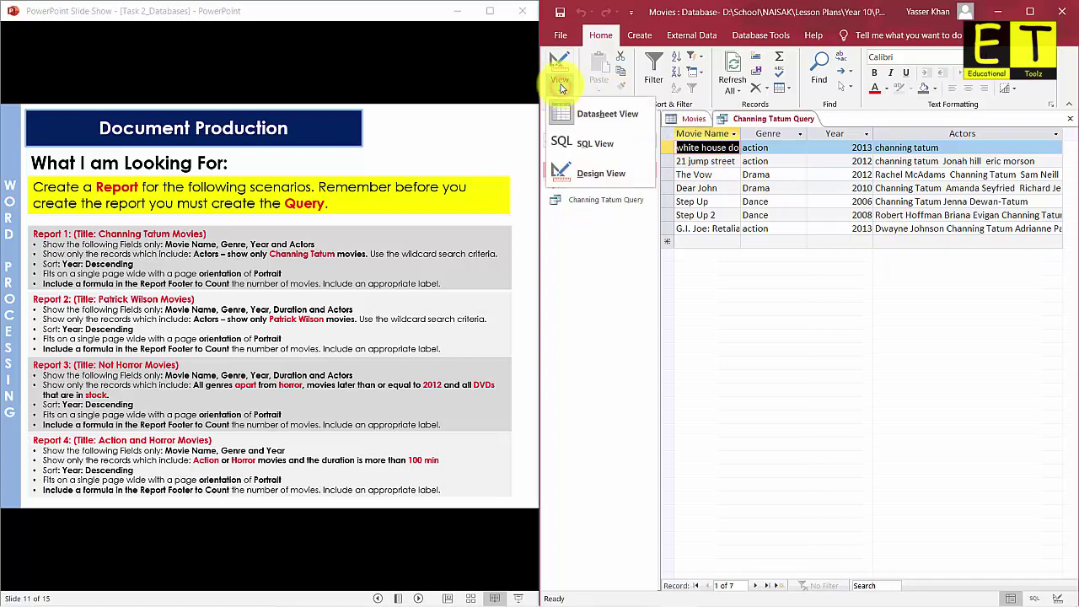
pyautogui.click(613, 173)
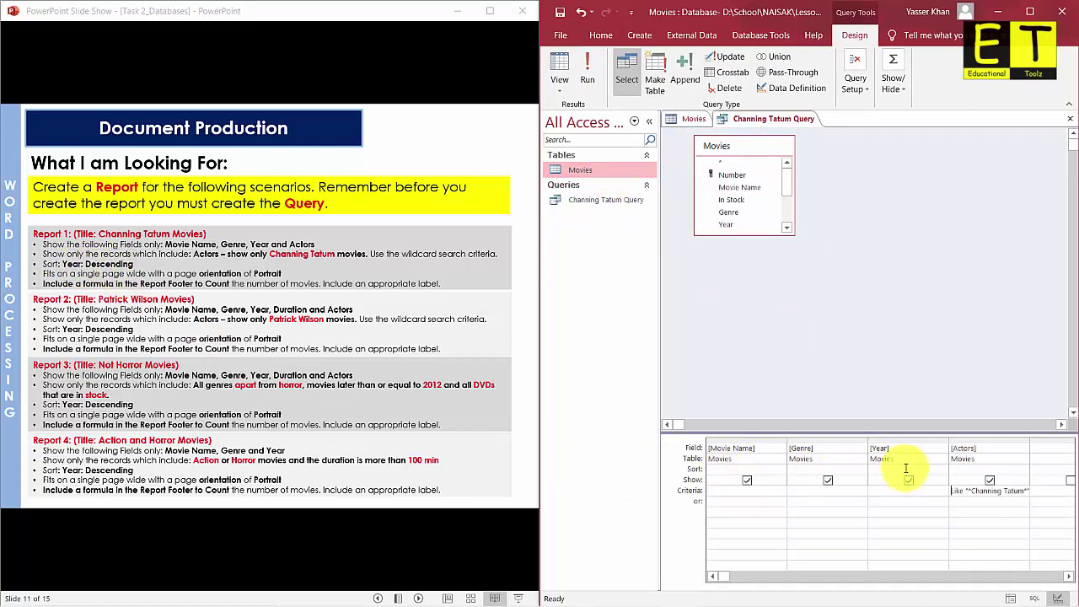
pyautogui.click(940, 469)
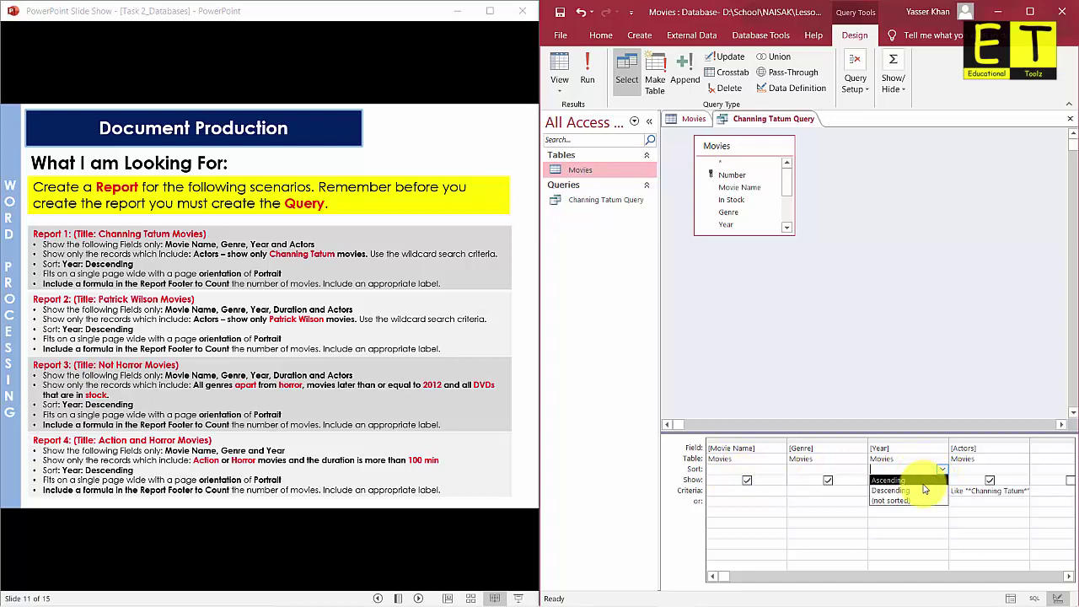
pyautogui.click(918, 491)
pyautogui.click(588, 71)
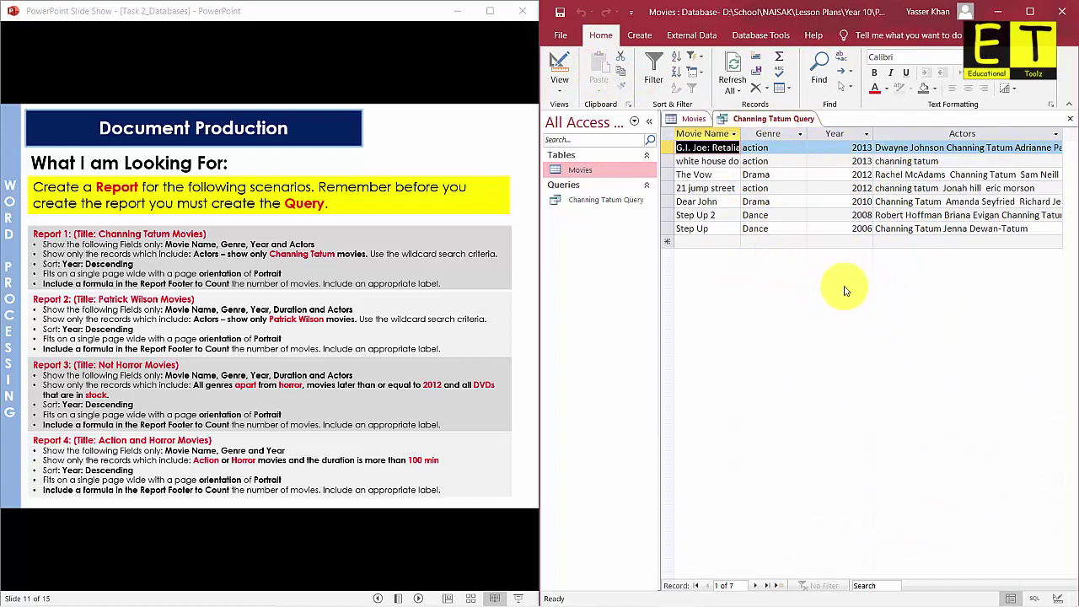
pyautogui.rightClick(778, 120)
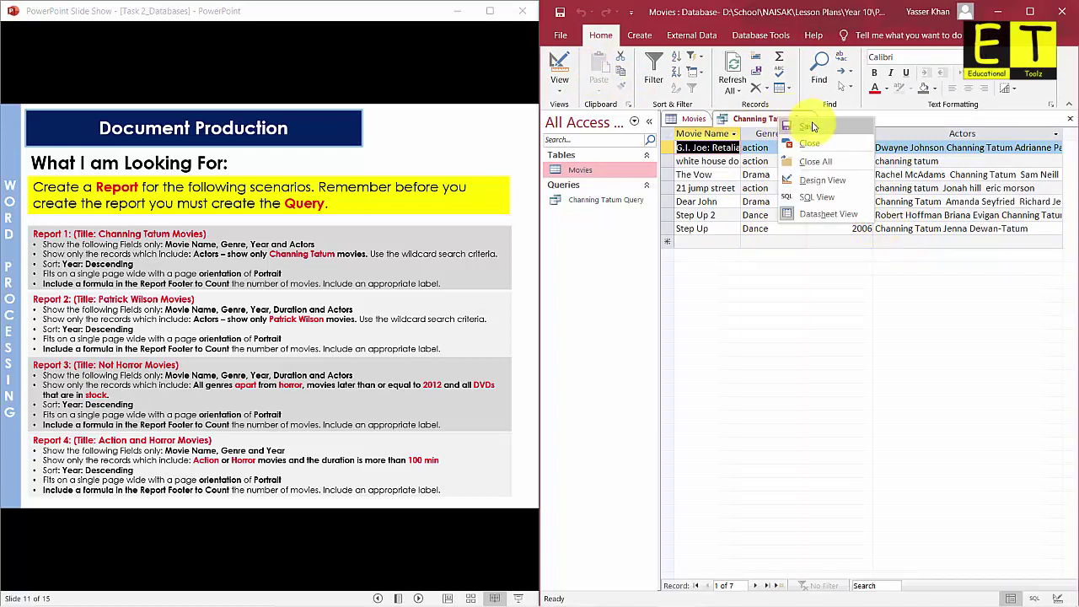
pyautogui.click(813, 127)
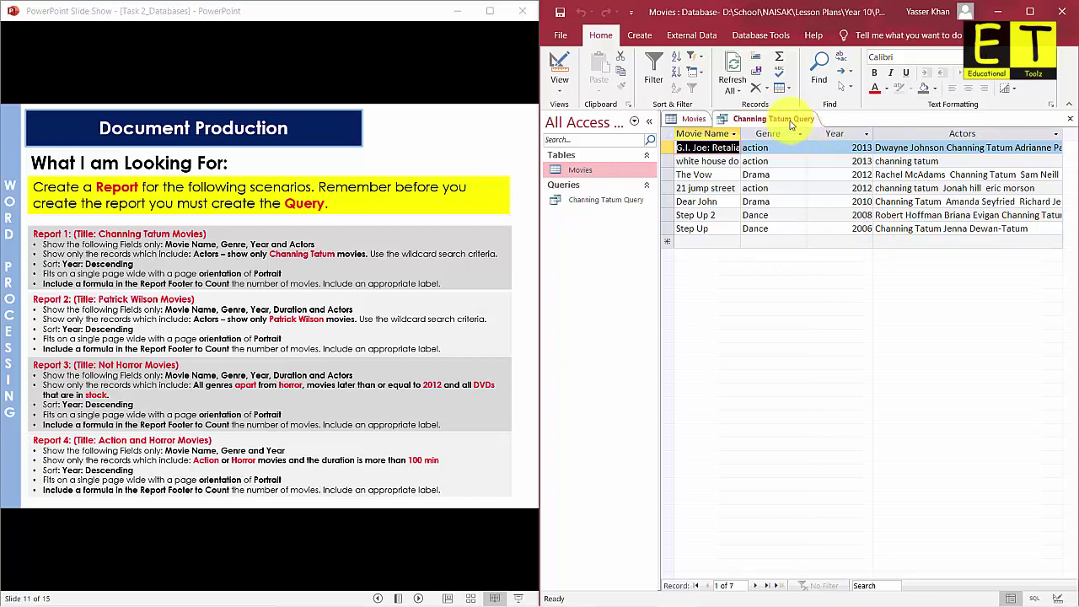
# Start a report with the Report Wizard from Channing Tatum Query, including Movie Name, Genre, Year and Actors.
pyautogui.click(640, 36)
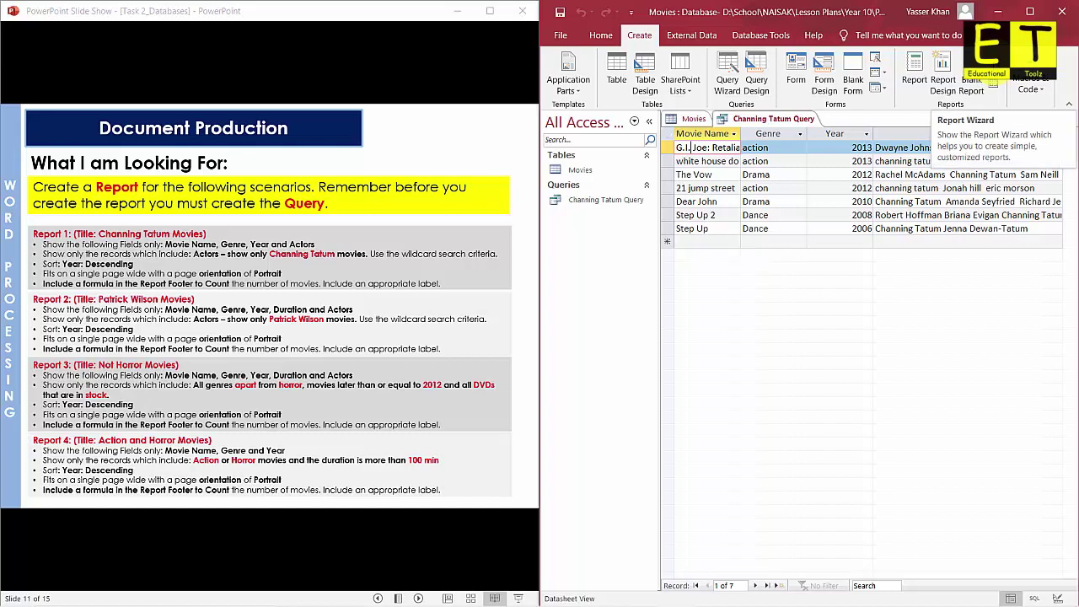
pyautogui.click(993, 63)
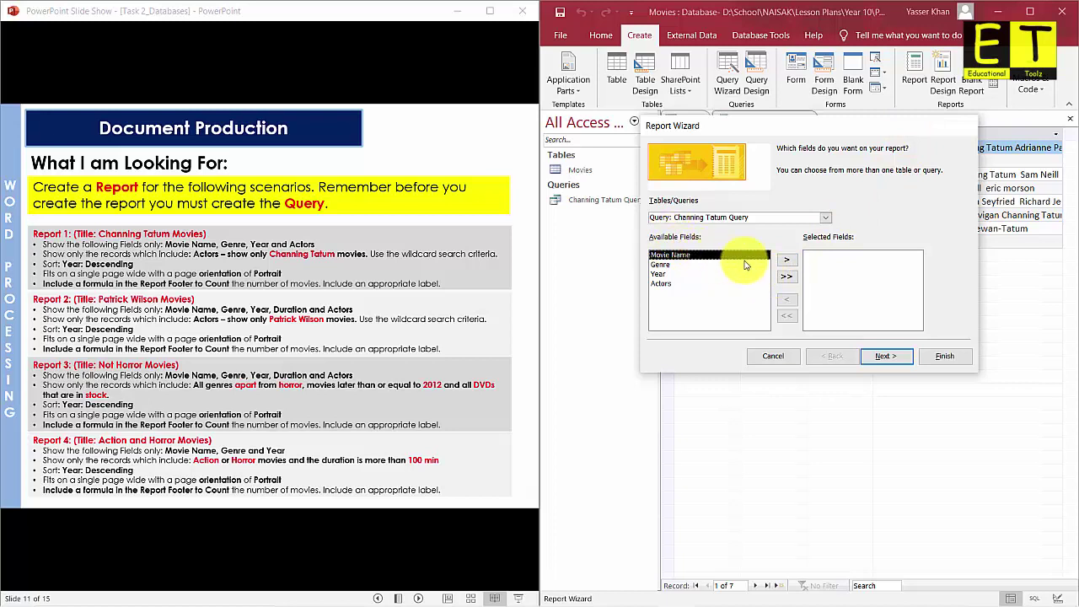
pyautogui.click(786, 260)
pyautogui.click(786, 260)
pyautogui.click(786, 260)
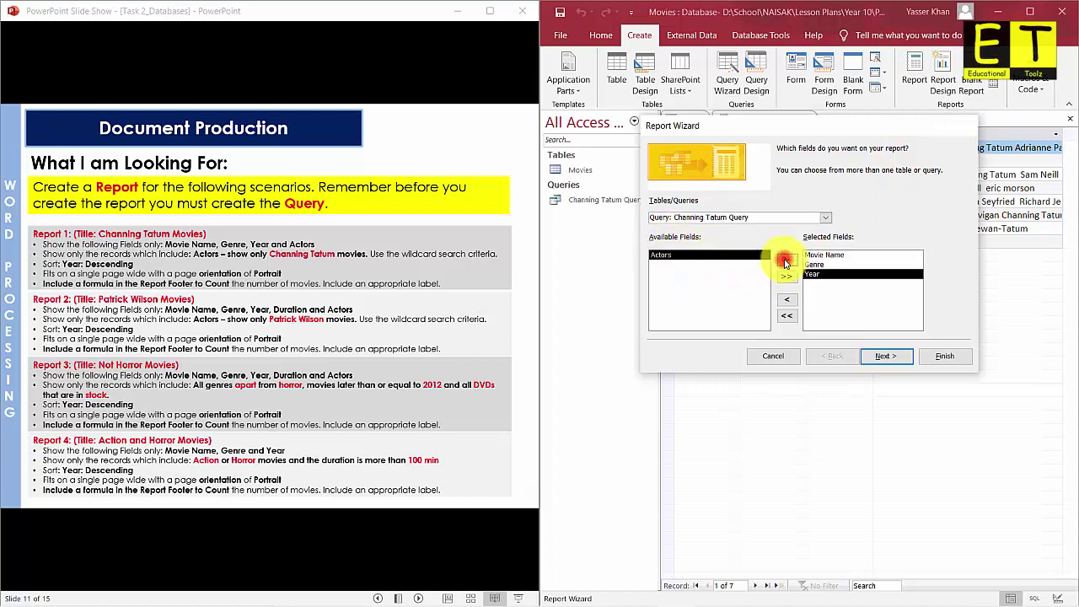
pyautogui.click(785, 259)
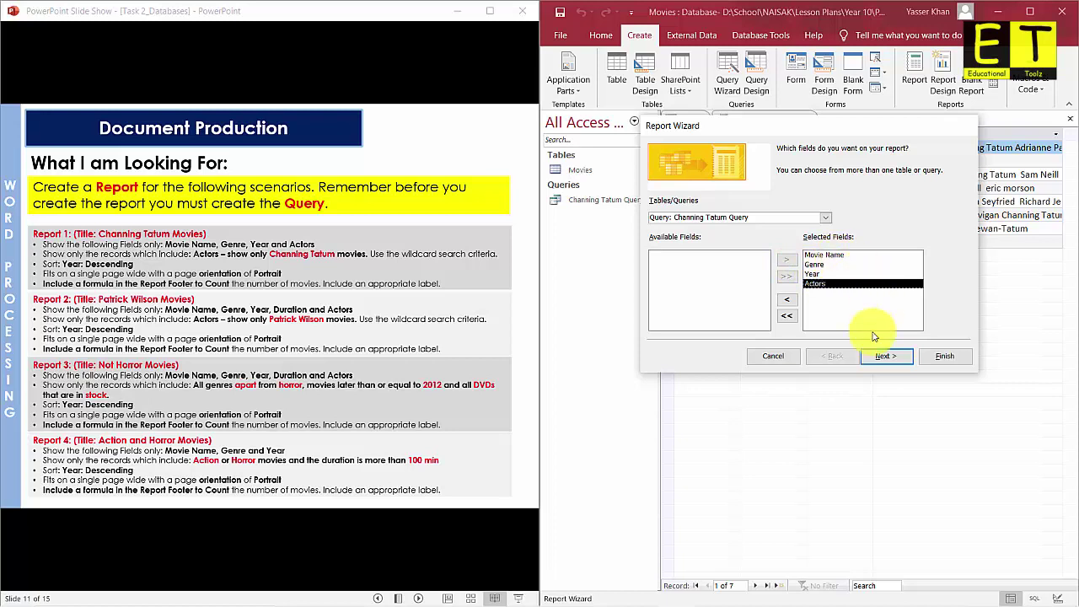
# Finish the report without grouping or extra sorting, in Tabular layout and Portrait orientation, titled Channing Tatum Movies, and preview it.
pyautogui.click(882, 357)
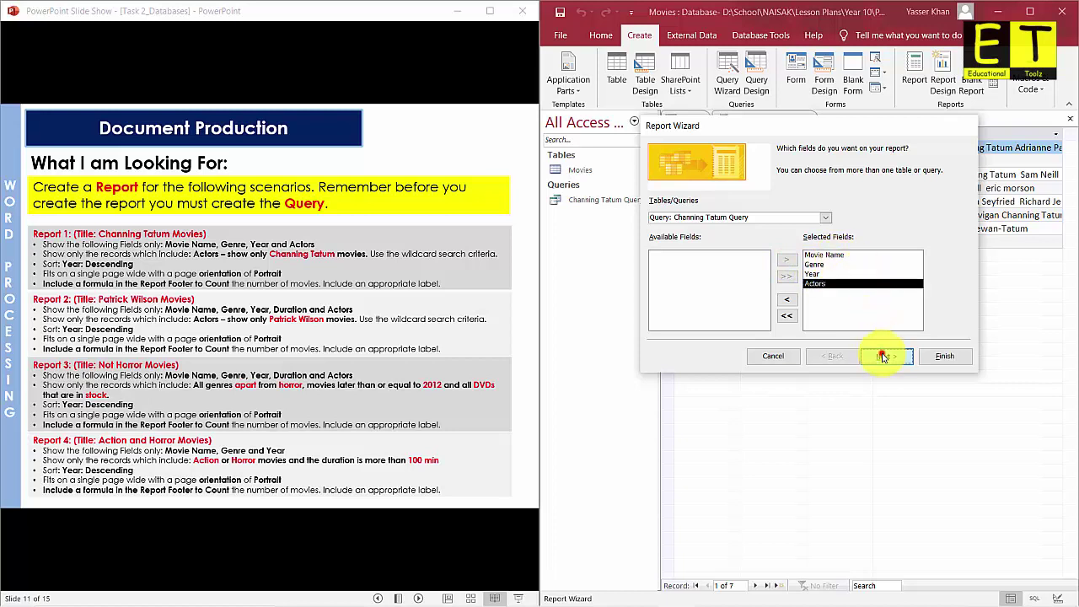
pyautogui.click(882, 357)
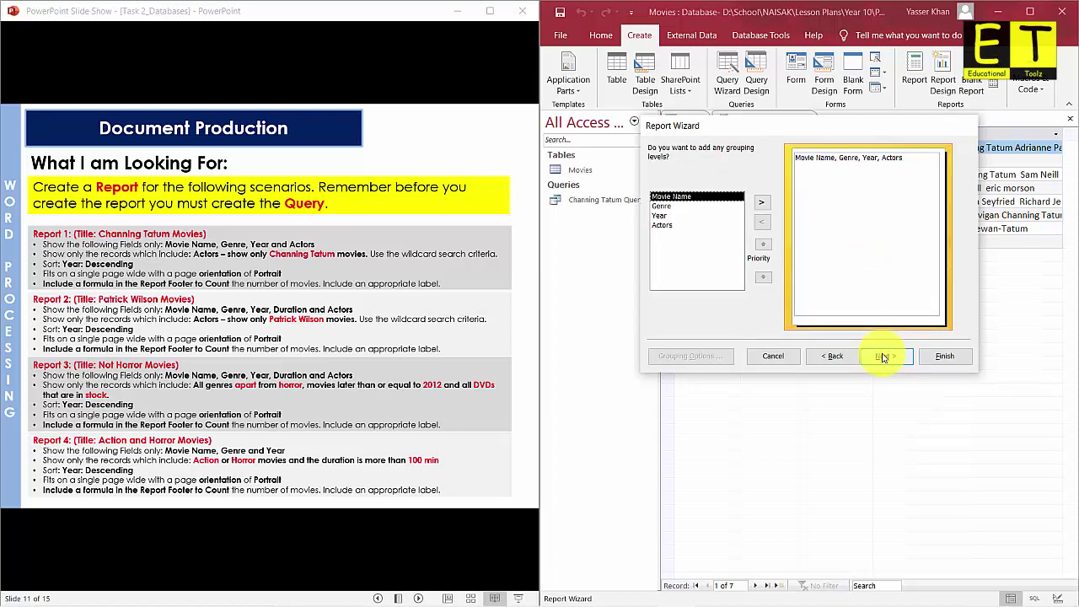
pyautogui.click(882, 356)
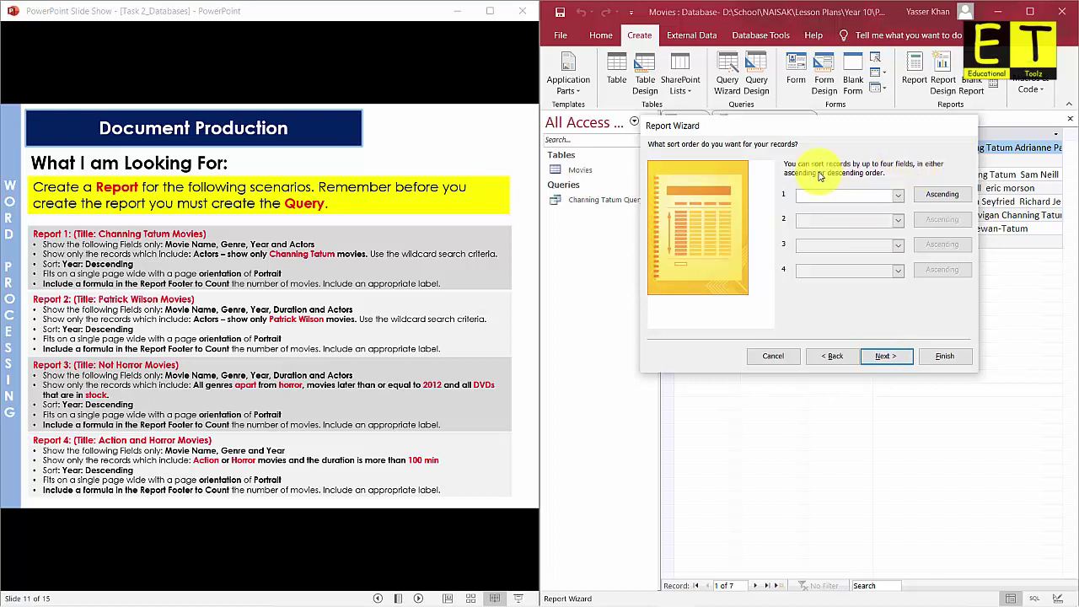
pyautogui.click(894, 361)
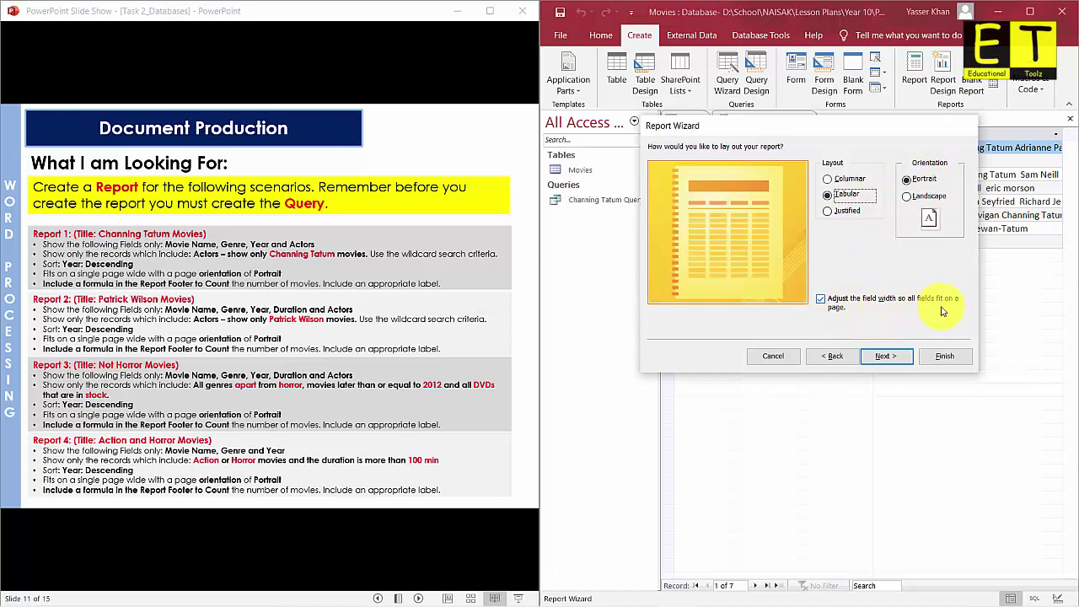
pyautogui.click(897, 360)
pyautogui.click(897, 357)
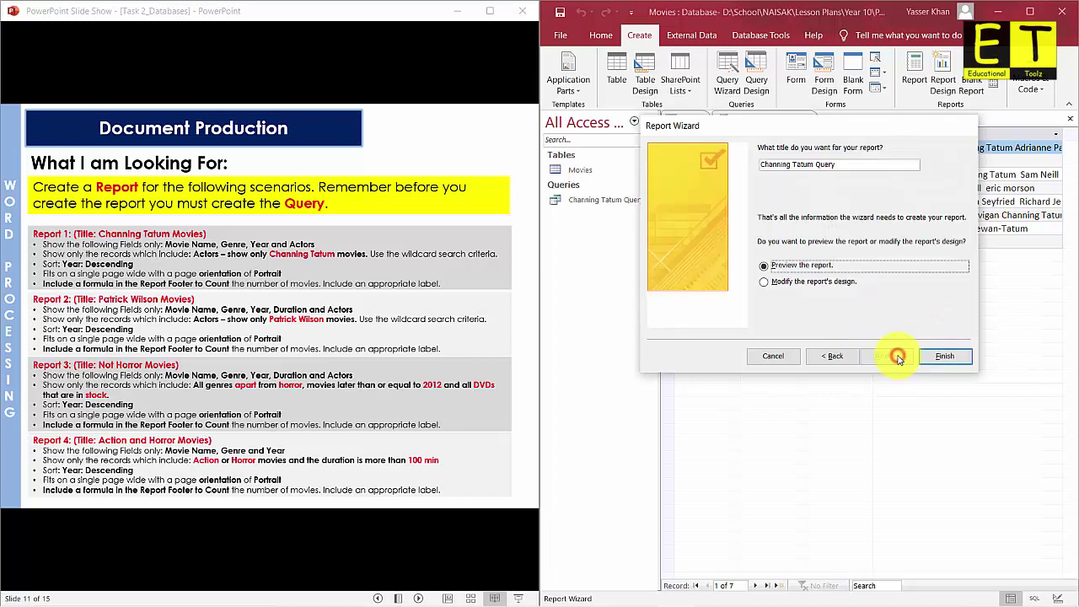
pyautogui.doubleClick(833, 164)
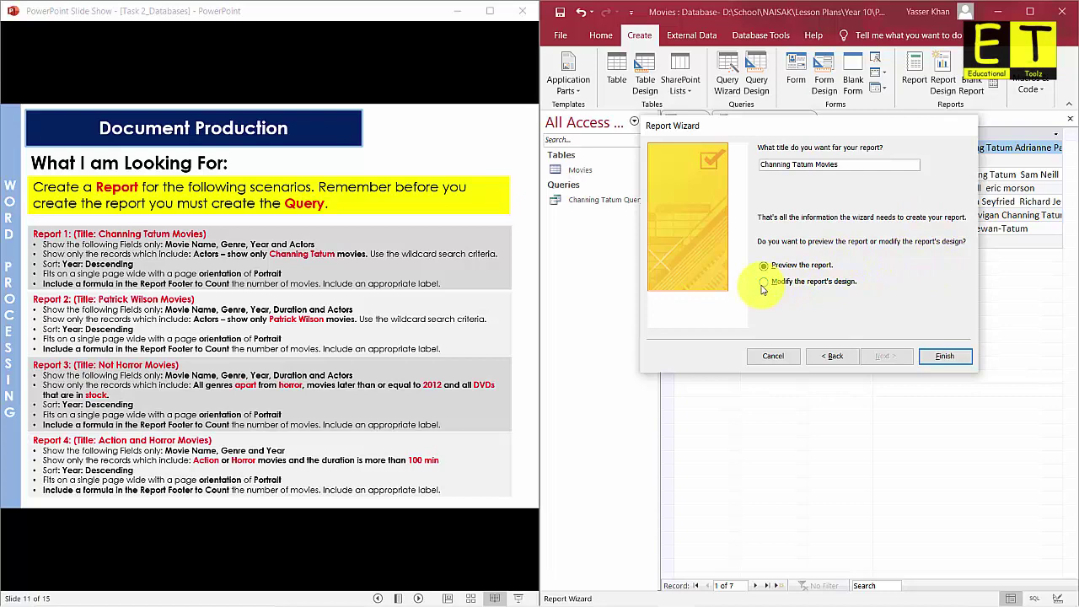
pyautogui.click(942, 357)
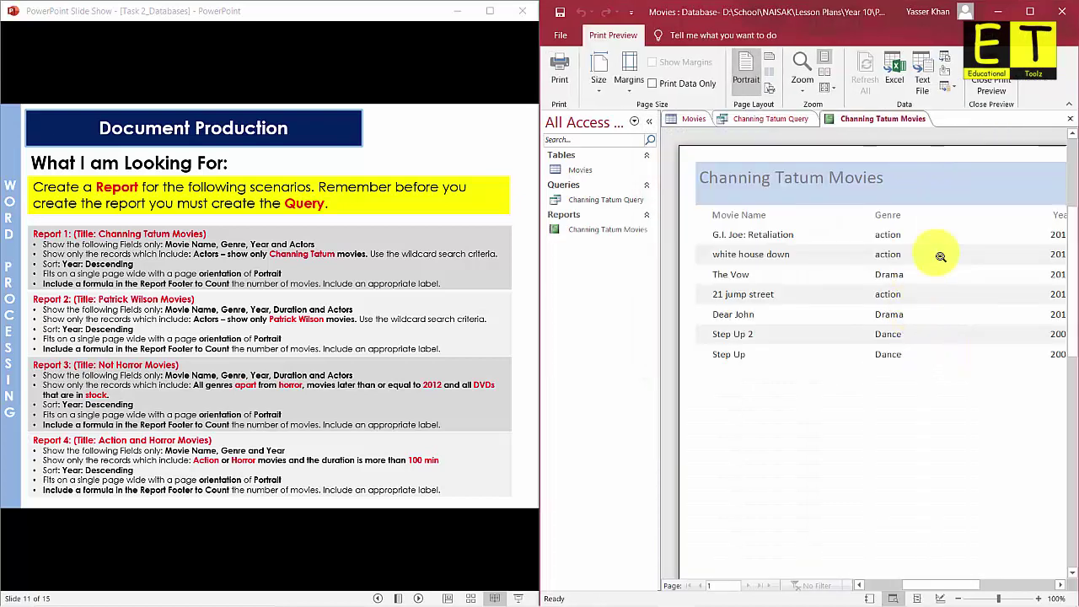
# Close the print preview of Channing Tatum Movies and show the report in Layout View in a maximized window.
pyautogui.click(1030, 12)
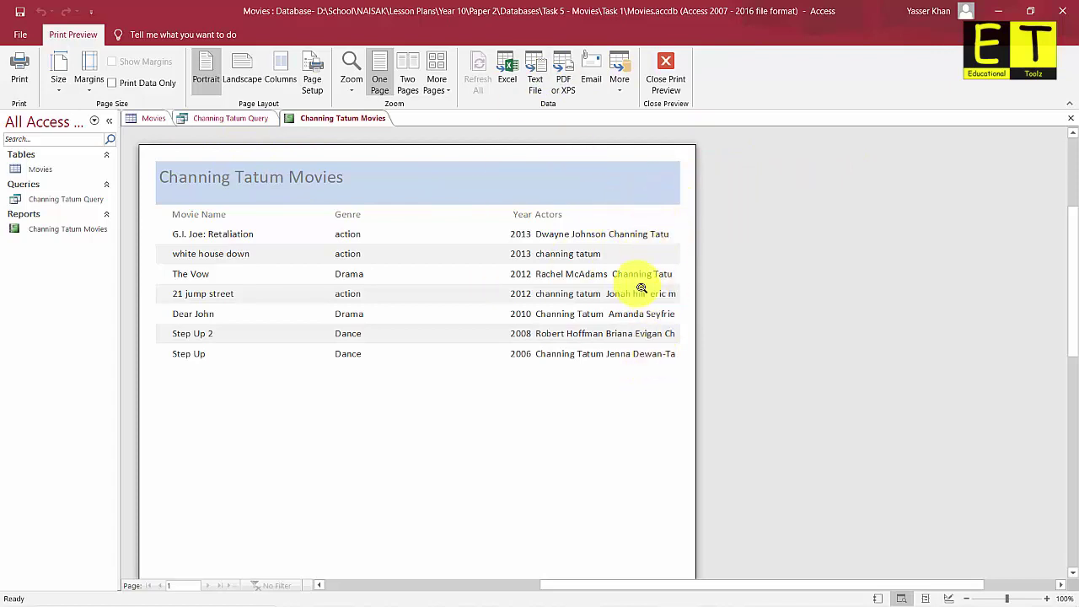
pyautogui.click(666, 76)
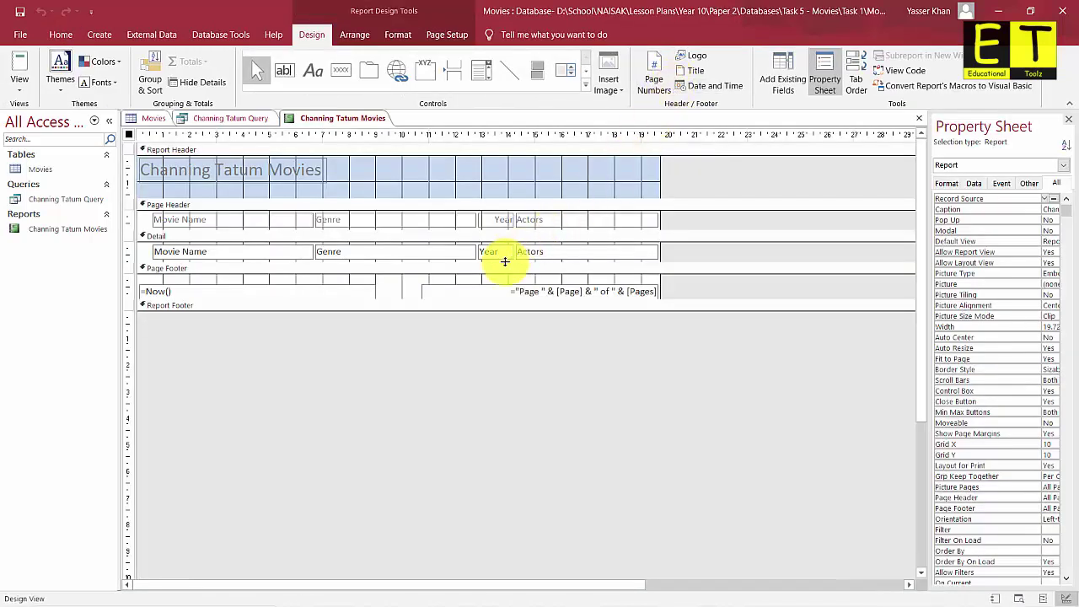
pyautogui.click(19, 84)
pyautogui.click(61, 172)
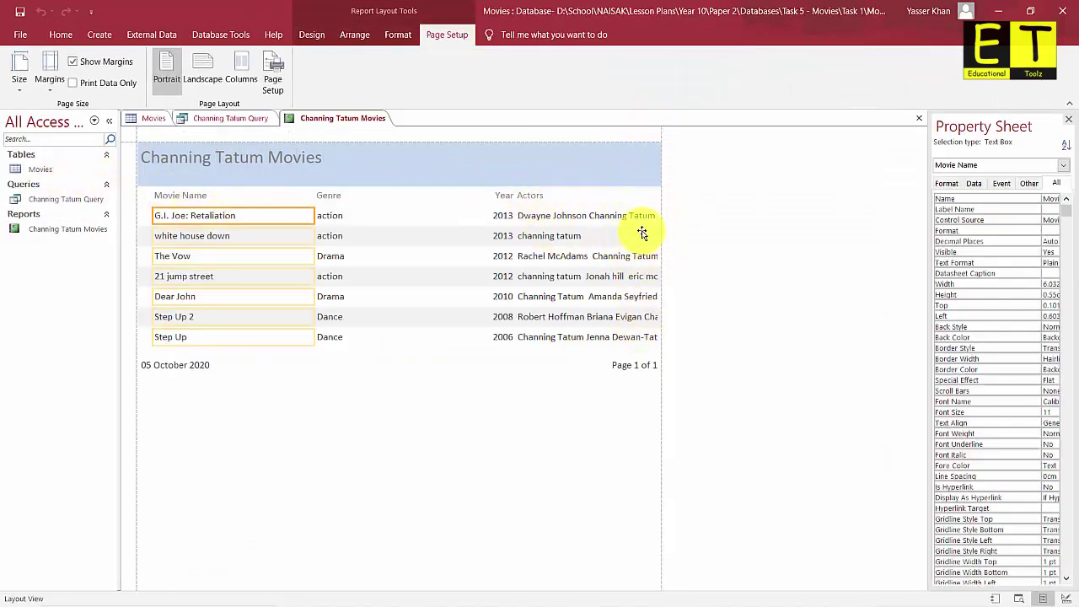
# Narrow the report's Genre column and shift the Year heading and values leftward beside it.
pyautogui.click(500, 215)
pyautogui.moveTo(477, 215); pyautogui.dragTo(357, 217)
pyautogui.moveTo(509, 195); pyautogui.dragTo(415, 197)
pyautogui.click(493, 181)
pyautogui.moveTo(478, 181); pyautogui.dragTo(382, 180)
pyautogui.moveTo(511, 179); pyautogui.dragTo(413, 184)
# Extend the Actors column leftward beside Year and trim its right edge so it is about 8.1 cm wide.
pyautogui.click(525, 182)
pyautogui.moveTo(515, 179); pyautogui.dragTo(423, 180)
pyautogui.click(517, 198)
pyautogui.moveTo(516, 197); pyautogui.dragTo(427, 193)
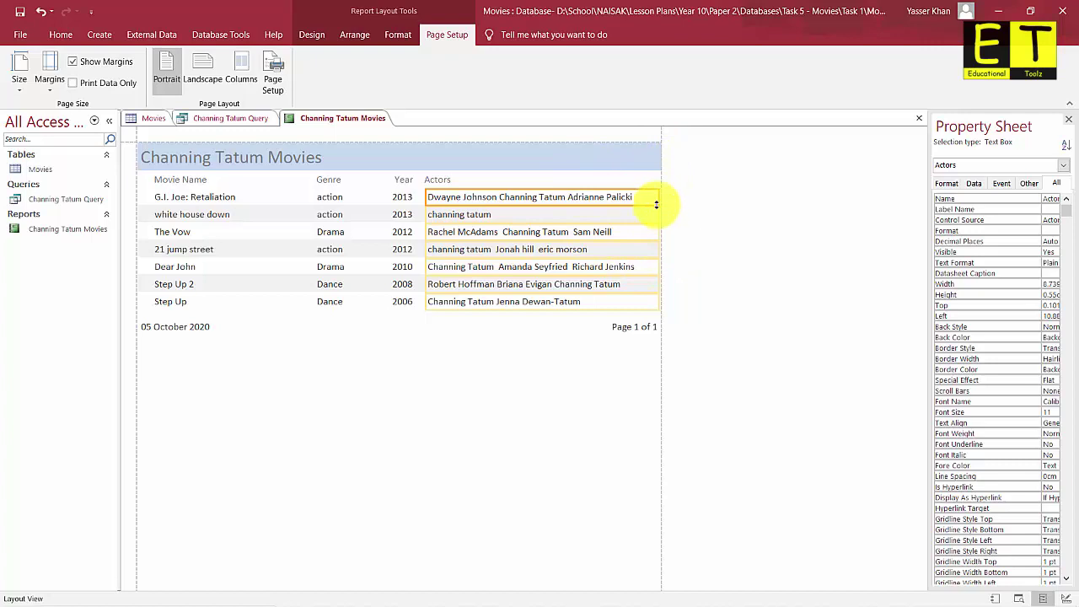
pyautogui.moveTo(658, 201); pyautogui.dragTo(644, 203)
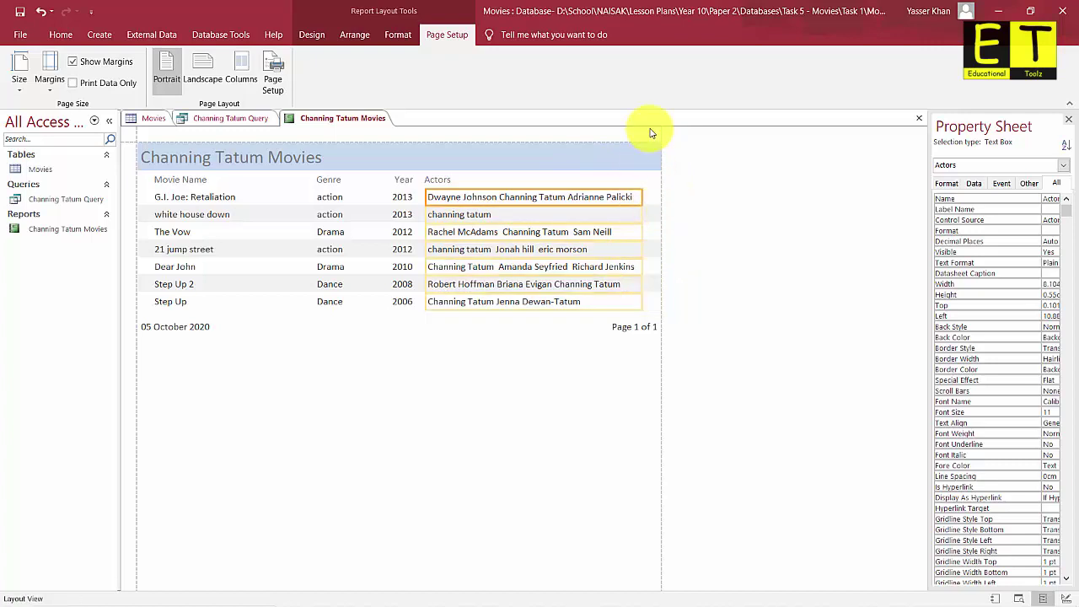
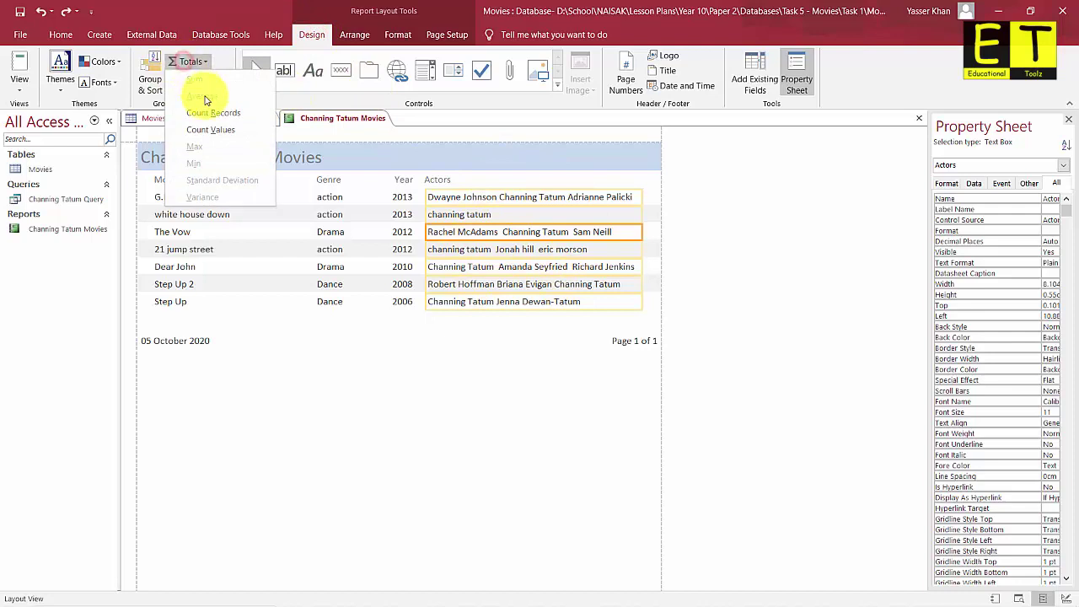
# Add a Count Records total beneath the Actors column and open the report in Design View.
pyautogui.click(247, 118)
pyautogui.click(637, 317)
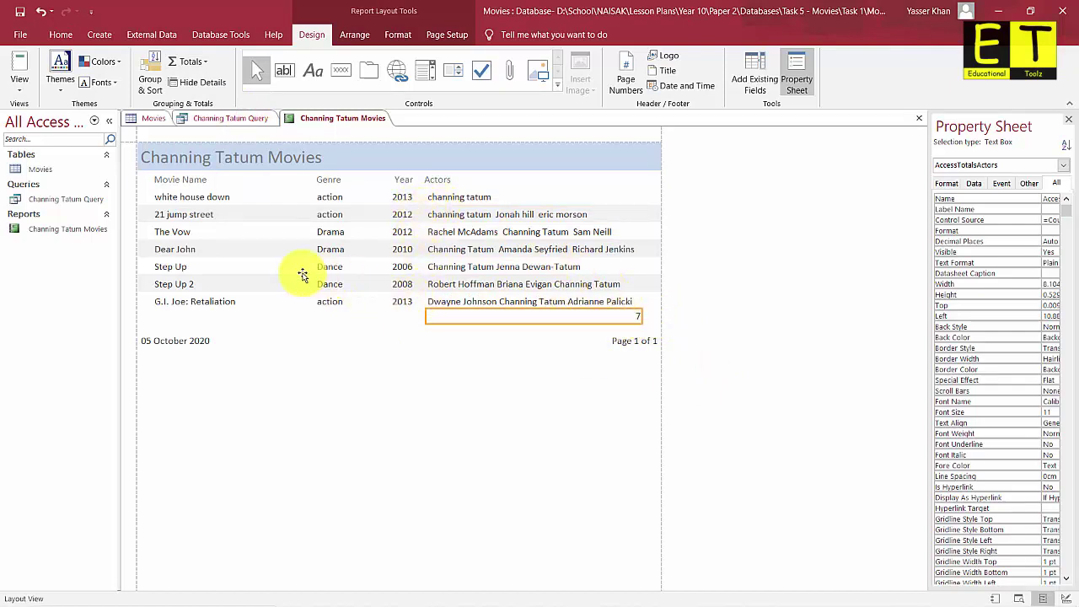
pyautogui.click(18, 84)
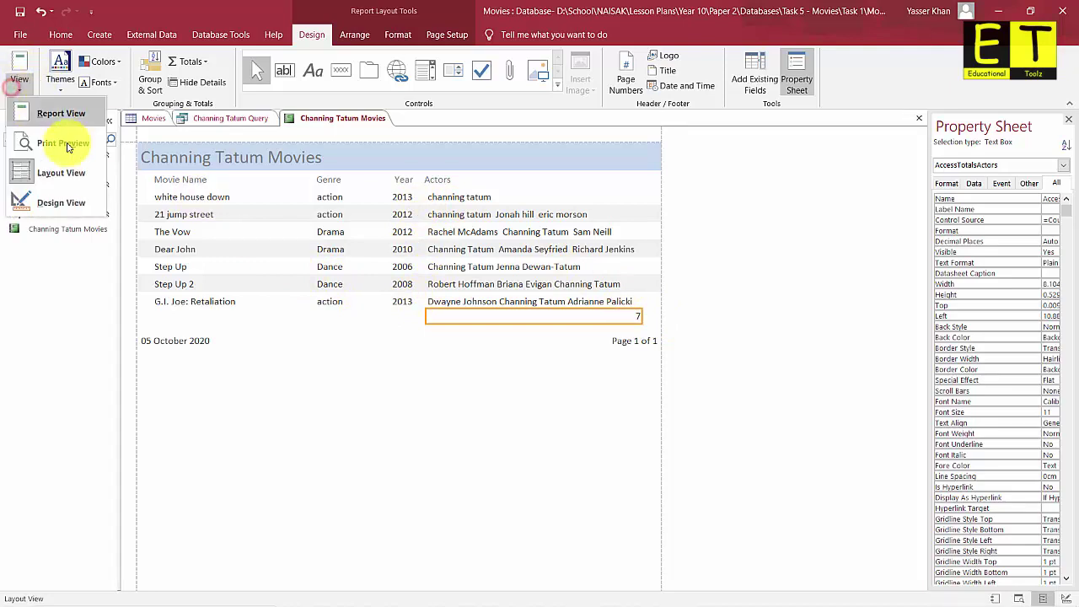
pyautogui.click(72, 212)
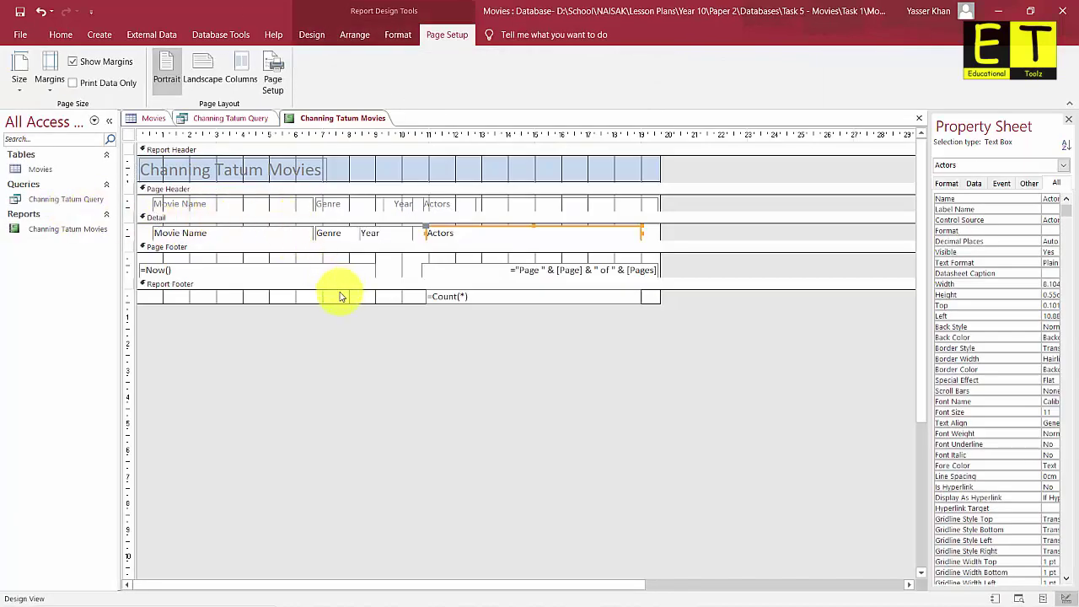
# Insert a Total Records label before the count formula in the Report Footer and leave Design View.
pyautogui.click(312, 36)
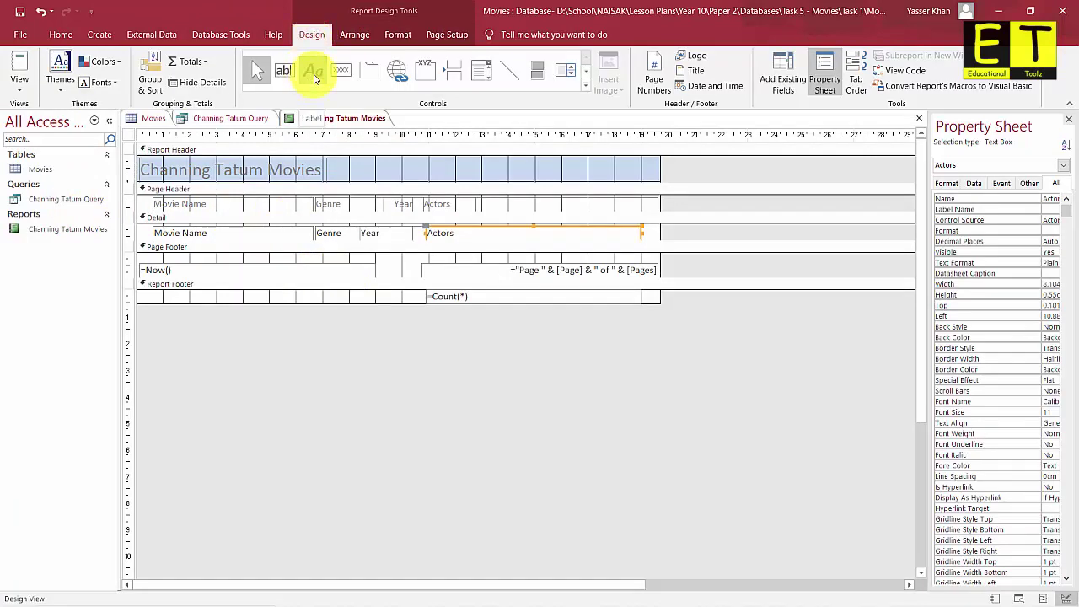
pyautogui.click(314, 76)
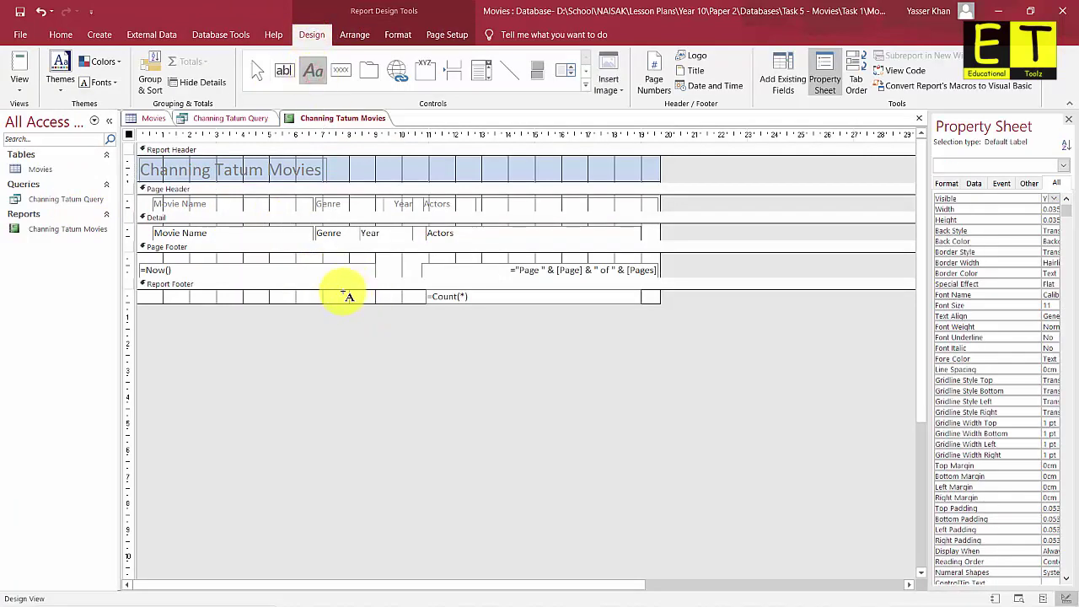
pyautogui.moveTo(344, 290); pyautogui.dragTo(405, 302)
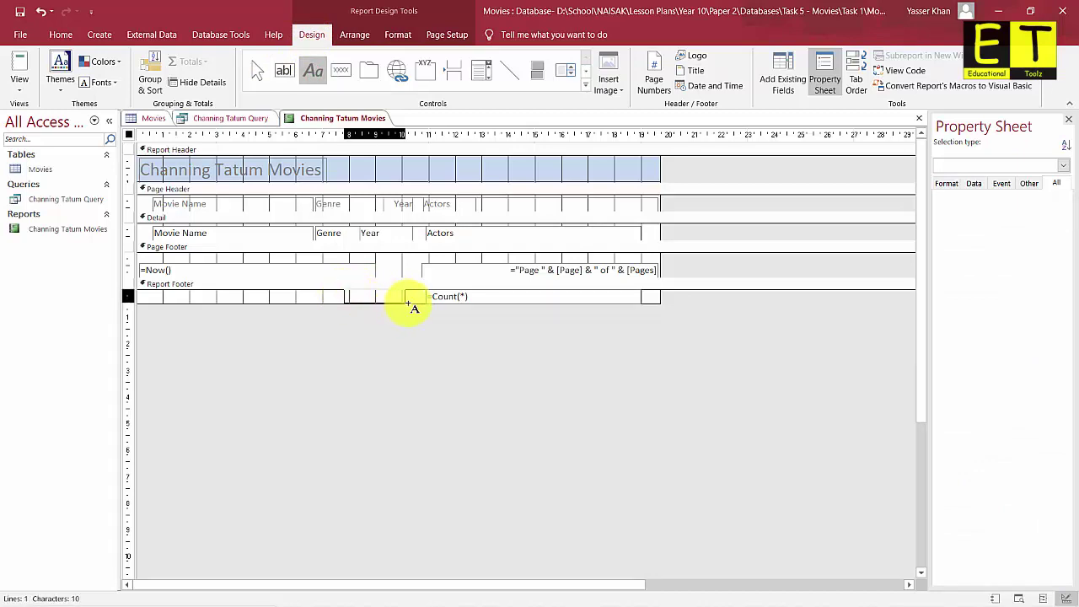
pyautogui.press('Escape')
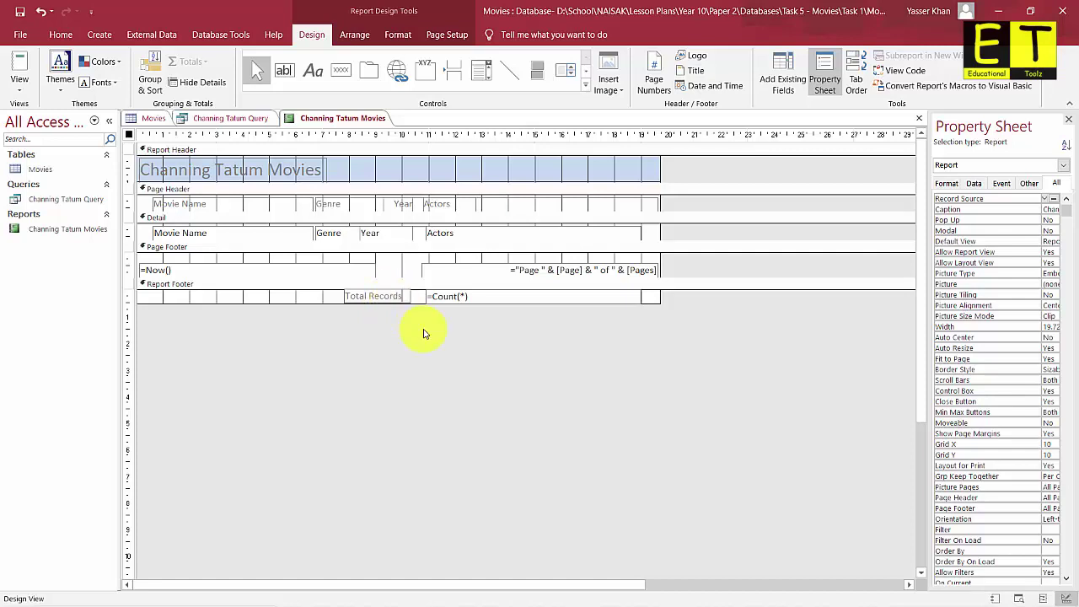
pyautogui.click(15, 56)
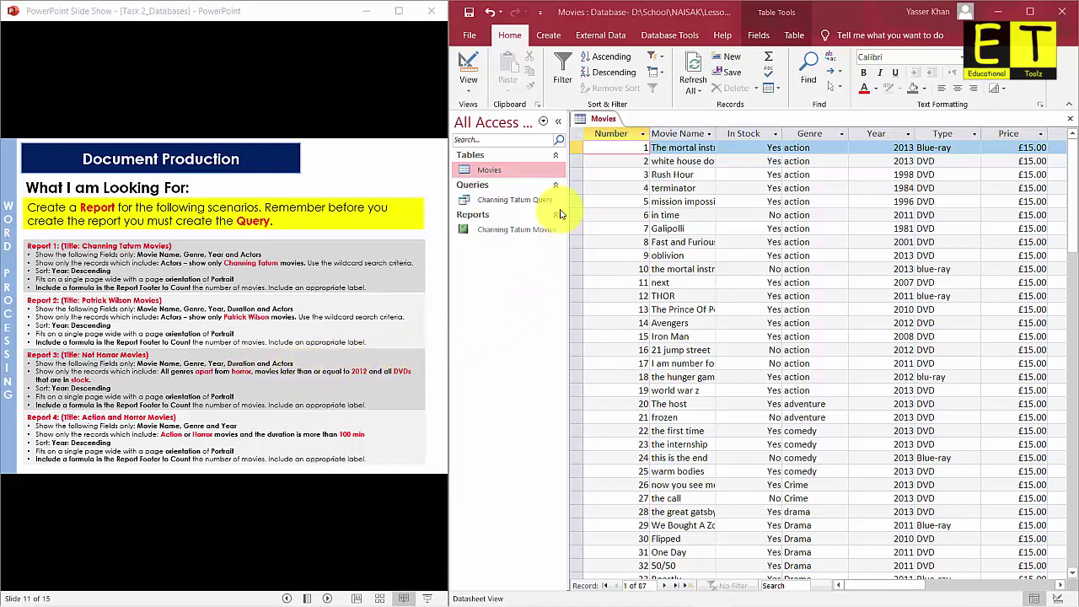
# Start a Simple Query Wizard query on the Movies table with the fields Movie Name, Genre, Year, Duration(Min) and Actors.
pyautogui.click(550, 35)
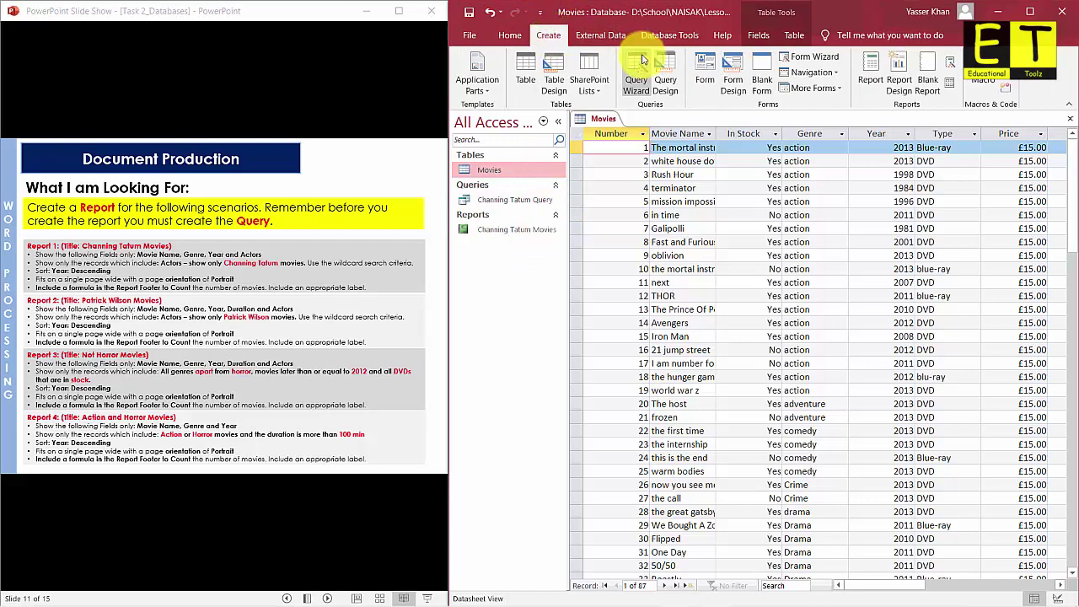
pyautogui.click(640, 67)
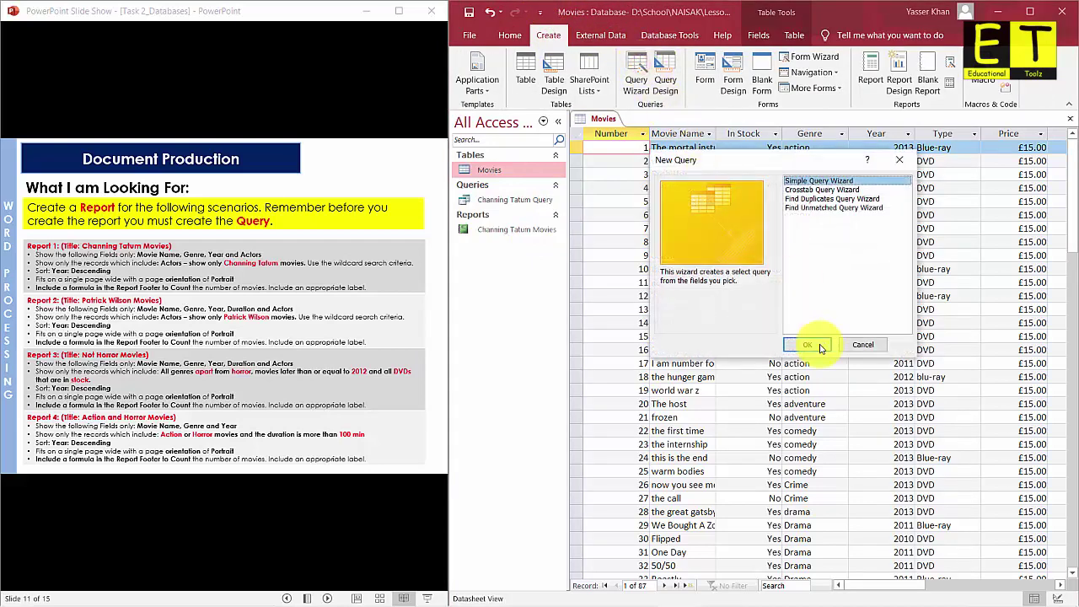
pyautogui.click(815, 345)
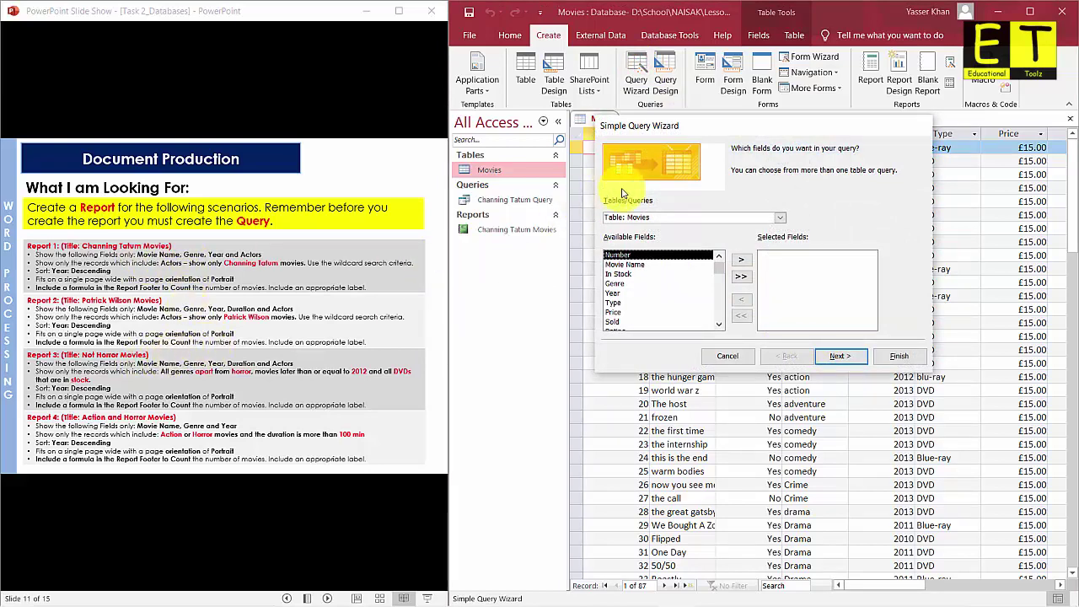
pyautogui.click(628, 266)
pyautogui.doubleClick(628, 267)
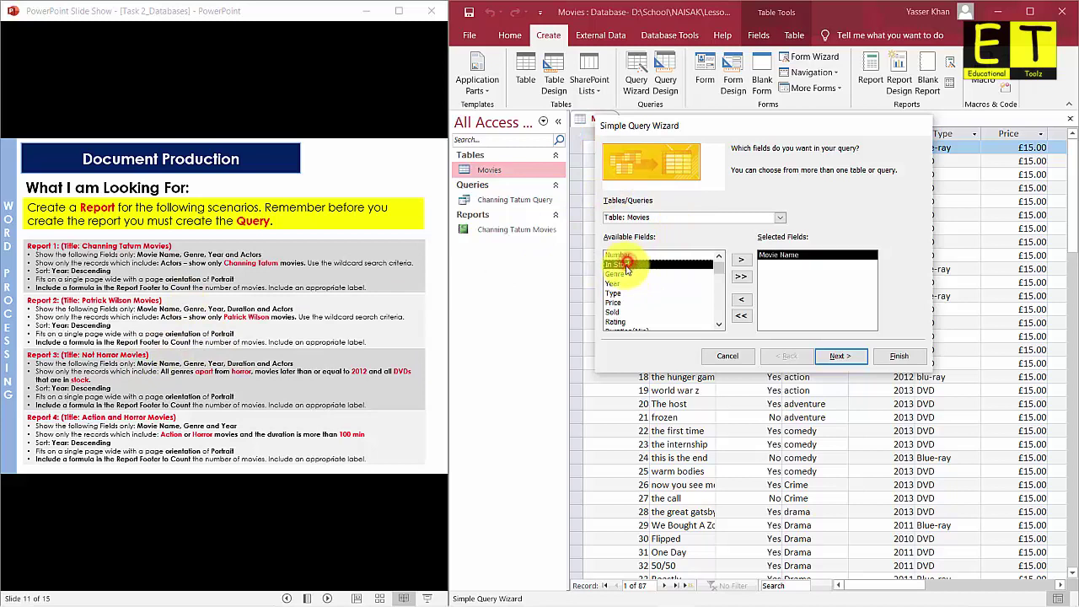
pyautogui.doubleClick(621, 275)
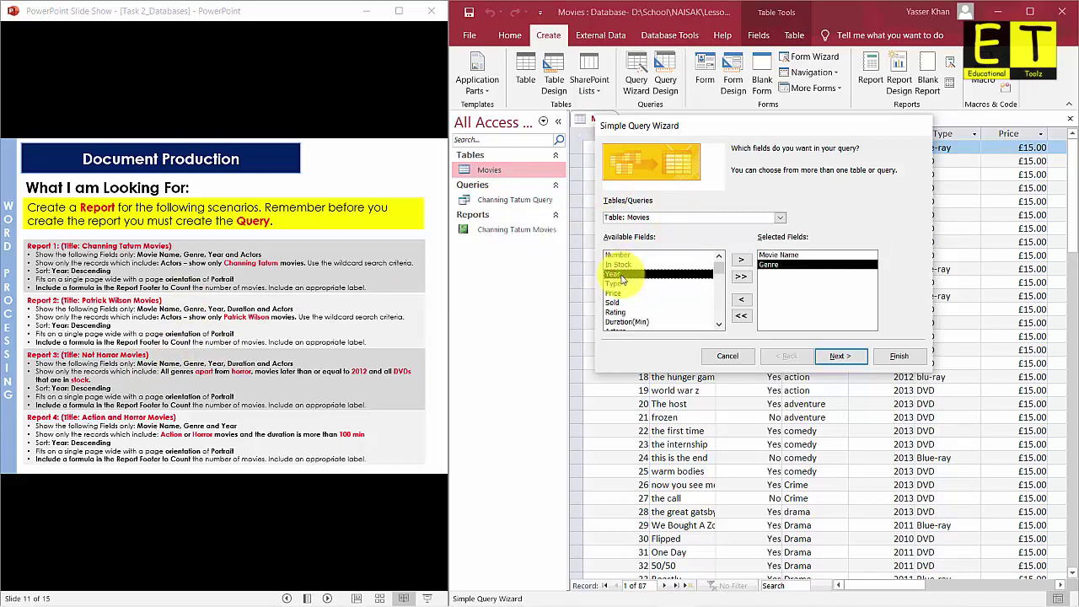
pyautogui.click(614, 278)
pyautogui.doubleClick(614, 277)
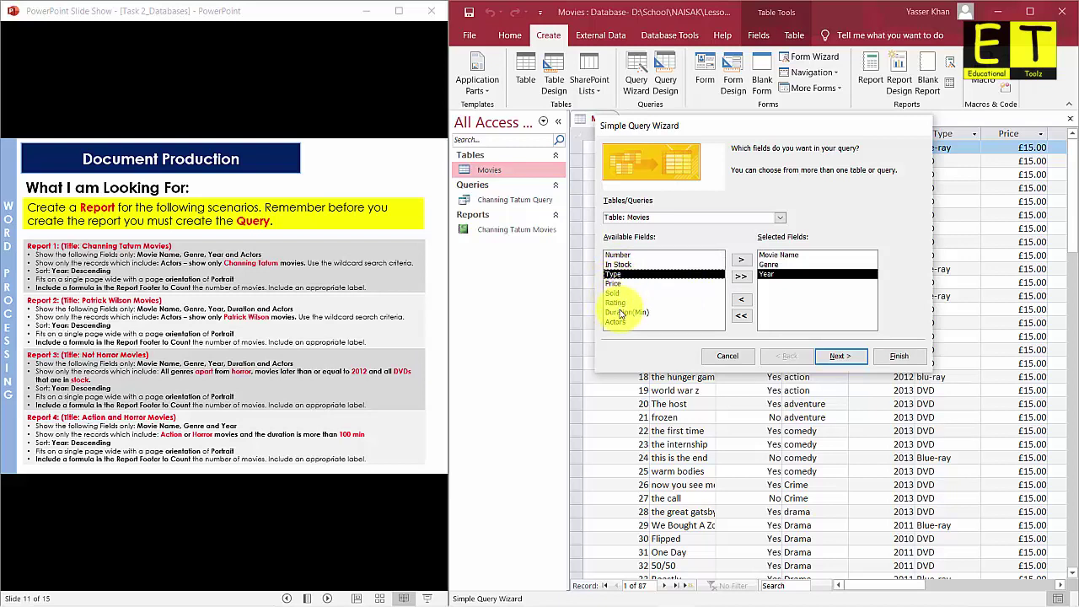
pyautogui.doubleClick(623, 312)
pyautogui.doubleClick(621, 310)
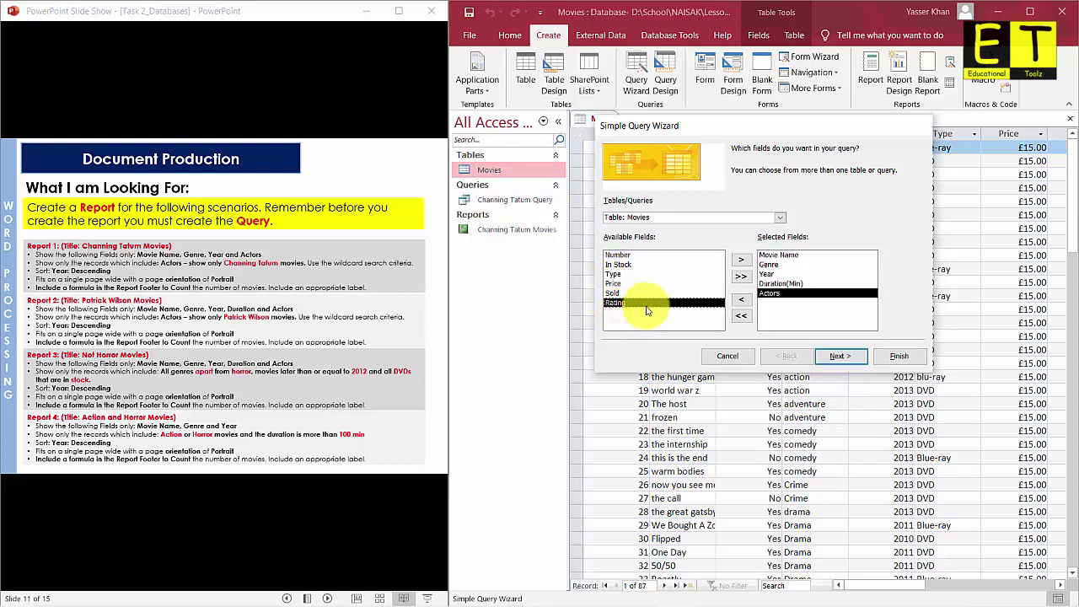
# Title the query Not Horror Movies Query and finish the wizard with the option to modify the query design.
pyautogui.click(854, 362)
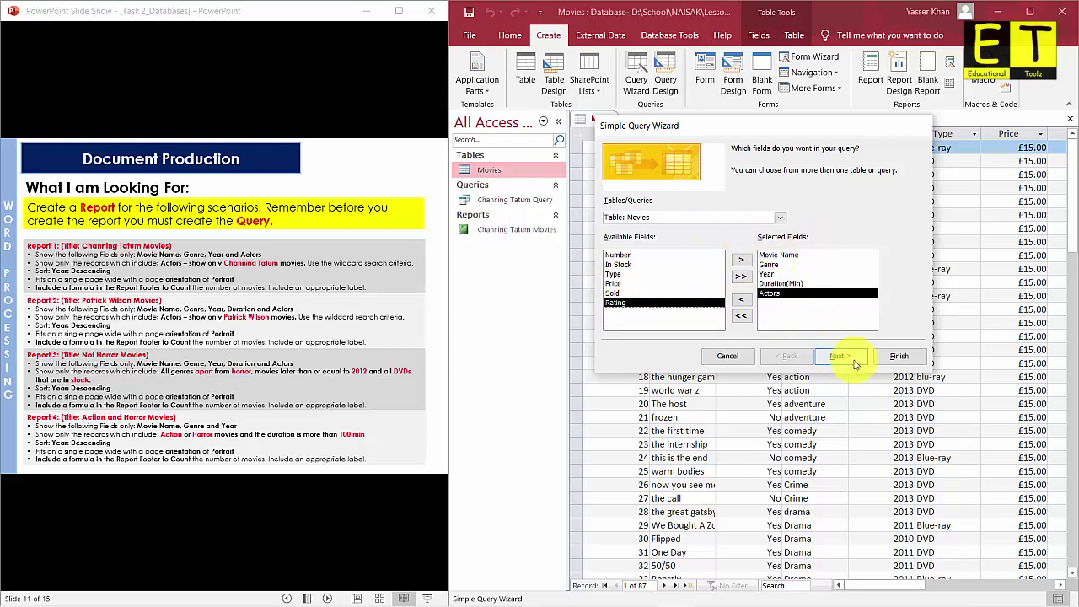
pyautogui.click(853, 360)
pyautogui.click(847, 356)
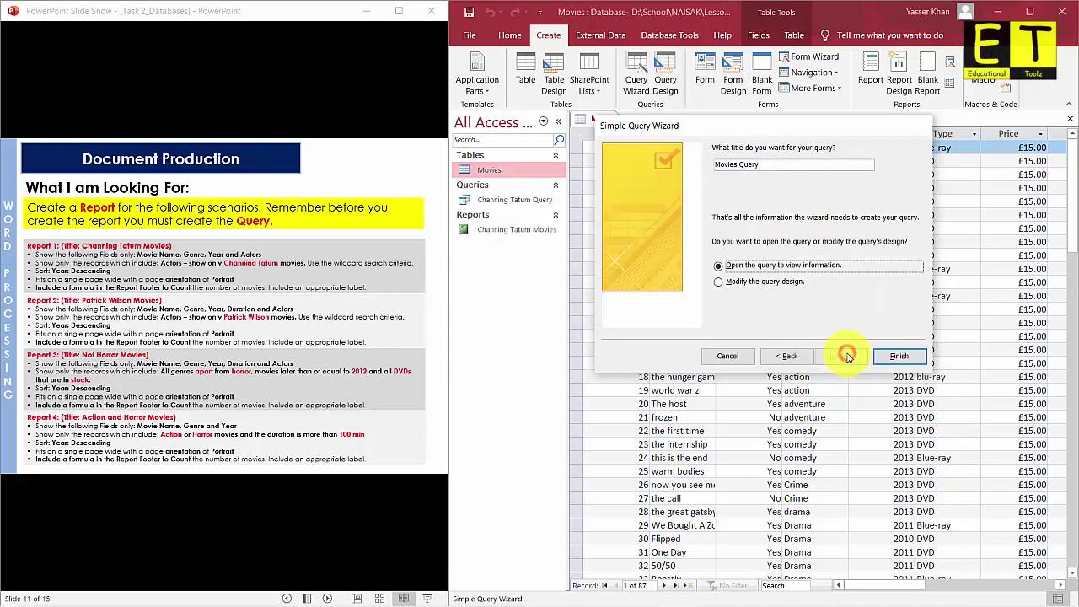
pyautogui.moveTo(777, 165); pyautogui.dragTo(716, 165)
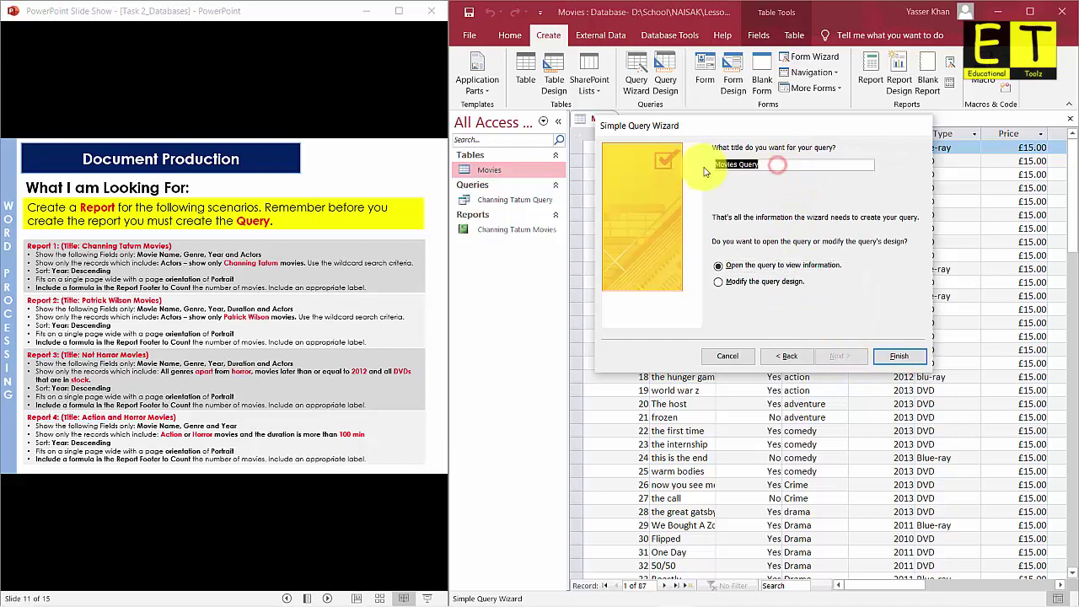
pyautogui.doubleClick(725, 165)
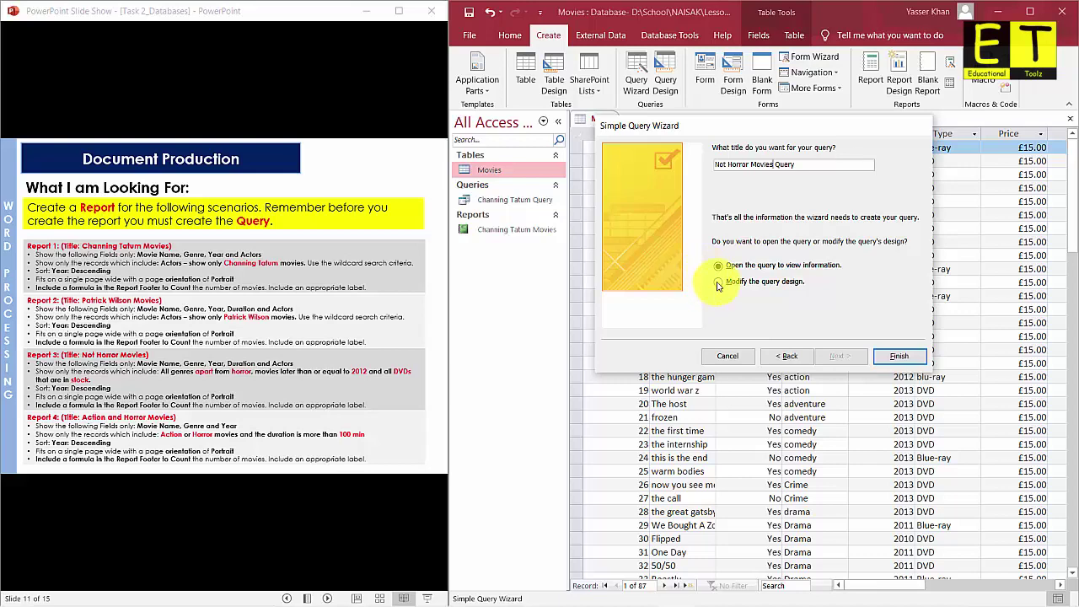
pyautogui.click(719, 284)
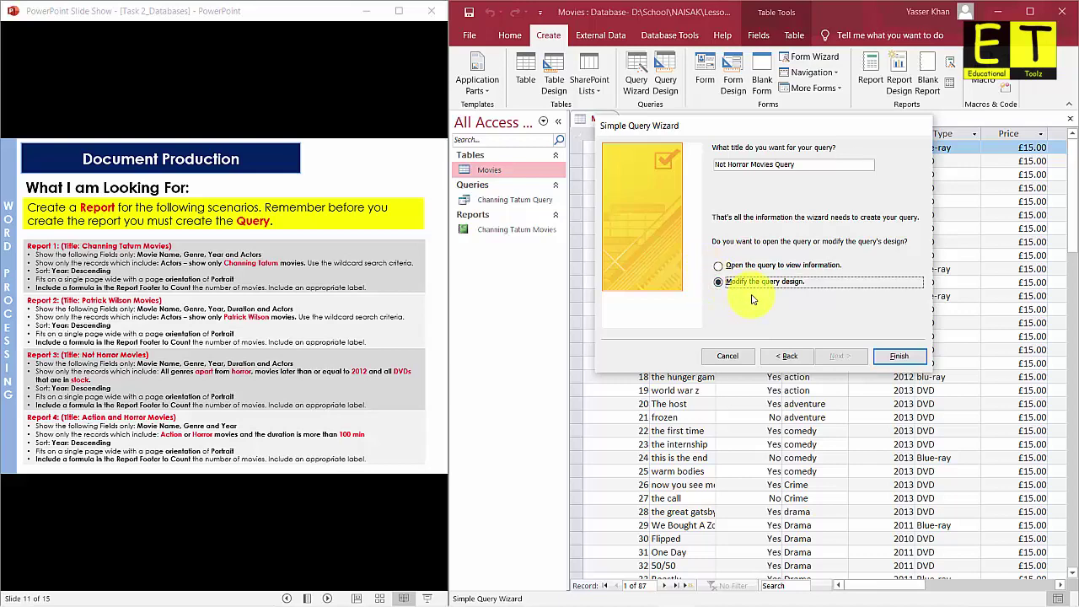
pyautogui.click(899, 355)
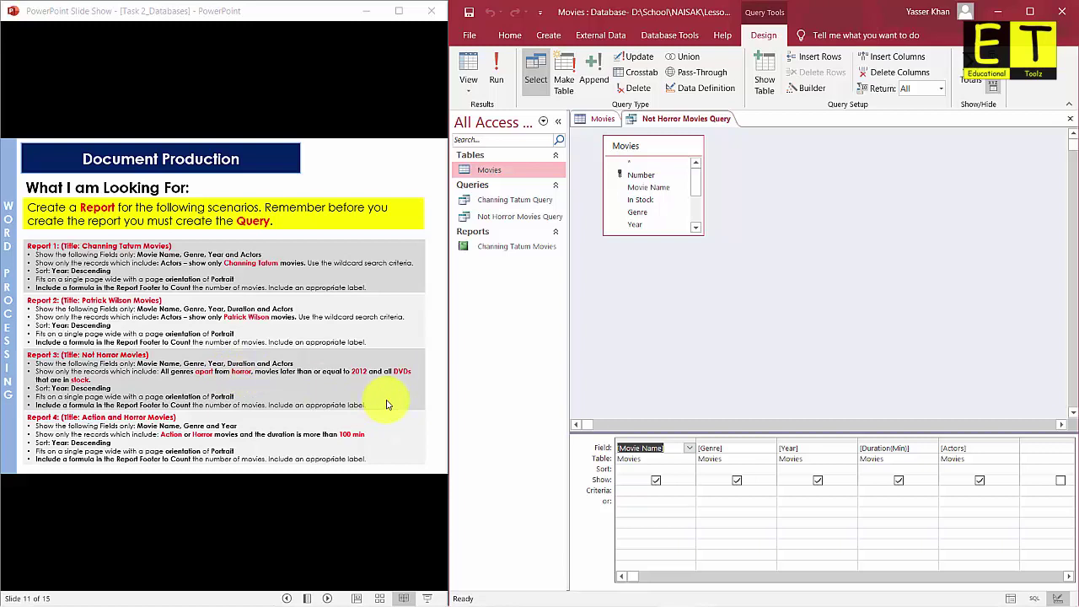
# Set the Genre criteria to Not "horrors", run the query and check the genres listed in the results.
pyautogui.click(704, 490)
pyautogui.write('not horror')
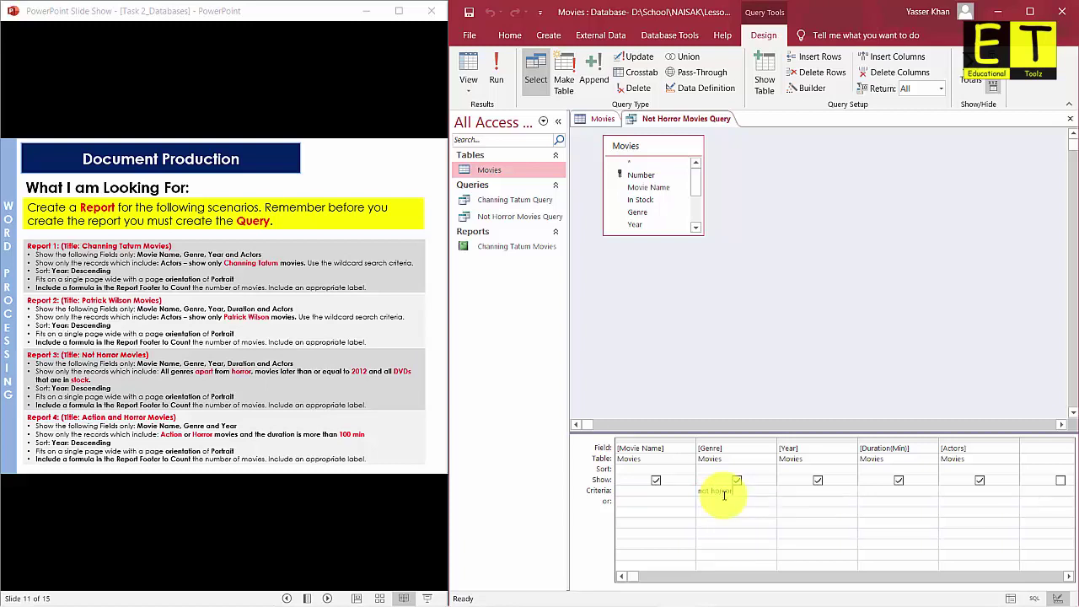
pyautogui.click(784, 491)
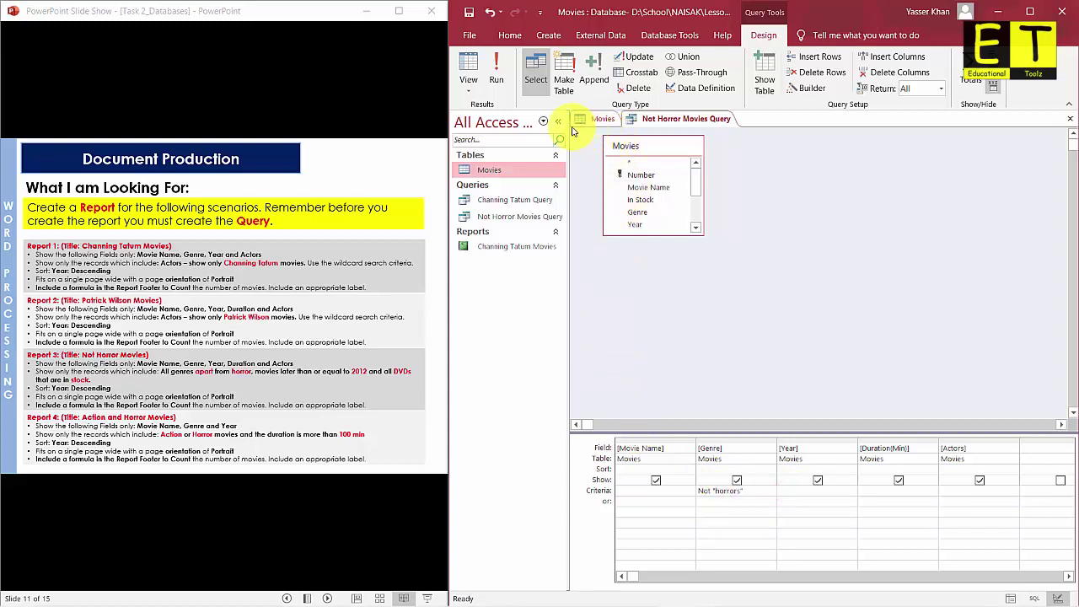
pyautogui.click(498, 78)
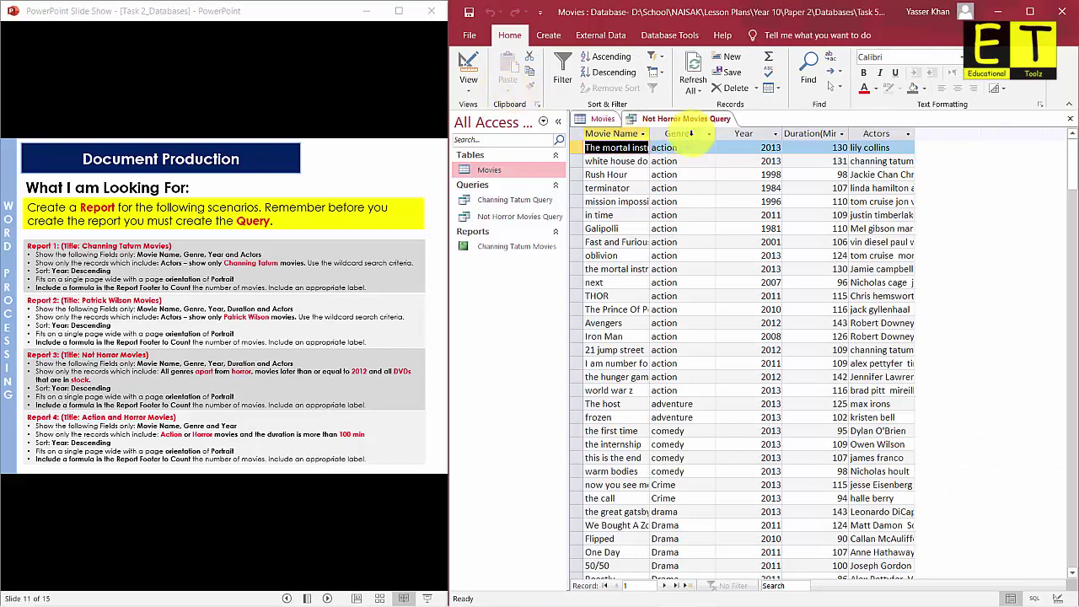
pyautogui.click(676, 134)
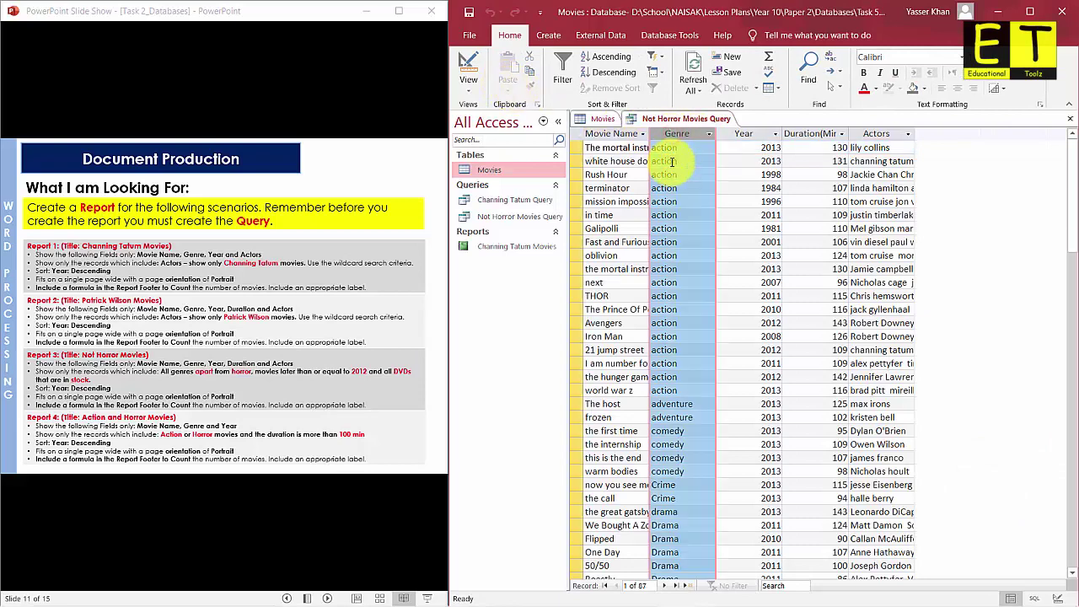
pyautogui.scroll(-4, 679, 211)
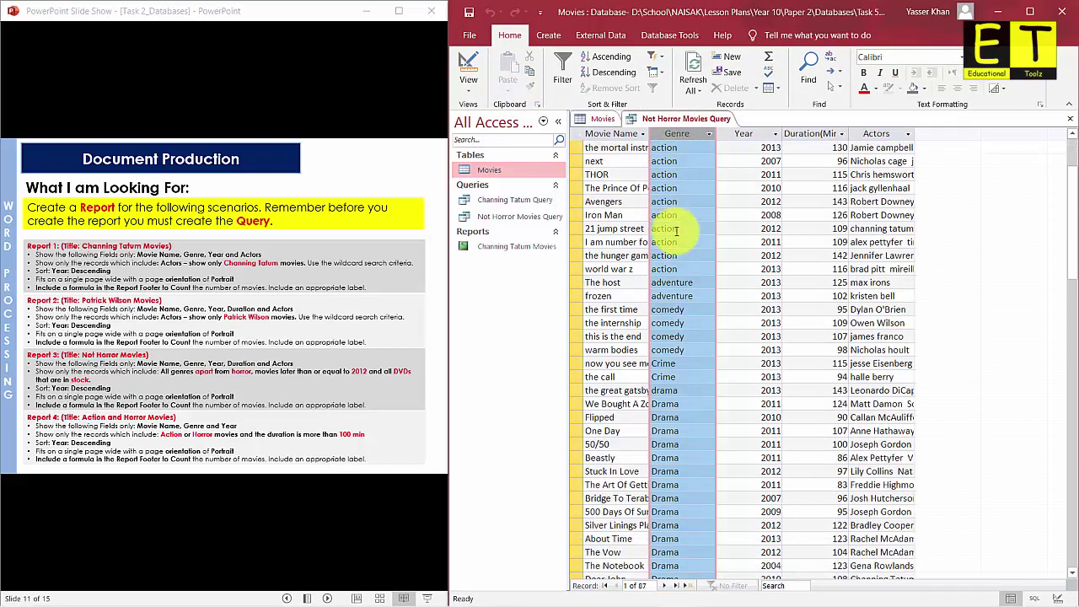
pyautogui.scroll(-9, 683, 278)
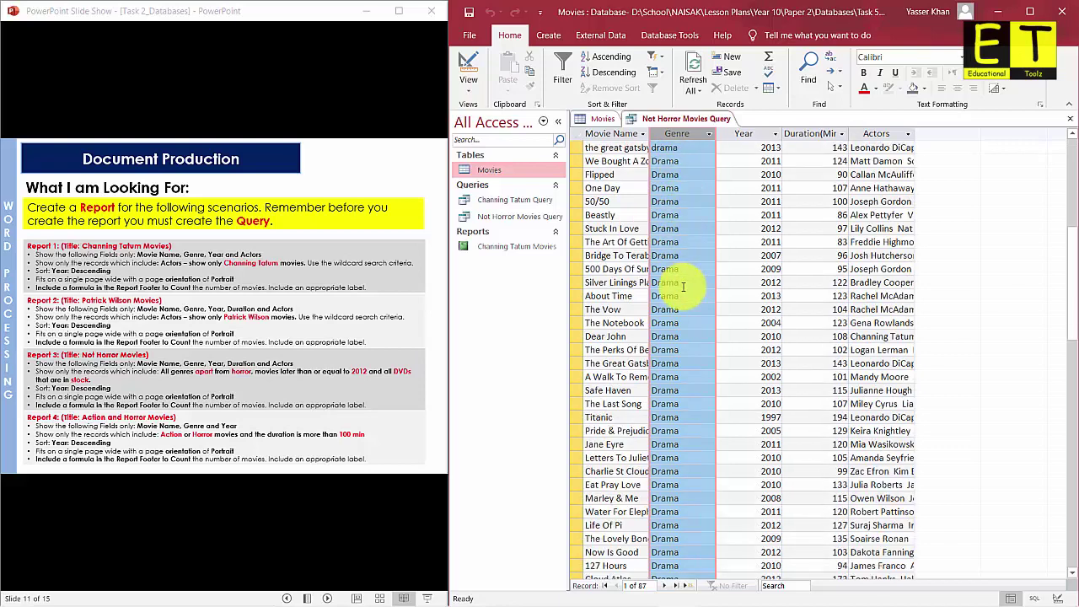
pyautogui.scroll(-8, 683, 287)
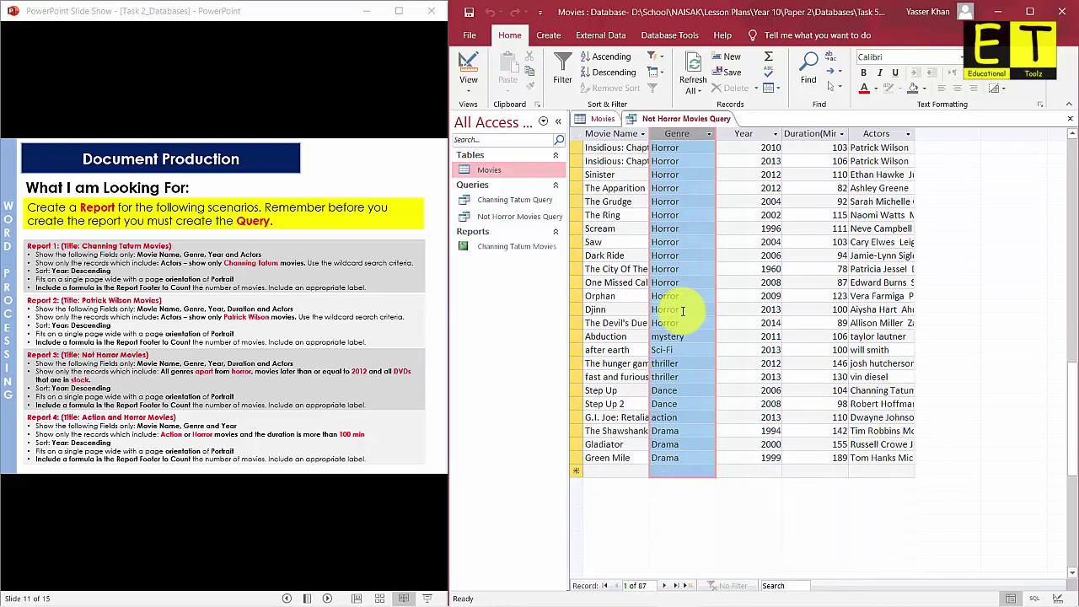
pyautogui.scroll(20, 679, 314)
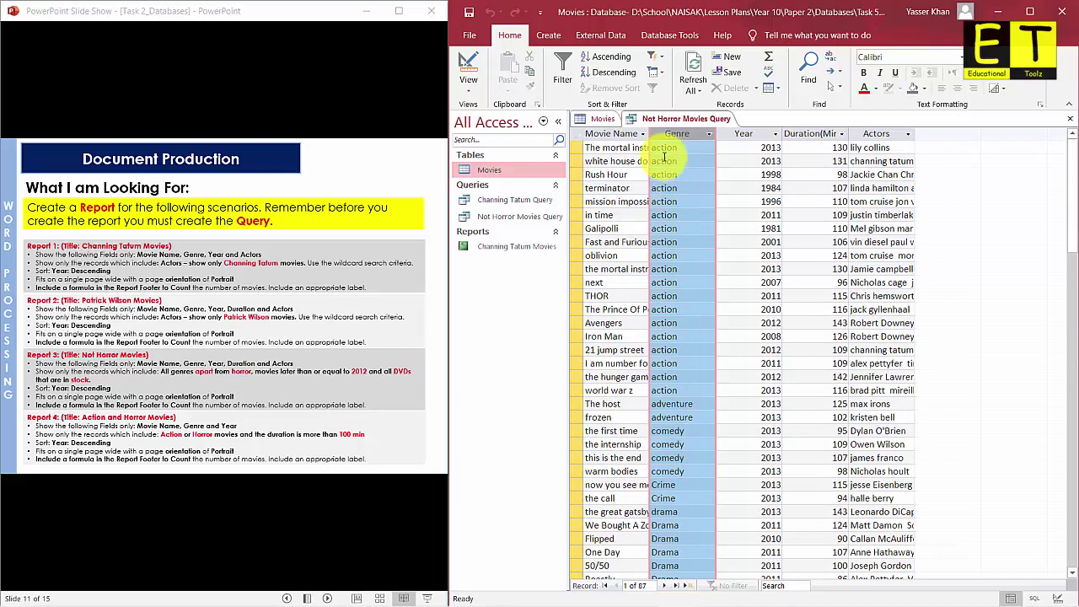
# Set the Year criteria to >=2012 in the query design, run the query and check the years in the results.
pyautogui.click(471, 85)
pyautogui.click(521, 174)
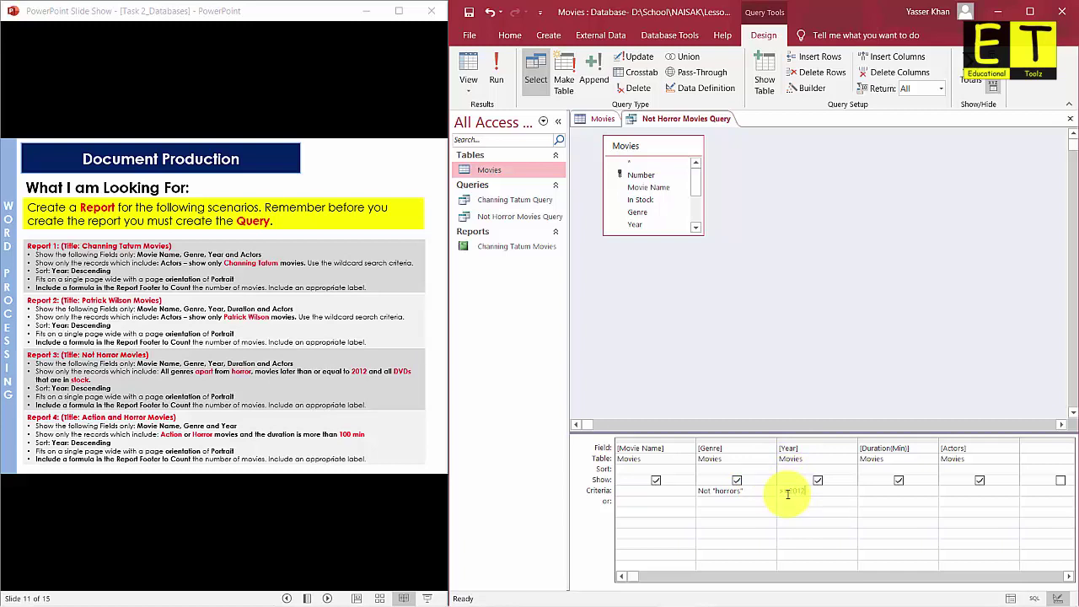
pyautogui.click(496, 77)
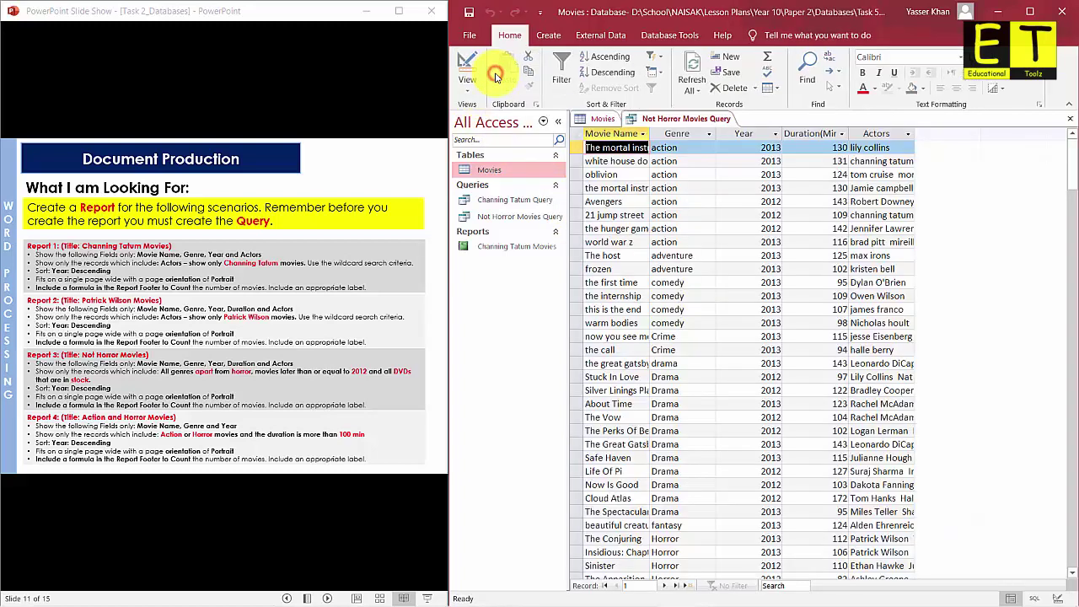
pyautogui.click(740, 133)
pyautogui.scroll(-1, 749, 169)
pyautogui.scroll(-3, 749, 169)
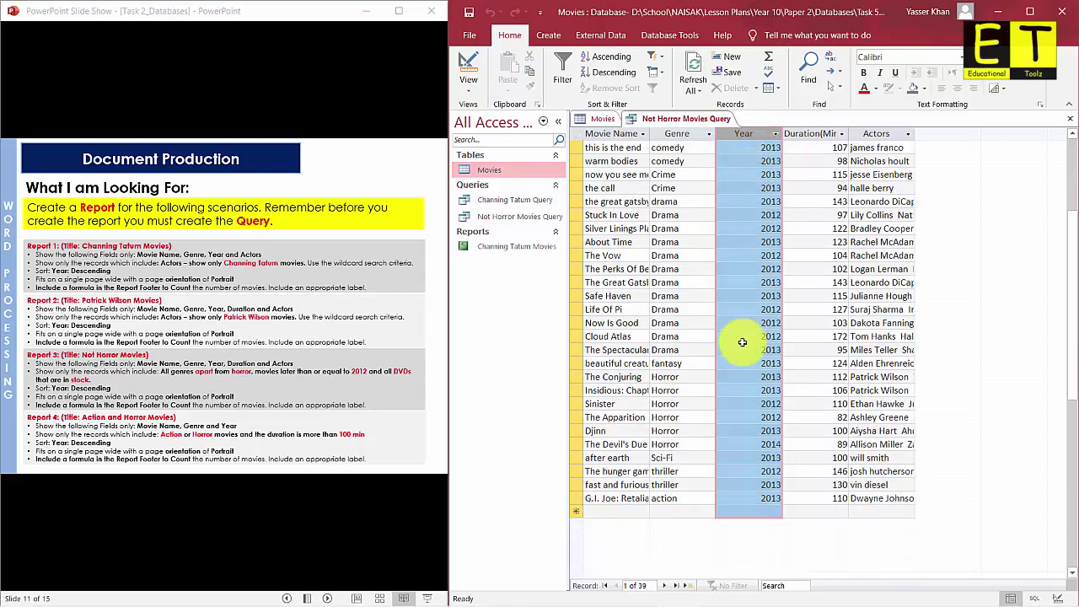
pyautogui.scroll(4, 756, 377)
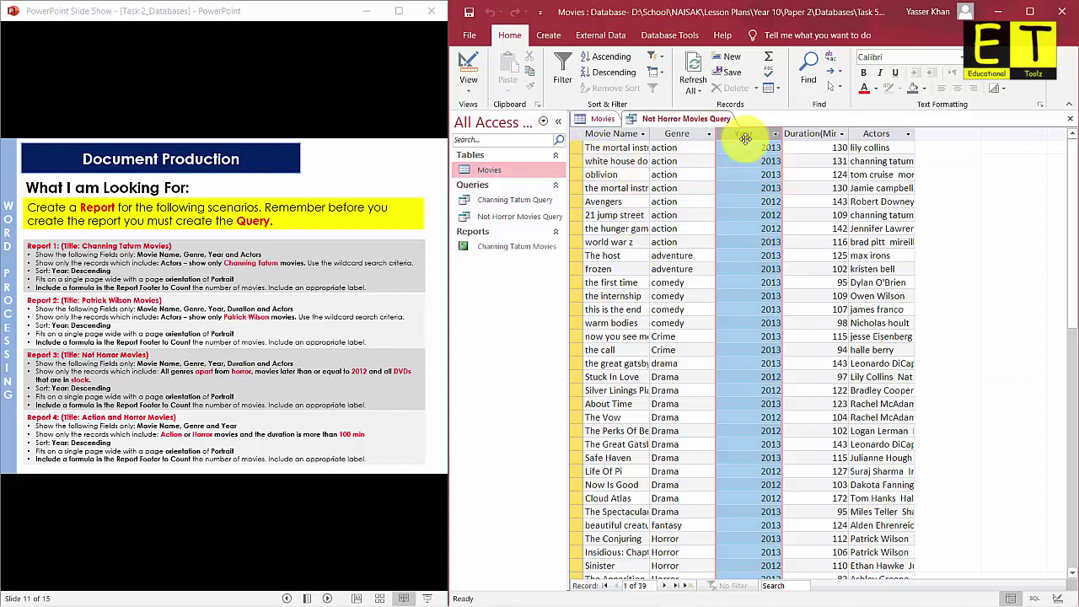
# Return to Design View, enlarge the Movies field list, add the Type field to the query grid and collapse the Navigation Pane.
pyautogui.click(475, 87)
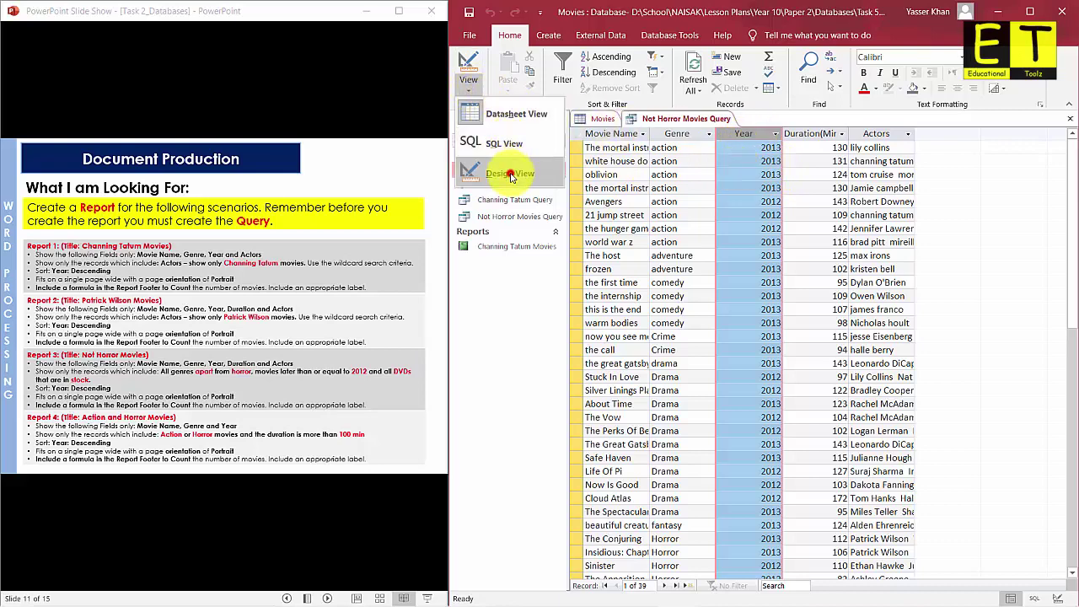
pyautogui.click(510, 174)
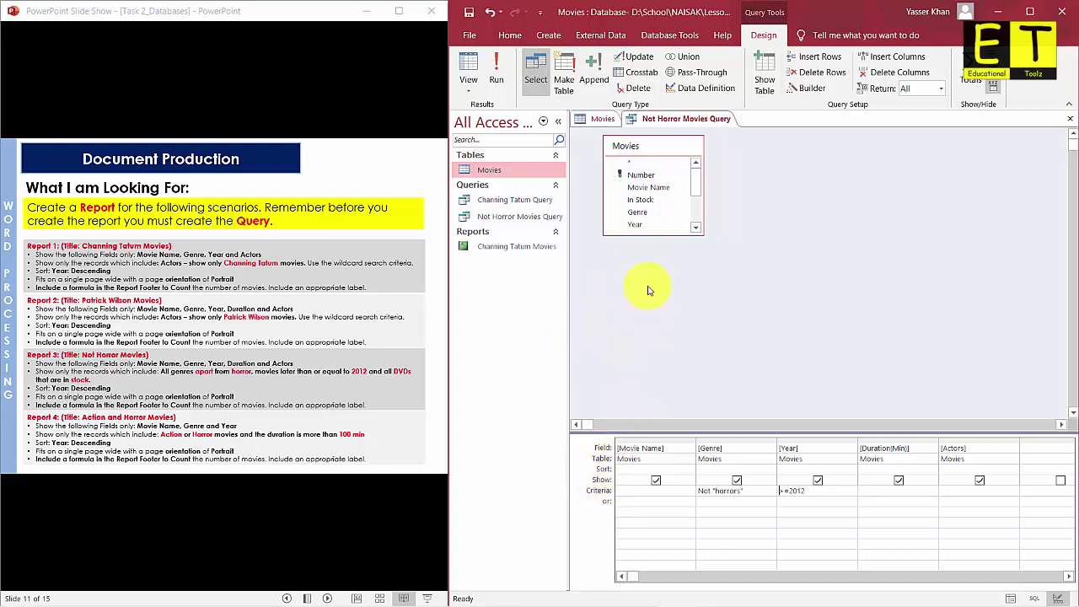
pyautogui.scroll(-2, 651, 220)
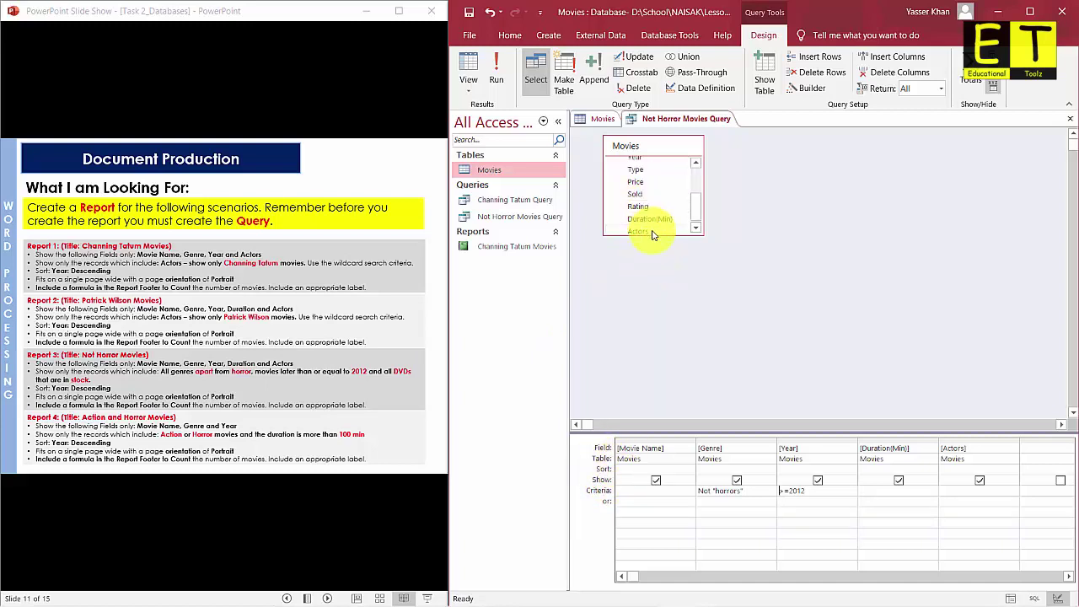
pyautogui.moveTo(653, 234); pyautogui.dragTo(650, 317)
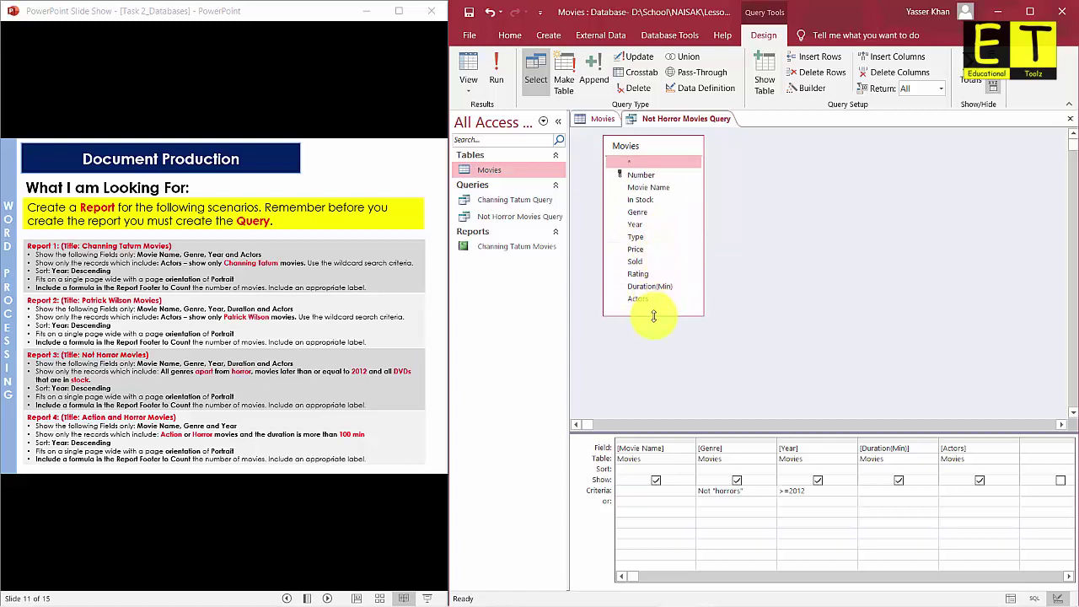
pyautogui.click(643, 239)
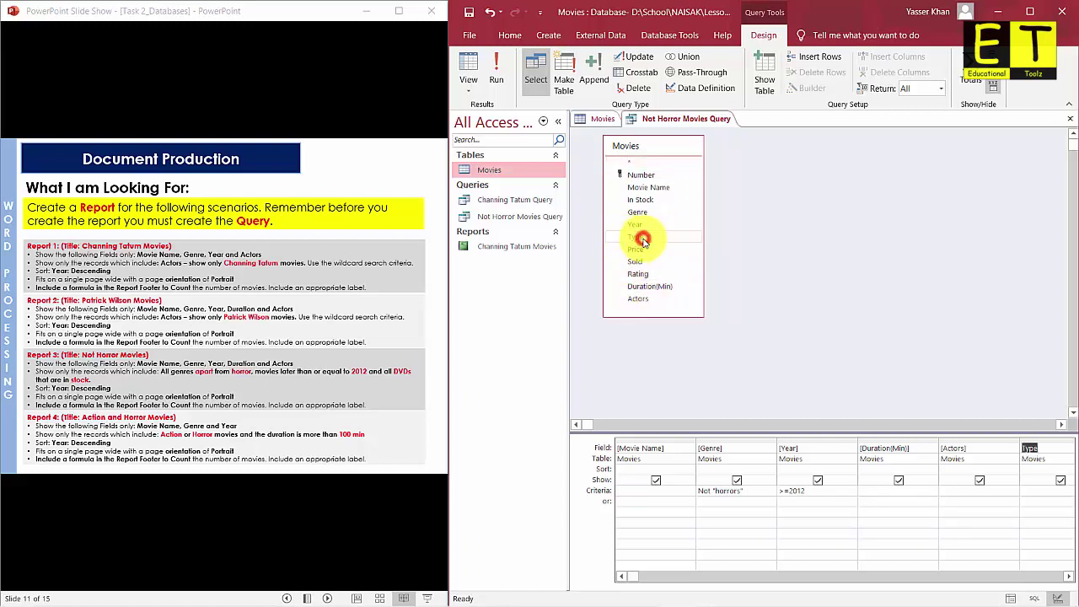
pyautogui.click(559, 122)
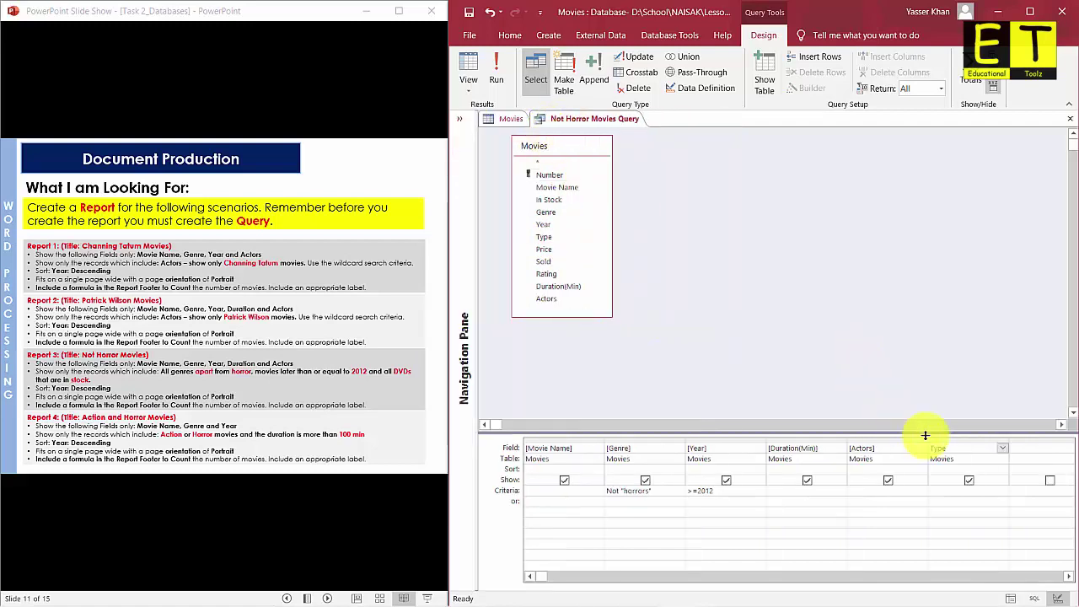
# Set the Type criteria to DVD, run the query and check the Type column in the results.
pyautogui.click(948, 492)
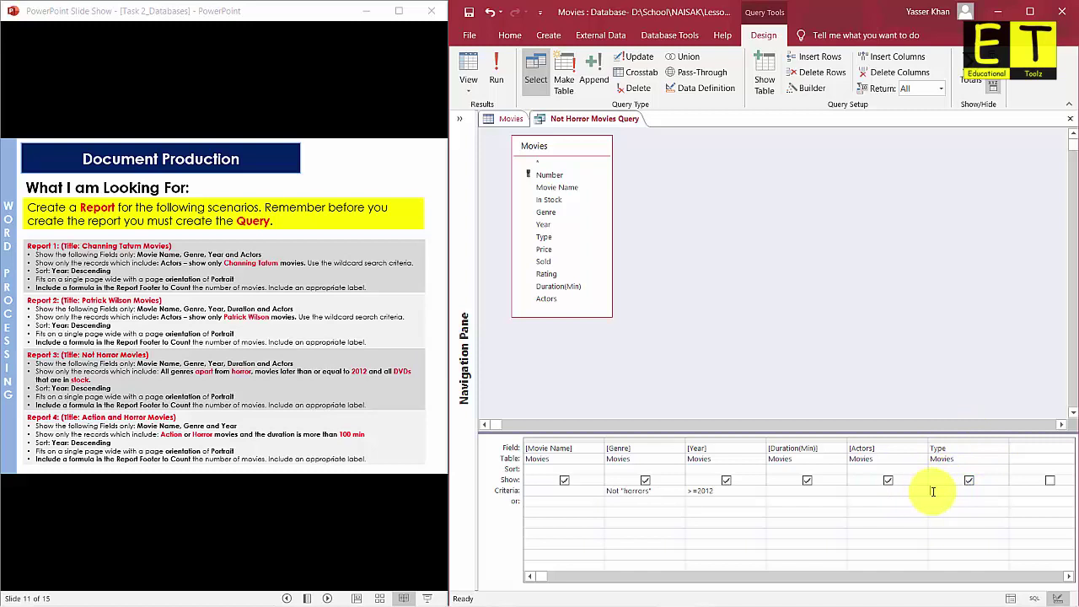
pyautogui.write('DVD')
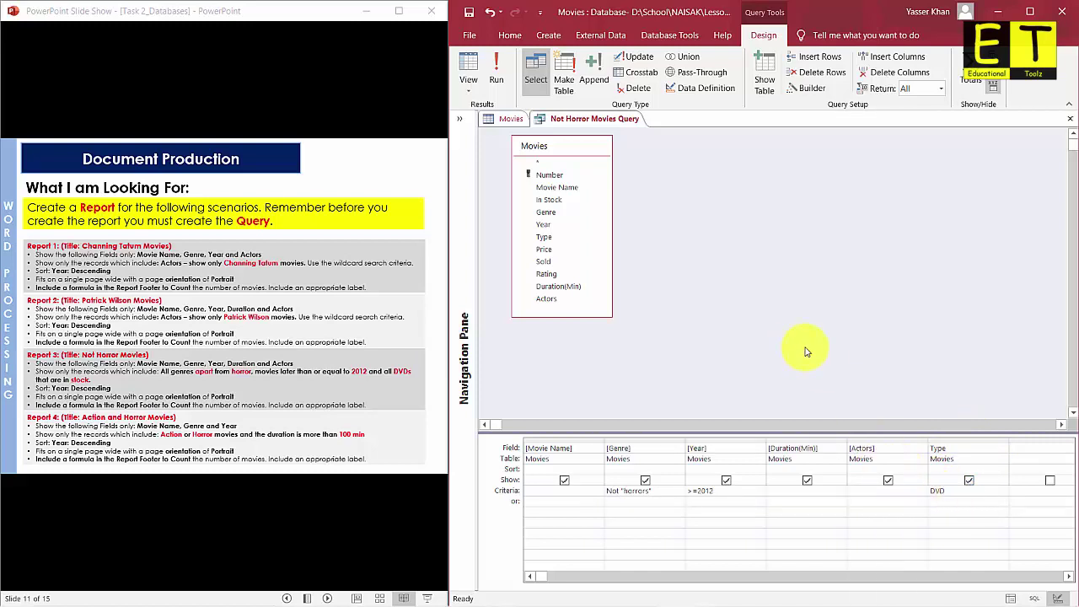
pyautogui.click(492, 72)
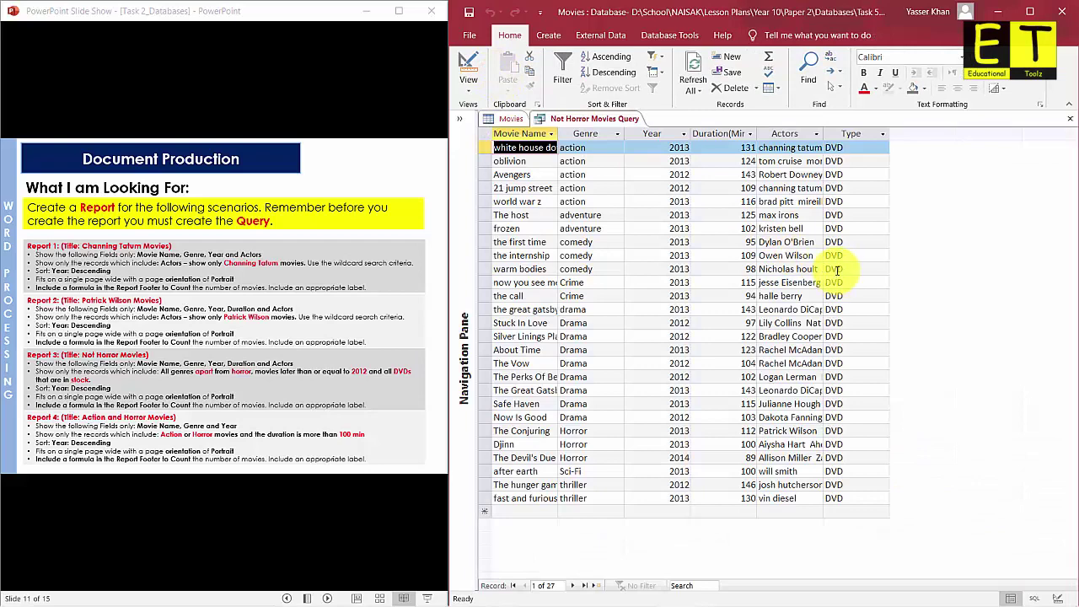
pyautogui.click(850, 134)
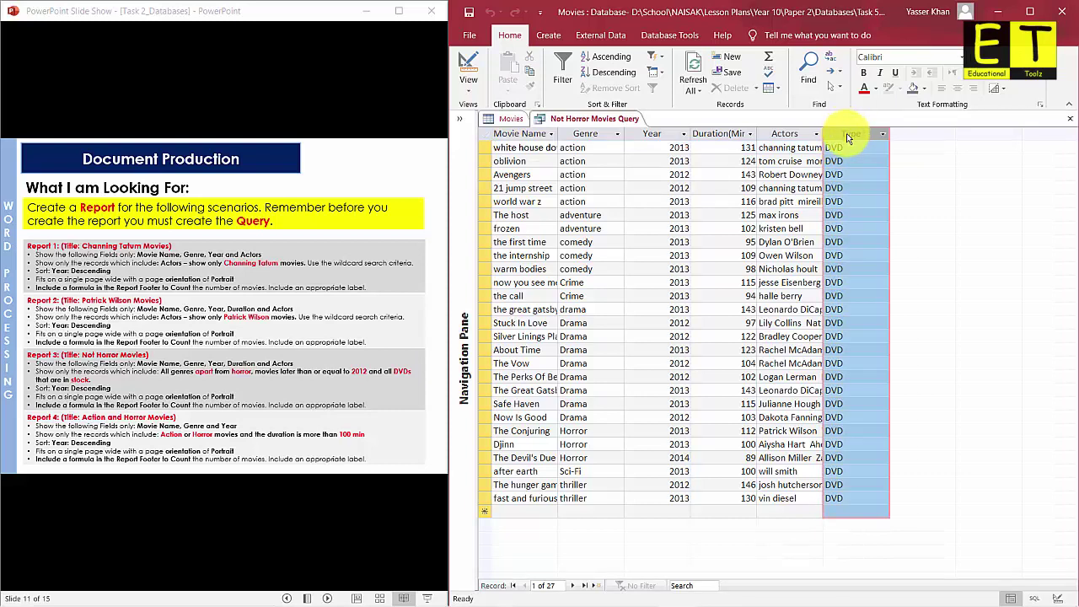
# Return to the query's Design View and hide the Type field from the results.
pyautogui.click(470, 84)
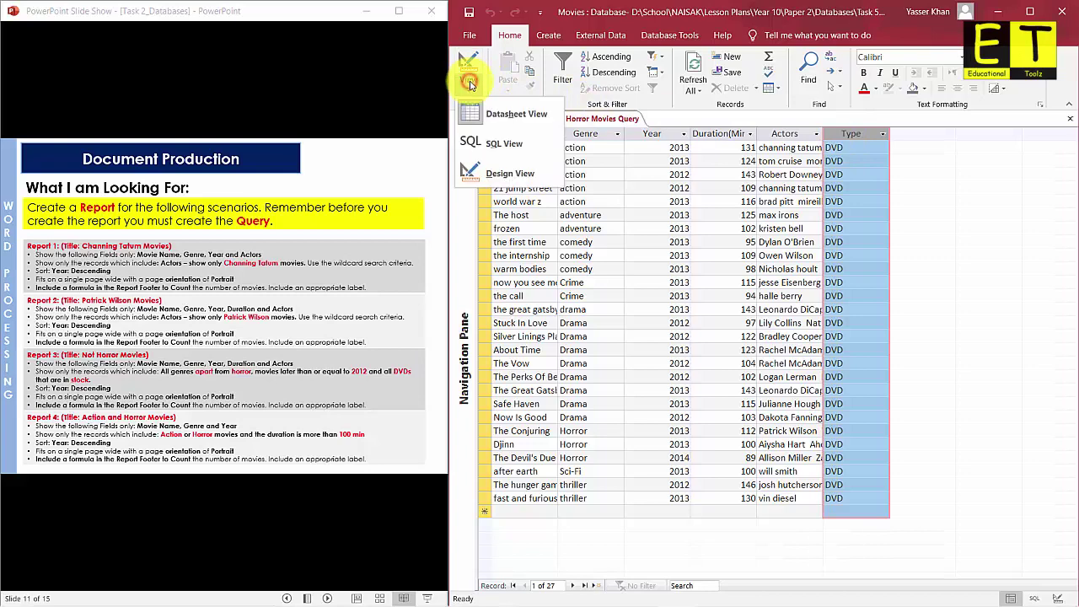
pyautogui.click(498, 172)
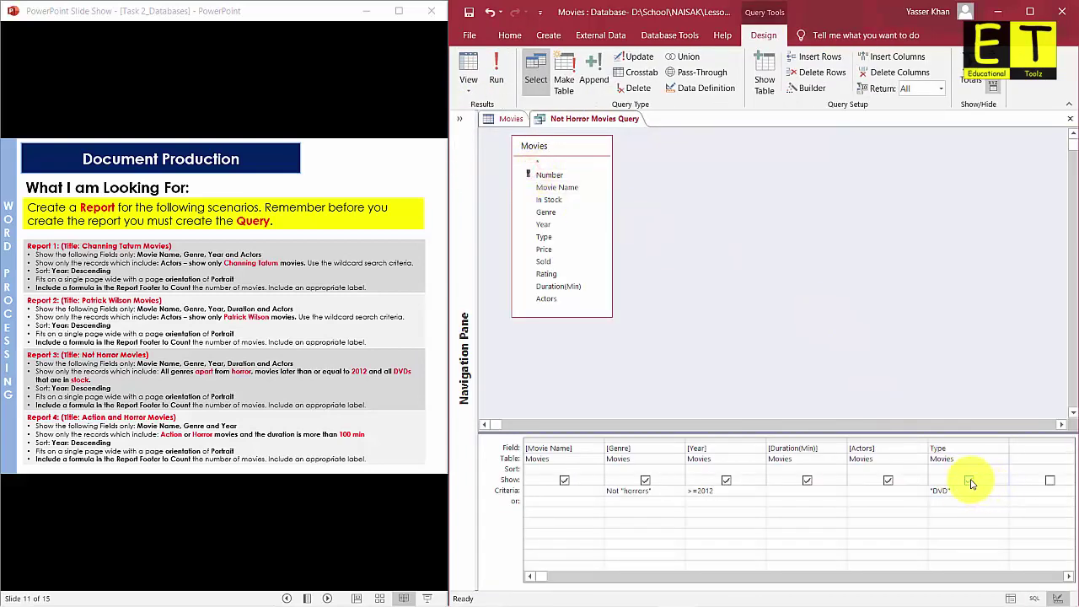
pyautogui.click(969, 481)
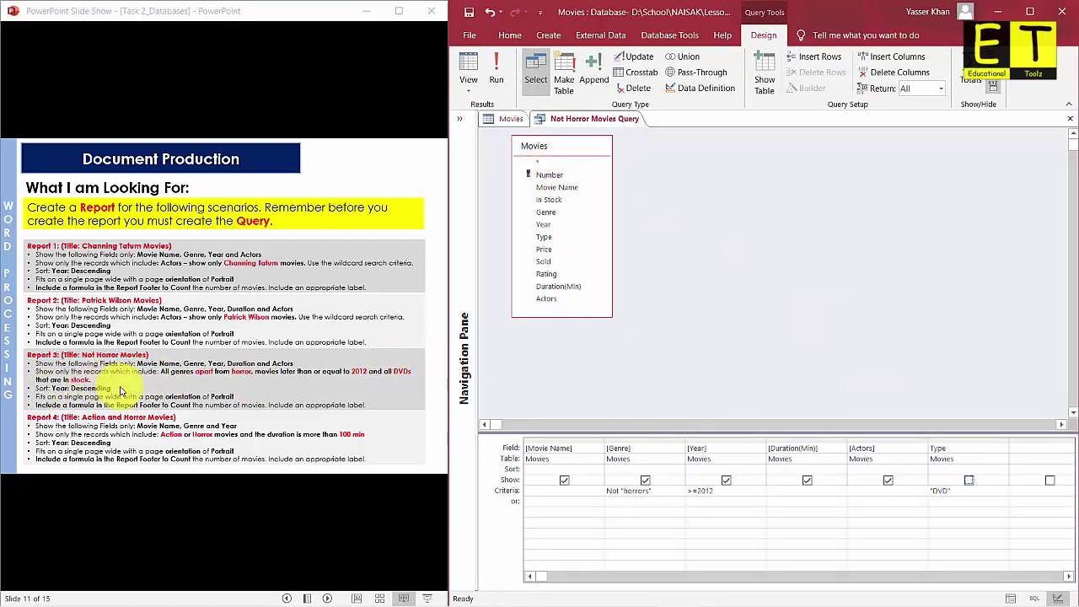
# Add the In Stock field to the query with the criteria Yes, run the query and check the In Stock column.
pyautogui.click(554, 201)
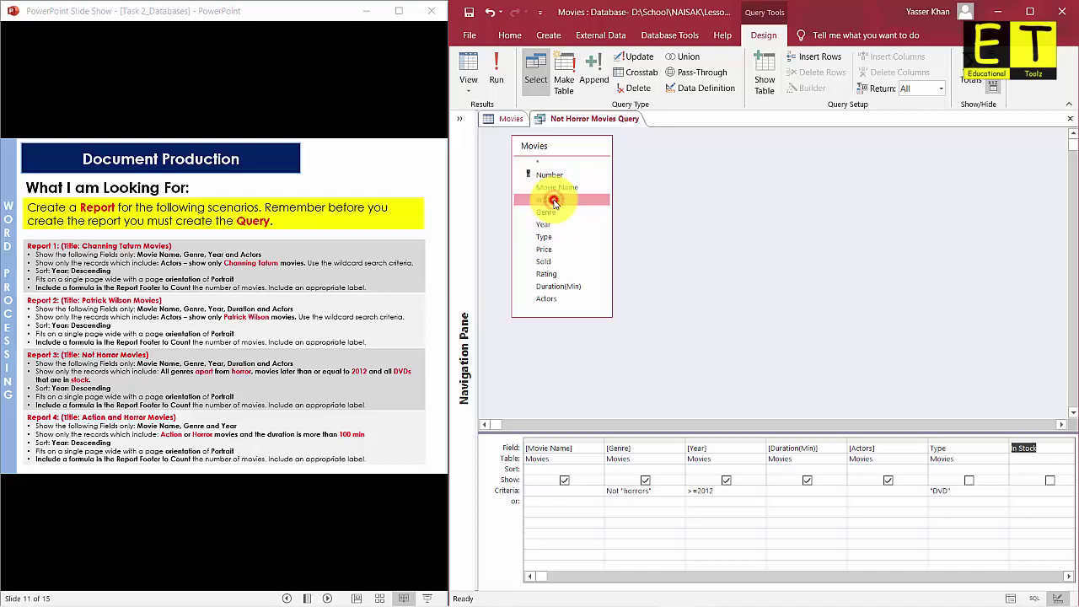
pyautogui.click(1035, 492)
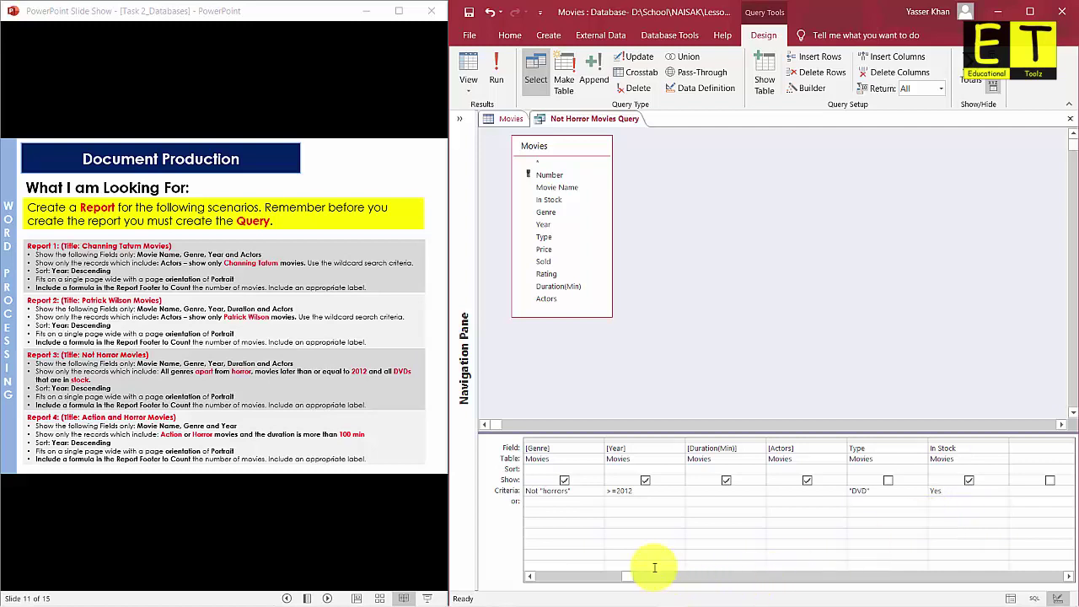
pyautogui.click(497, 72)
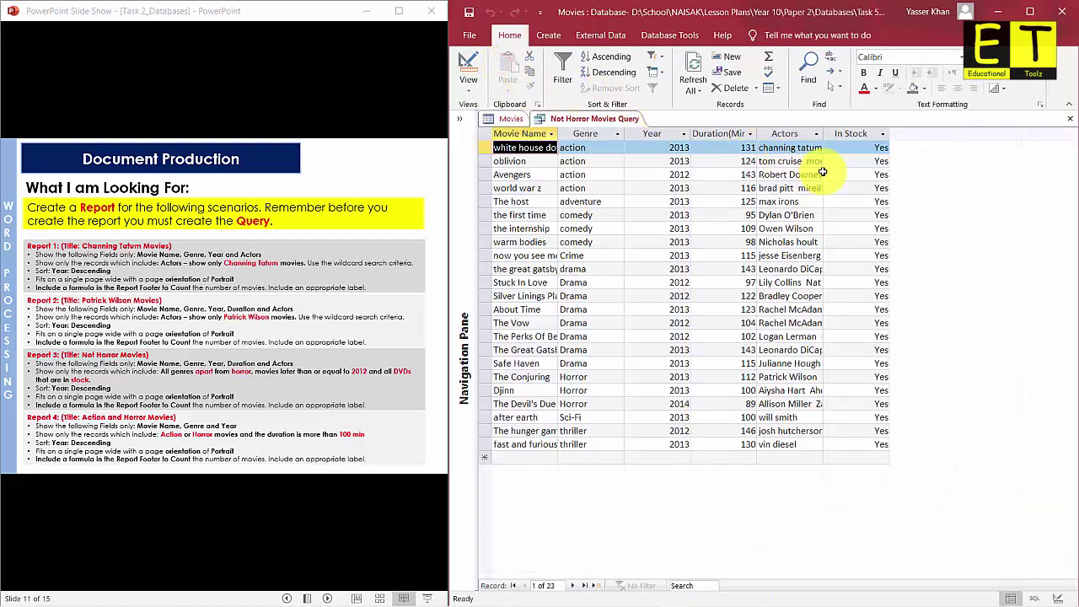
pyautogui.click(858, 130)
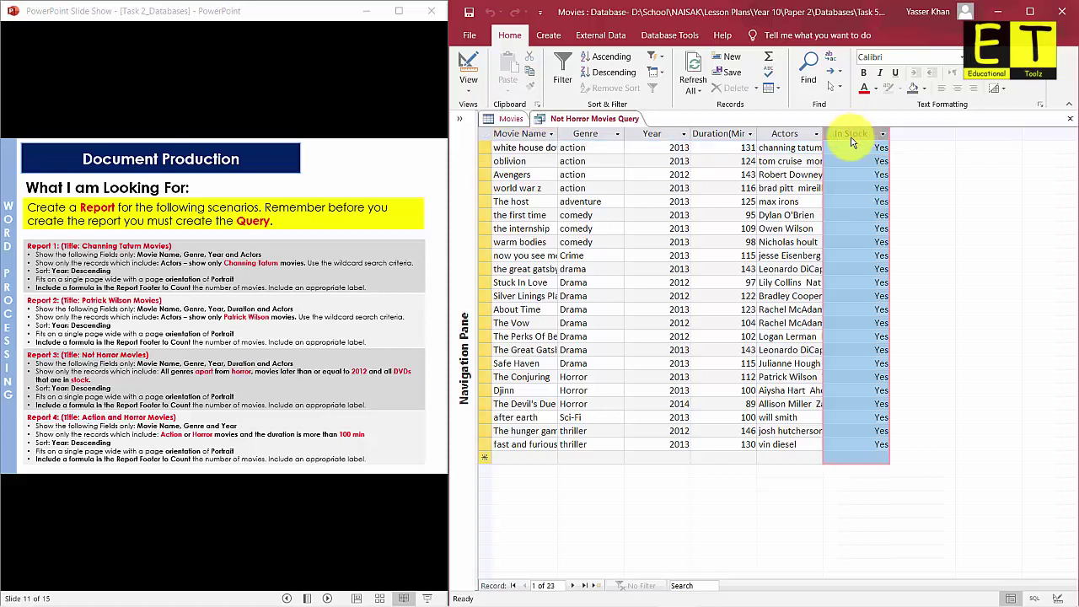
# Return to the query's Design View and hide the In Stock field from the results.
pyautogui.click(468, 86)
pyautogui.click(506, 174)
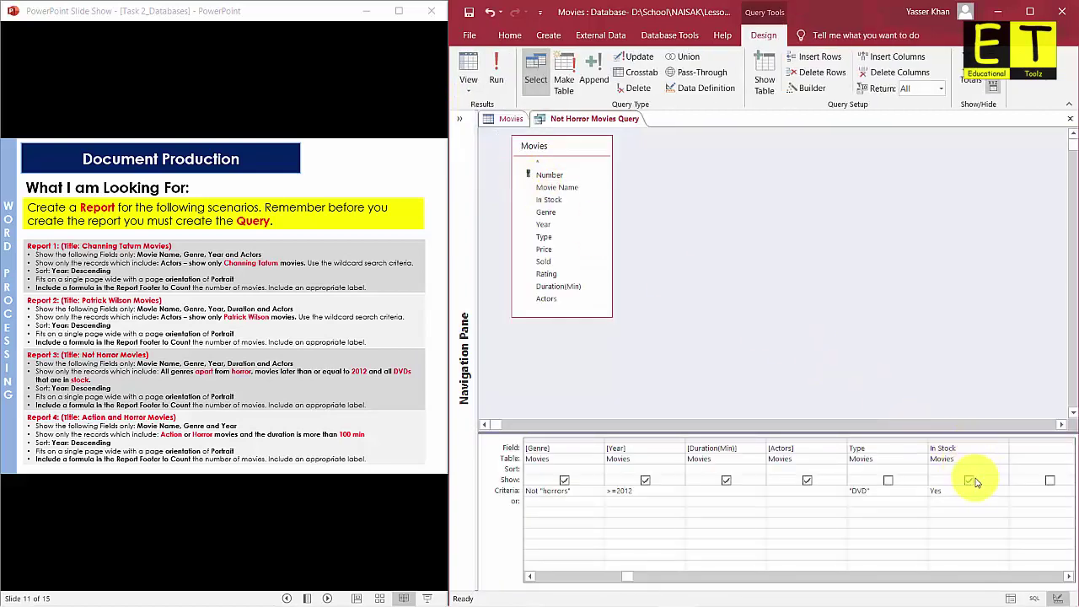
pyautogui.click(969, 481)
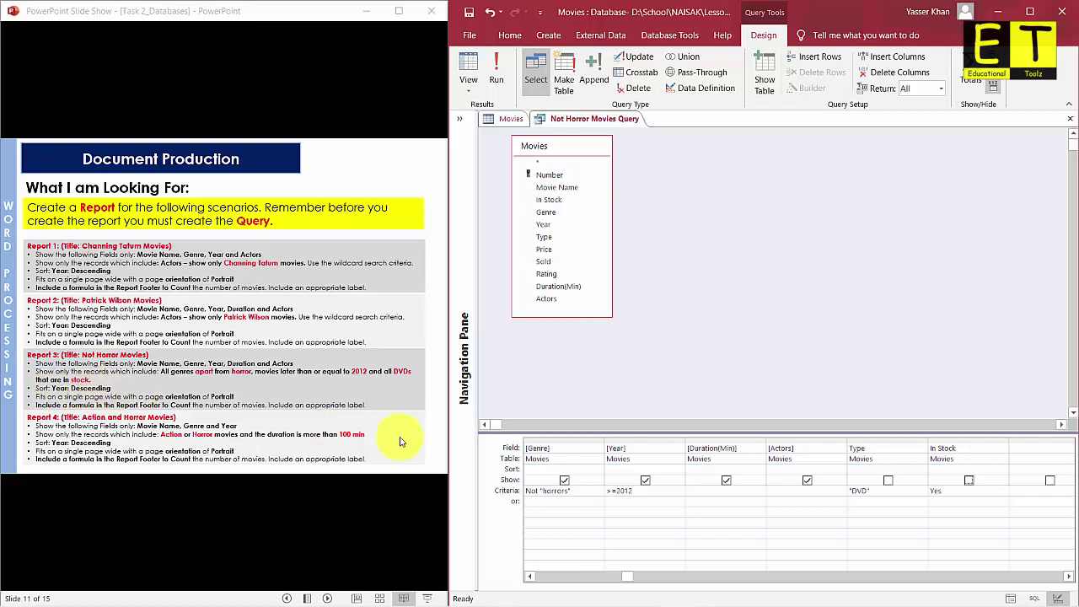
# Sort the query by Year in Descending order and run it.
pyautogui.click(634, 446)
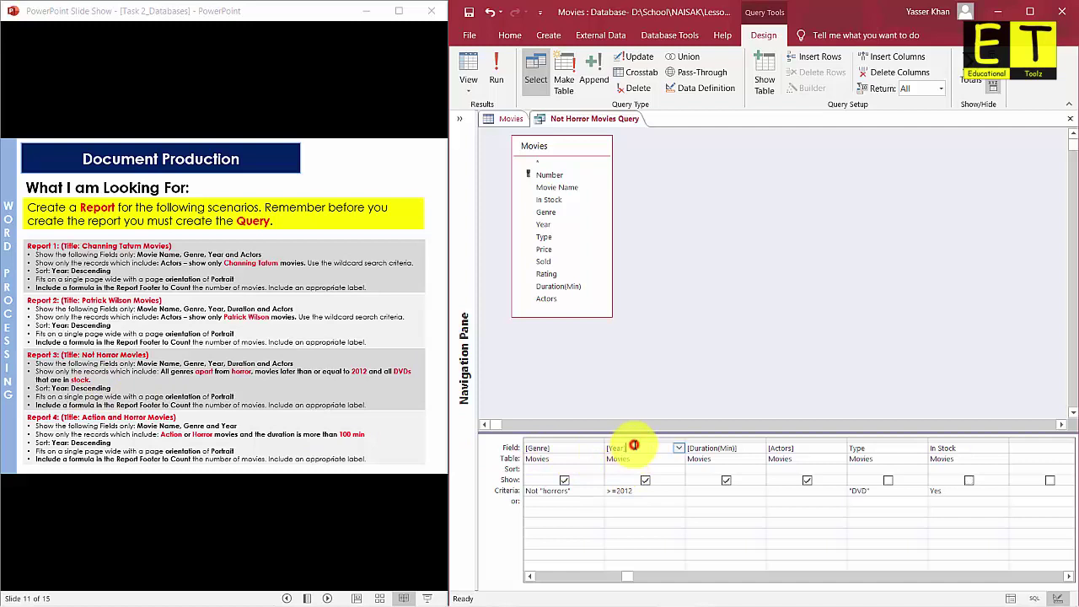
pyautogui.click(664, 467)
pyautogui.click(679, 469)
pyautogui.click(663, 490)
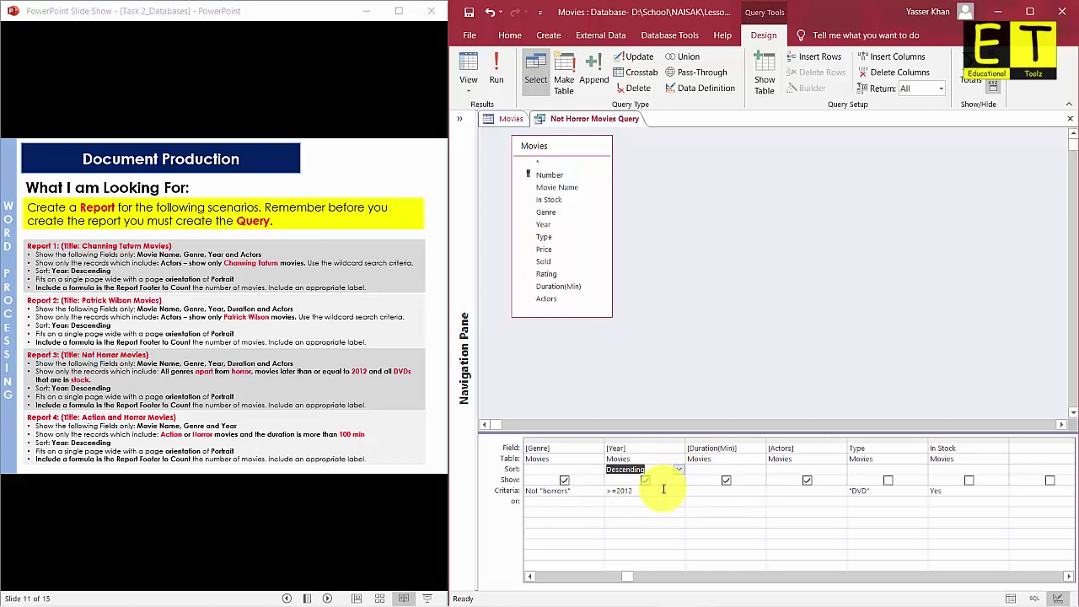
pyautogui.click(493, 74)
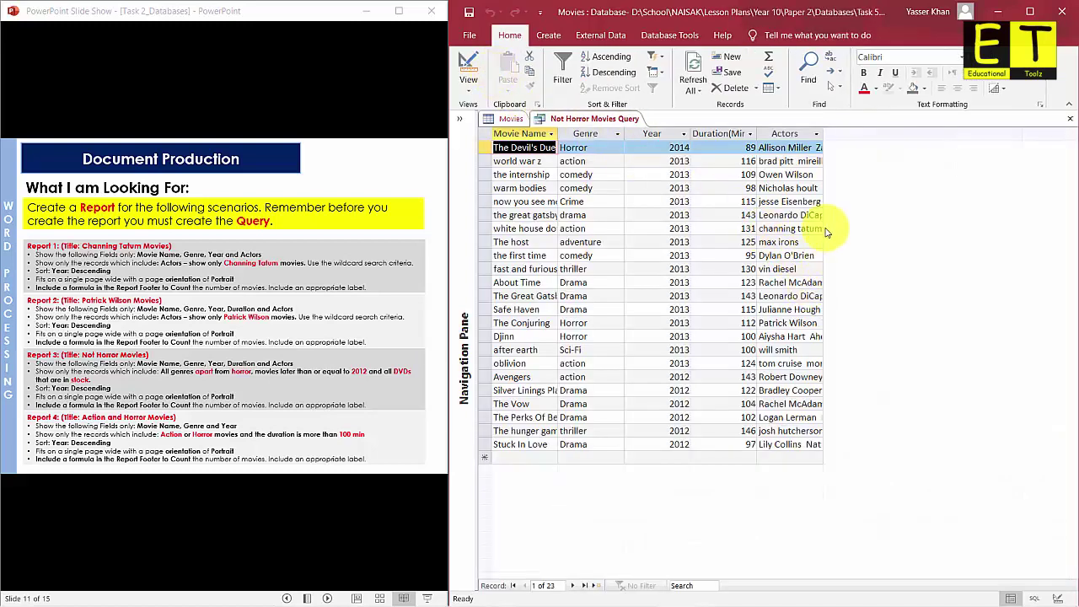
# Fit the Actors column to the width of its contents and save the Not Horror Movies Query.
pyautogui.doubleClick(823, 134)
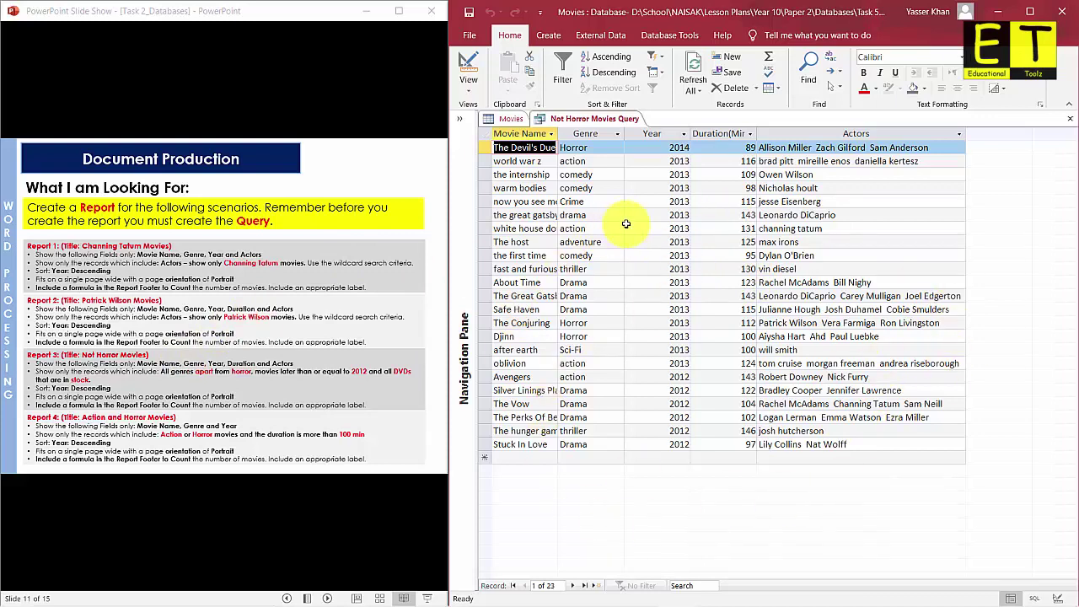
pyautogui.rightClick(597, 123)
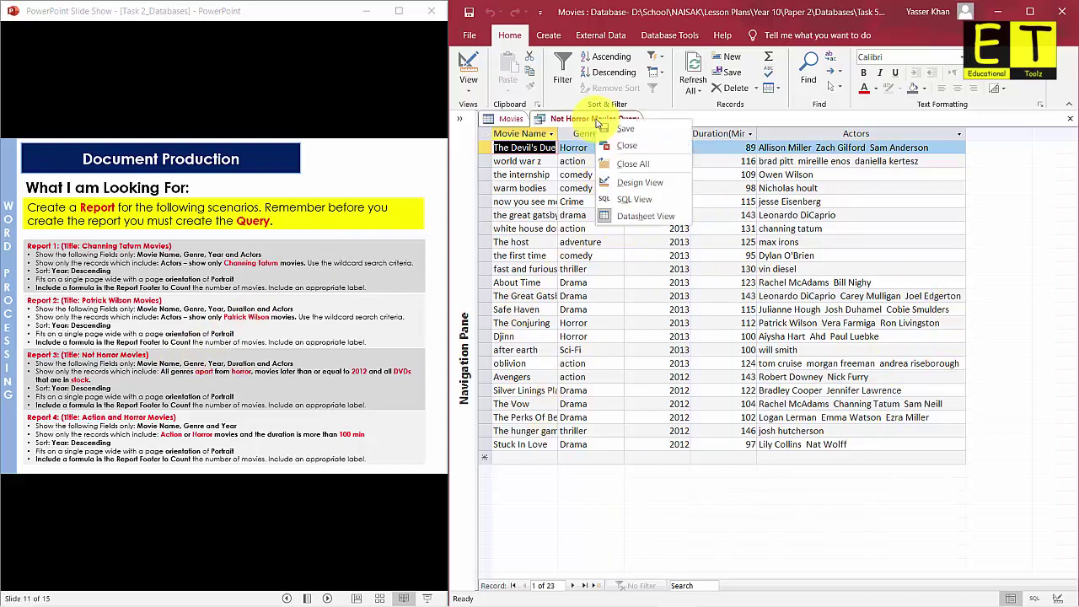
pyautogui.click(625, 129)
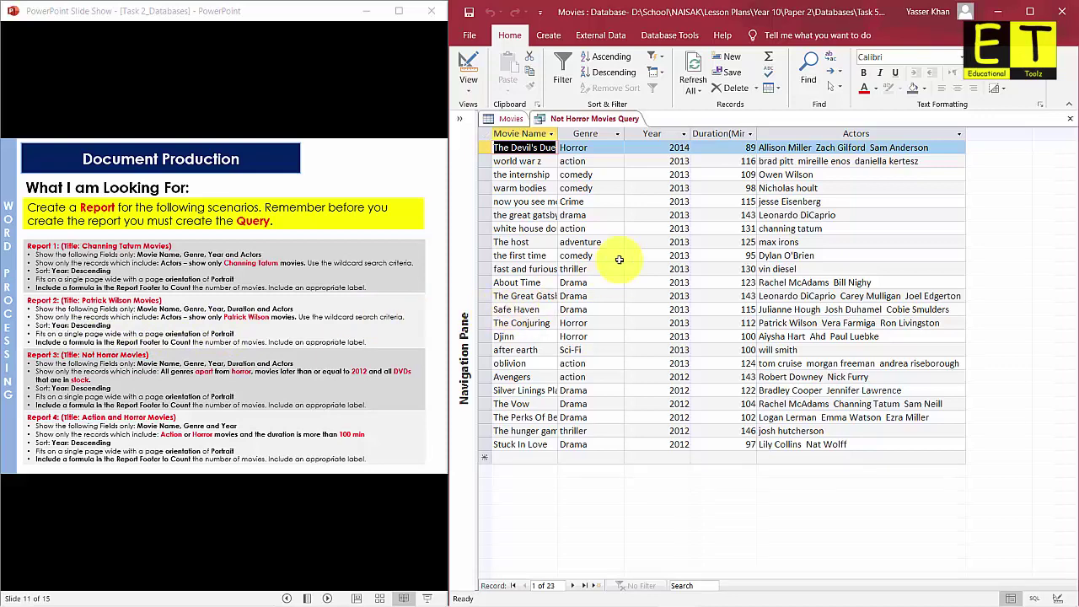
# Start a Report Wizard report with all fields of Not Horror Movies Query, no grouping or sorting, Tabular layout and Portrait orientation.
pyautogui.click(545, 37)
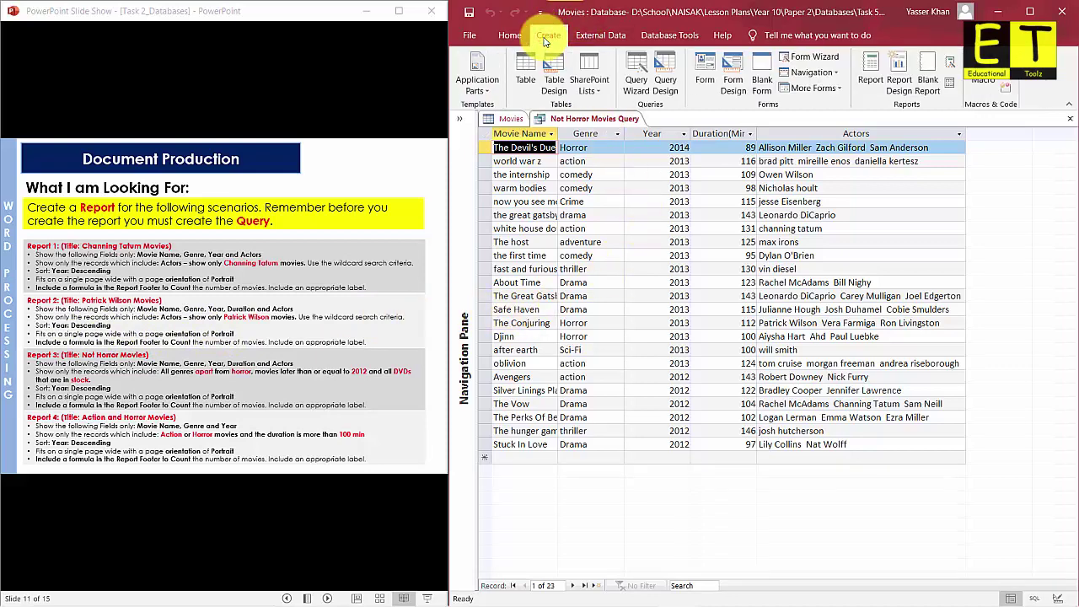
pyautogui.click(951, 67)
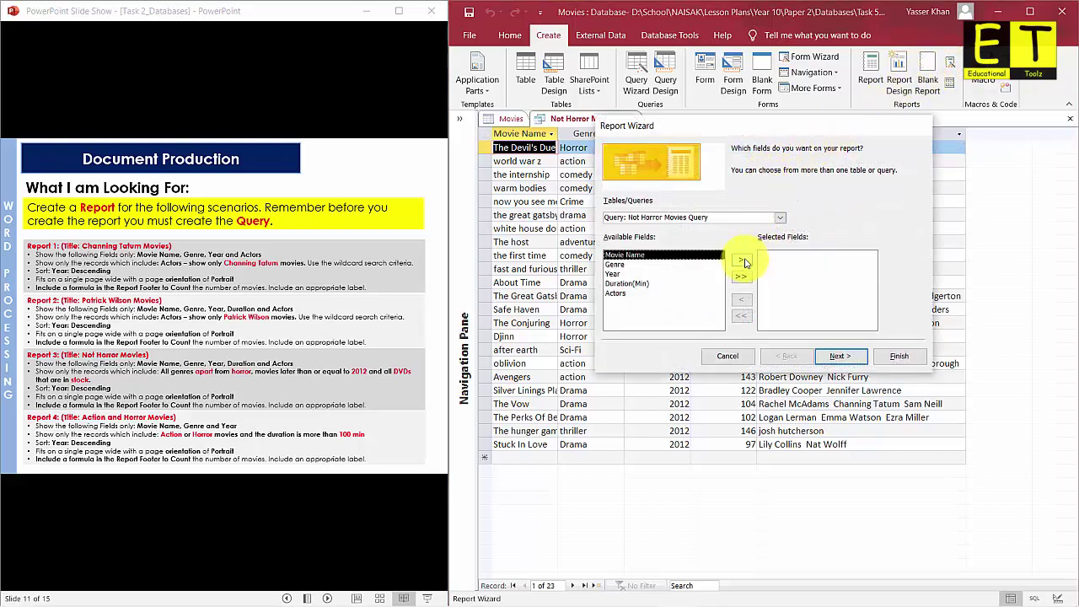
pyautogui.click(741, 276)
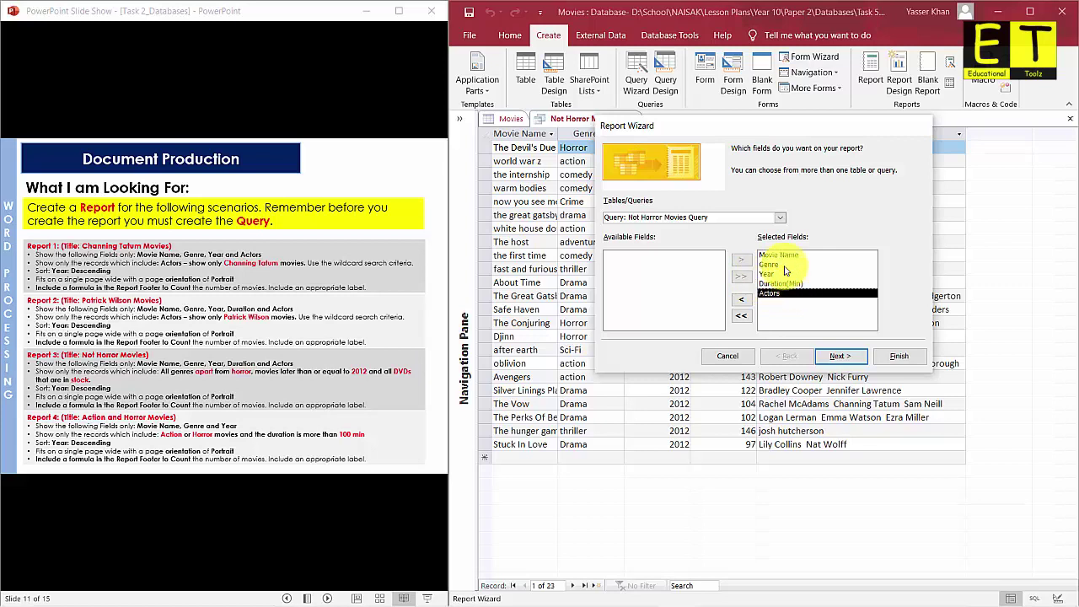
pyautogui.click(847, 356)
pyautogui.click(847, 356)
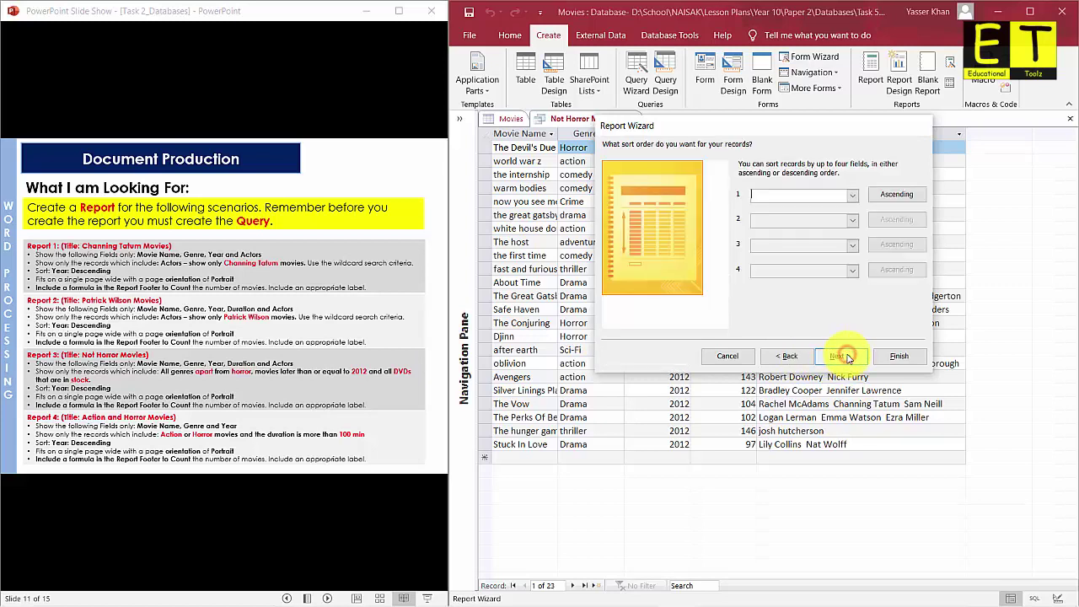
pyautogui.click(847, 355)
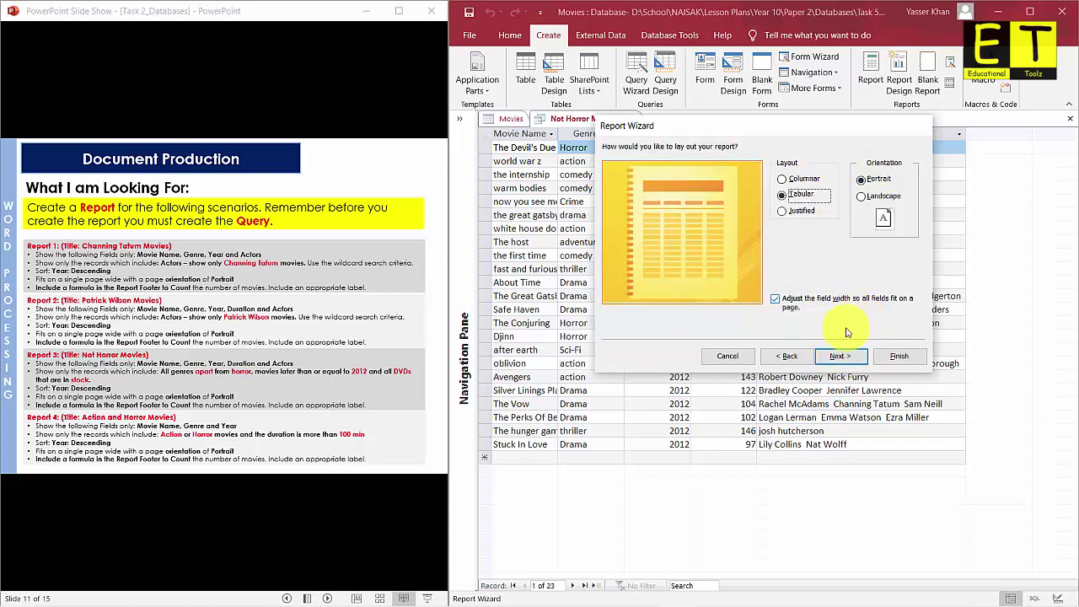
pyautogui.click(846, 357)
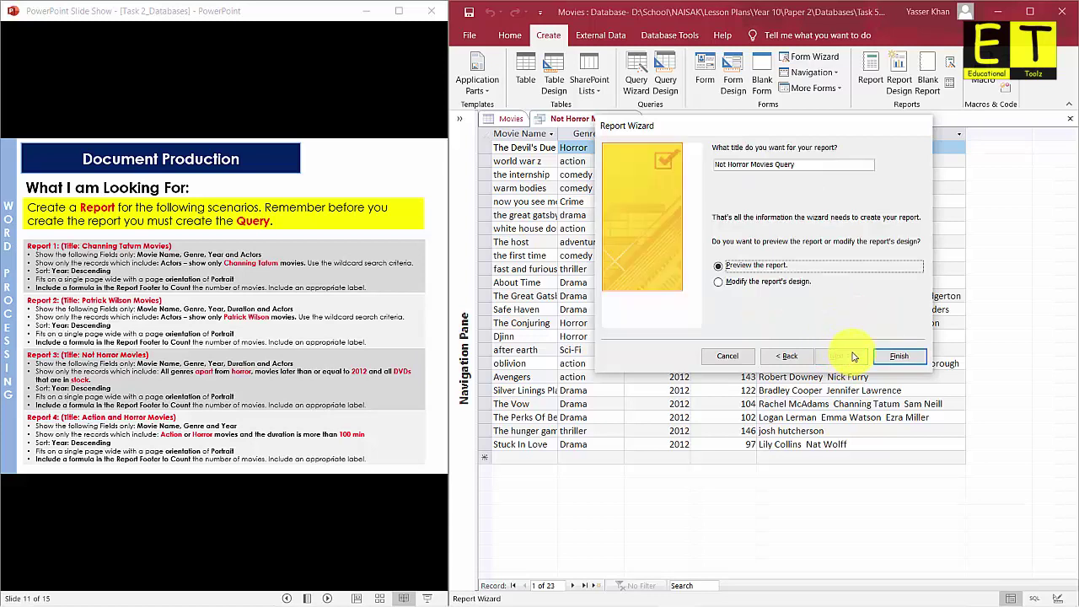
# Title the report Not Horror Movies, finish the wizard, and check the preview for cut-off headings and actor names.
pyautogui.click(799, 163)
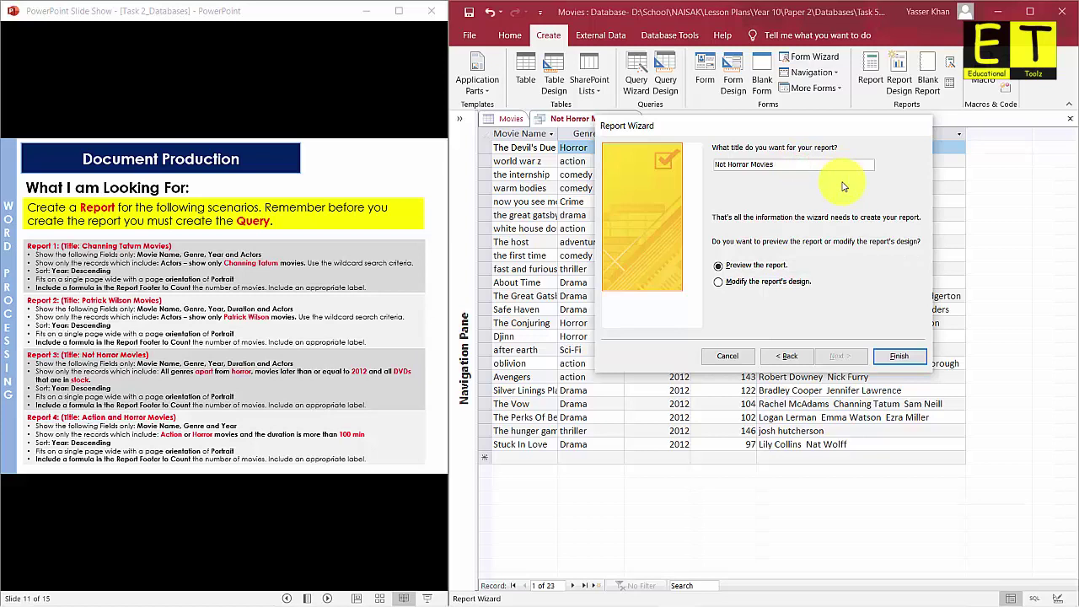
pyautogui.click(896, 357)
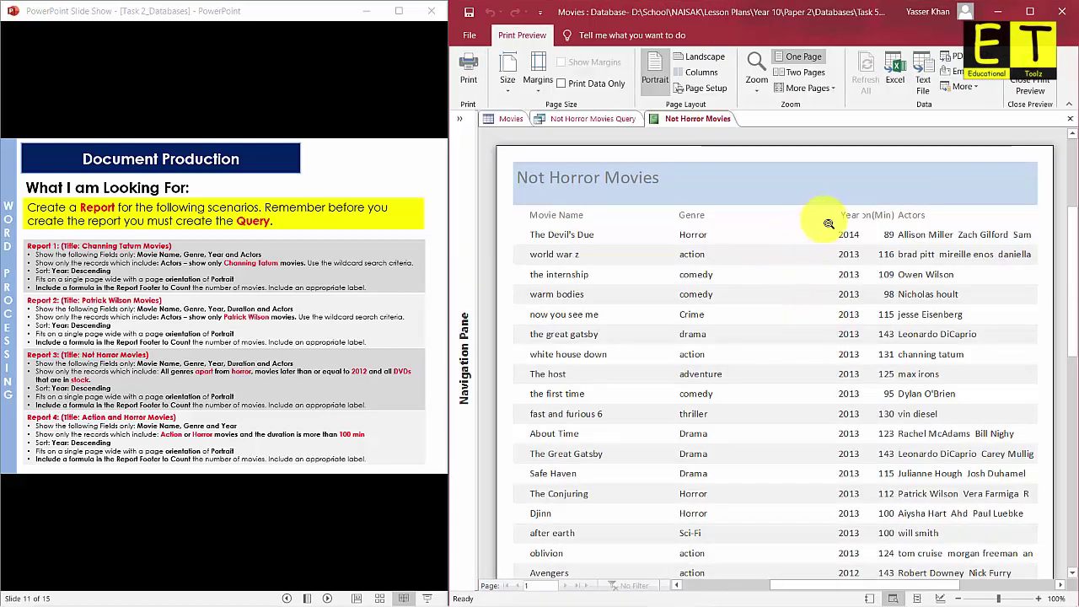
pyautogui.click(1029, 11)
pyautogui.scroll(-3, 450, 244)
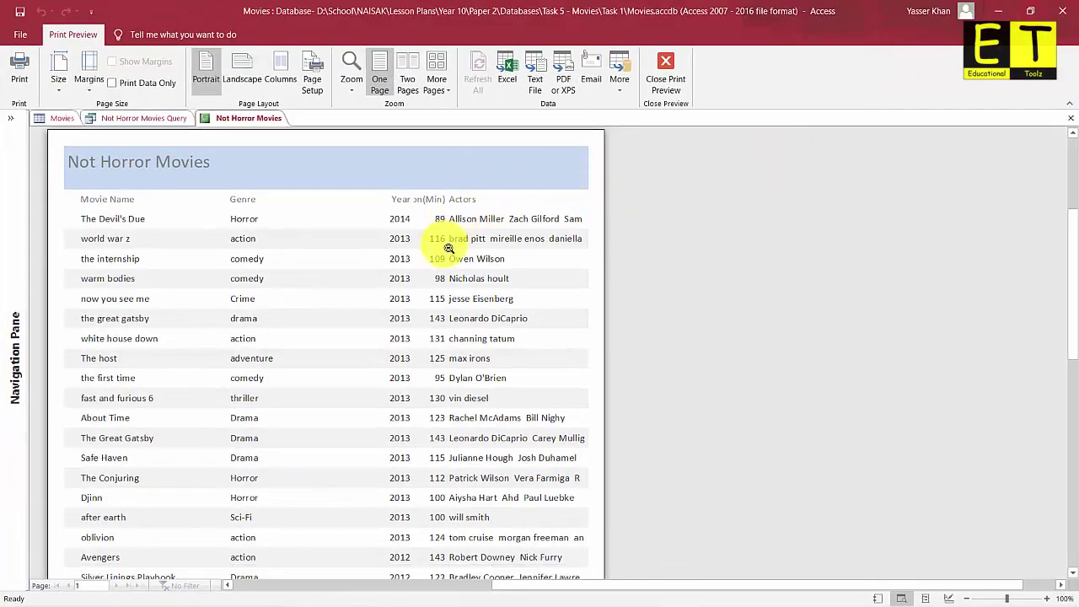
pyautogui.scroll(3, 450, 244)
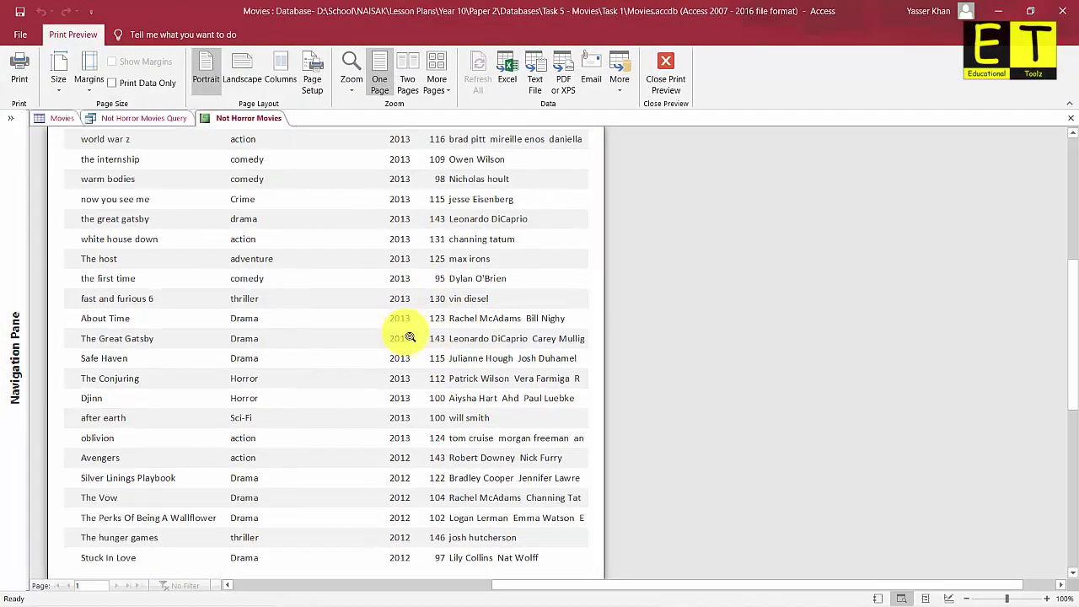
pyautogui.scroll(1, 491, 270)
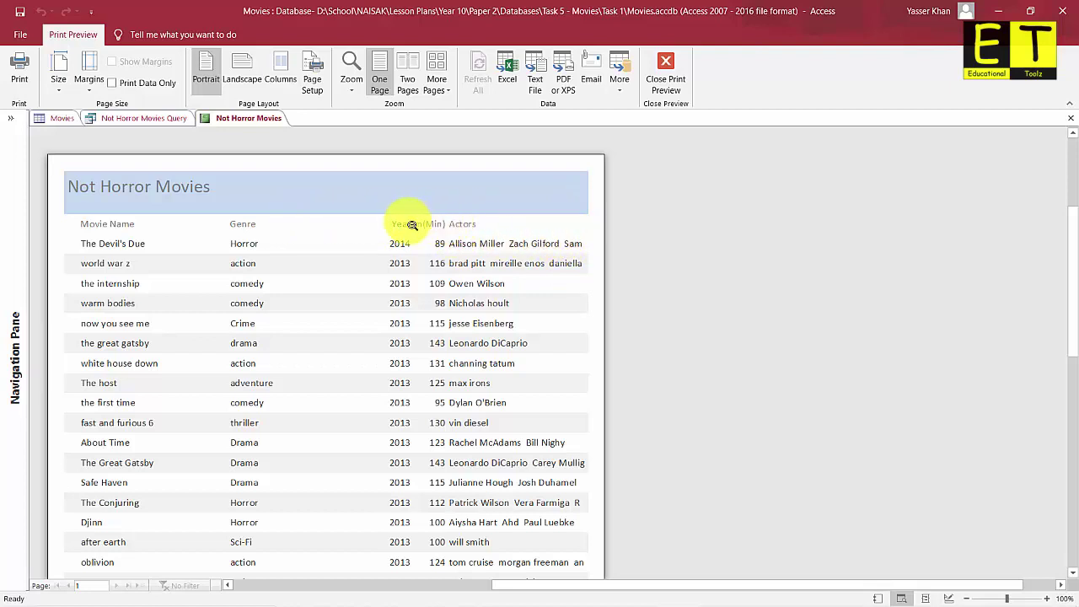
# Leave the preview for Design View and narrow the Genre heading and field to end at about the 10 cm mark.
pyautogui.click(665, 72)
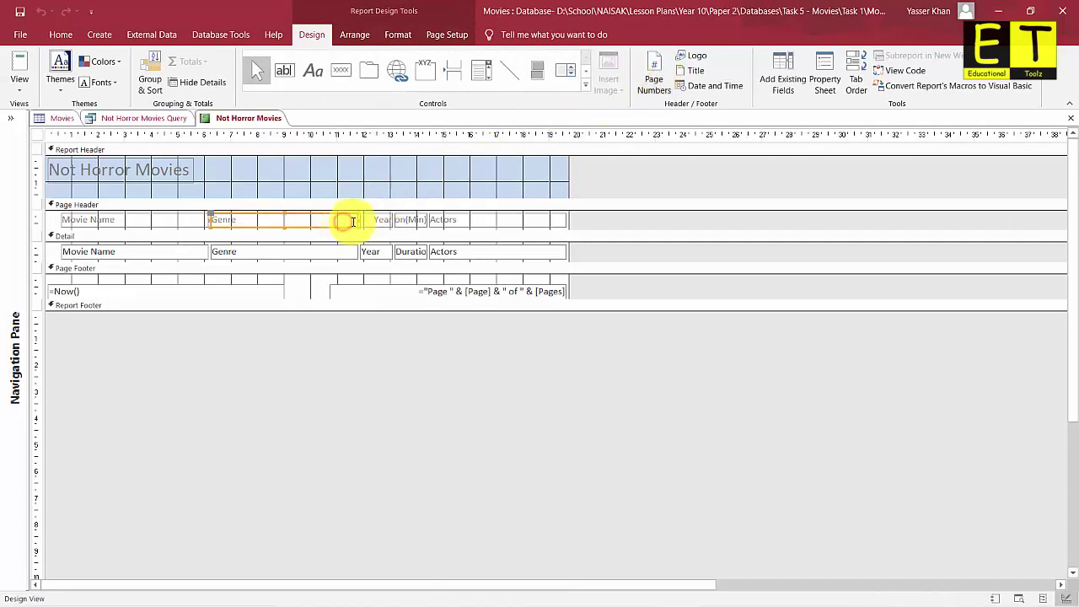
pyautogui.click(351, 219)
pyautogui.moveTo(358, 219); pyautogui.dragTo(314, 219)
pyautogui.click(352, 251)
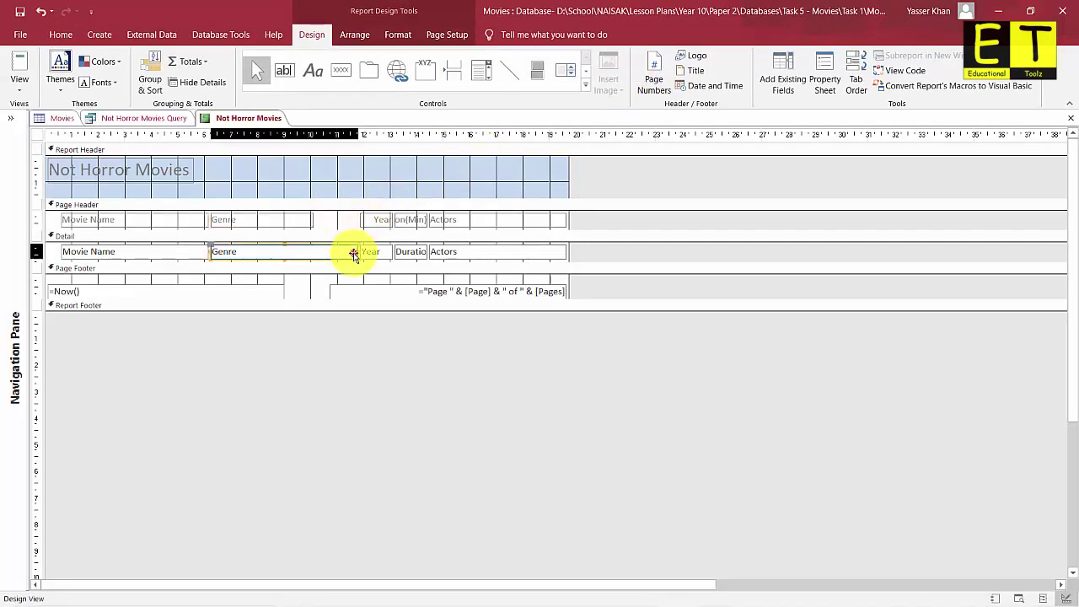
pyautogui.click(359, 253)
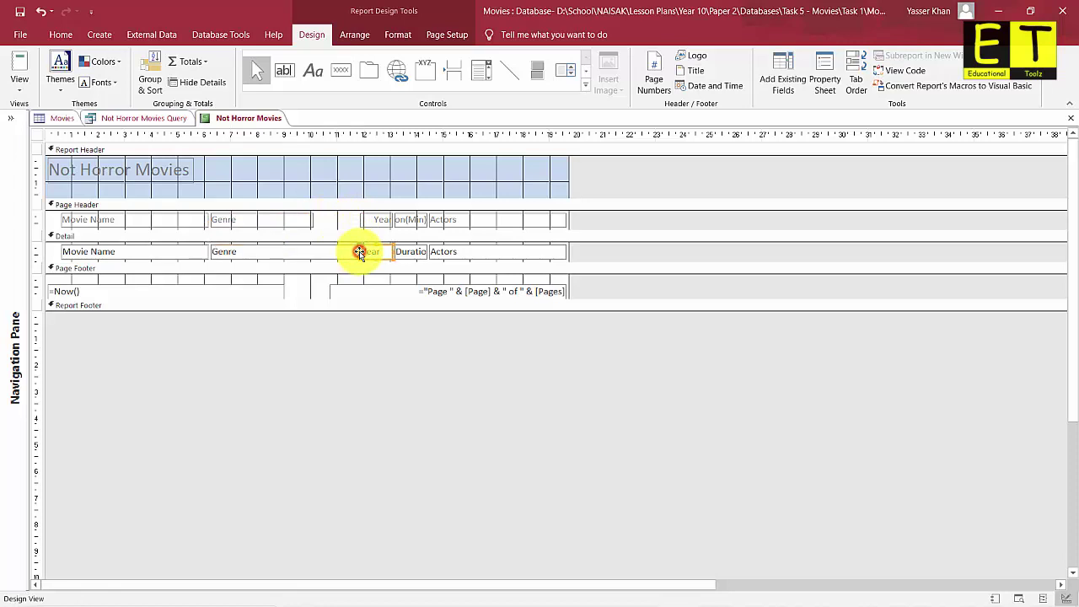
pyautogui.moveTo(359, 253); pyautogui.dragTo(318, 251)
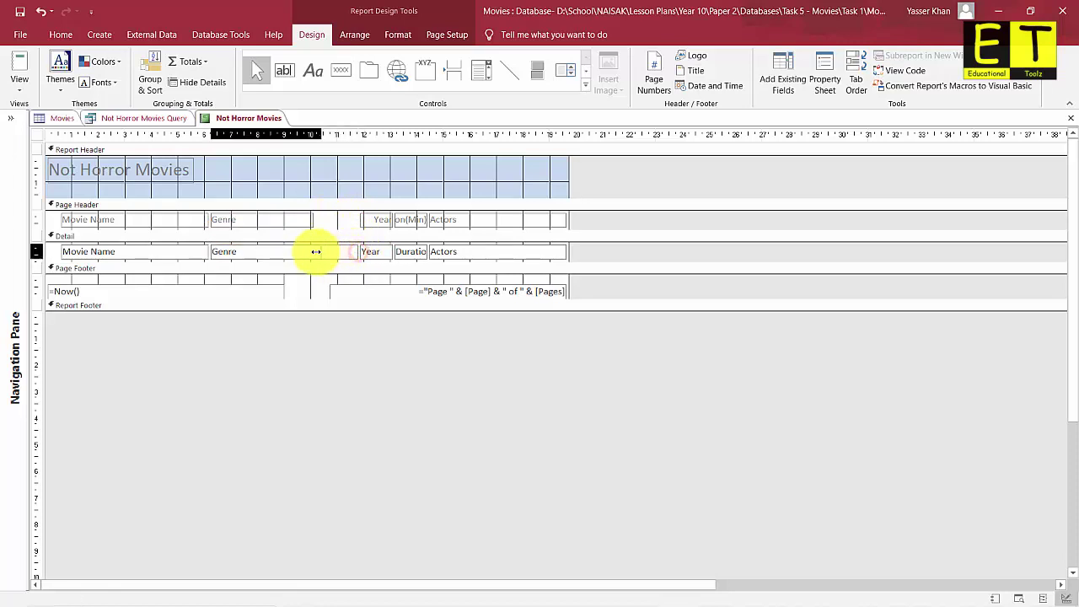
# Shift the Year and Duration headings and their fields left to close the gap beside Genre.
pyautogui.click(375, 216)
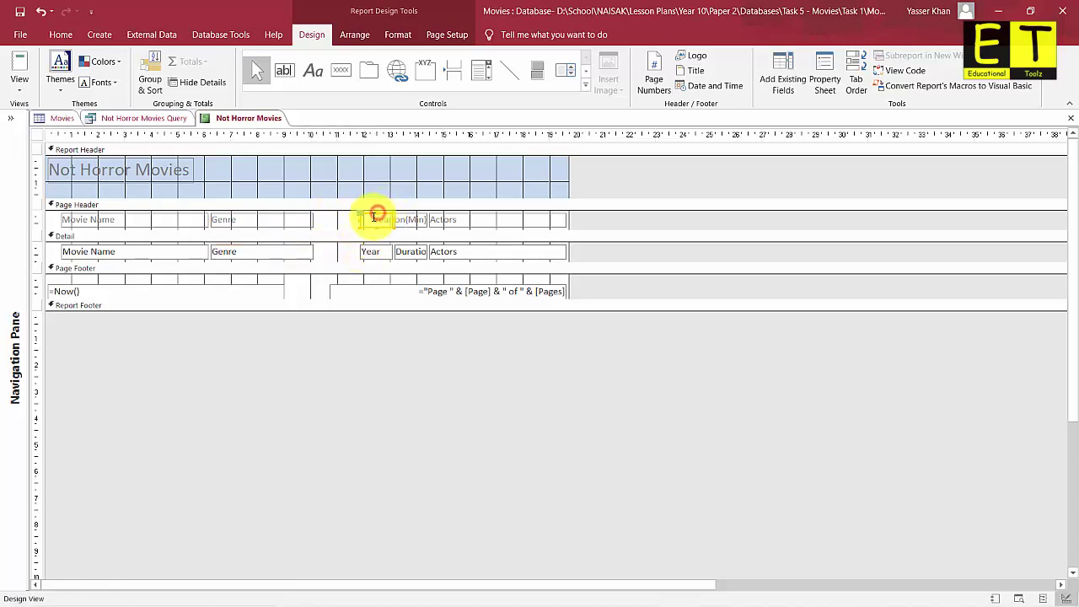
pyautogui.moveTo(372, 216); pyautogui.dragTo(332, 246)
pyautogui.click(409, 214)
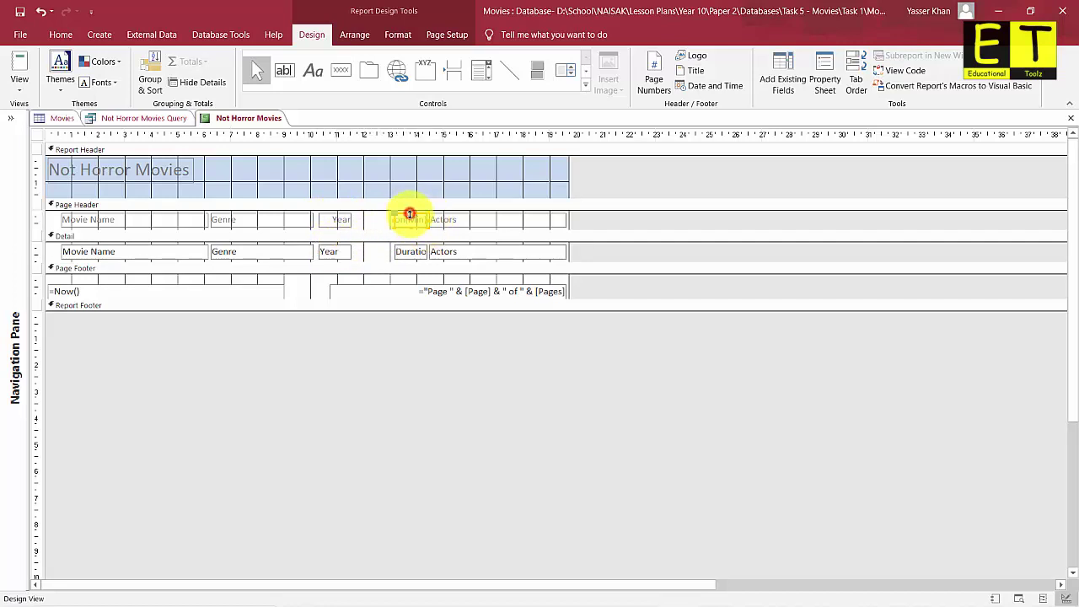
pyautogui.moveTo(404, 214); pyautogui.dragTo(369, 217)
pyautogui.click(413, 244)
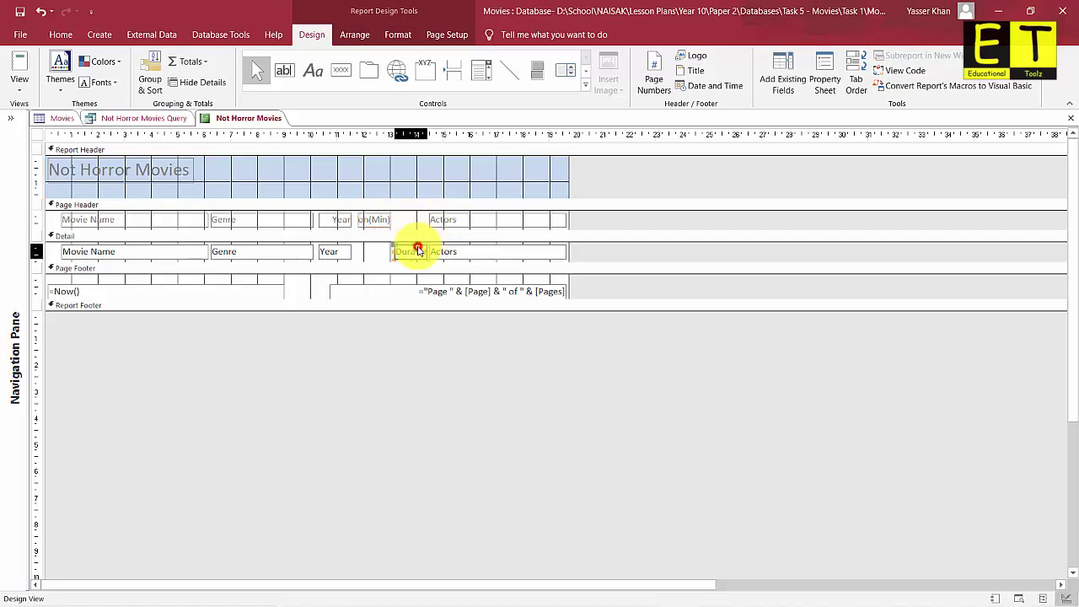
pyautogui.moveTo(403, 245); pyautogui.dragTo(366, 244)
# Move the Actors field and heading left beside Duration and widen the Actors field to about the 19 cm mark.
pyautogui.click(440, 247)
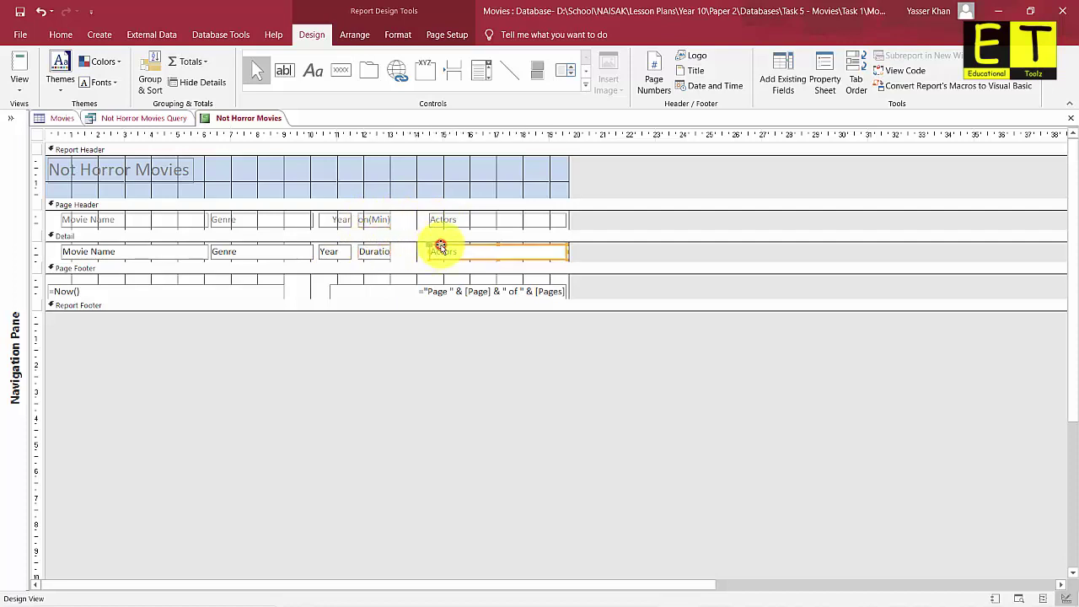
pyautogui.moveTo(442, 247); pyautogui.dragTo(410, 246)
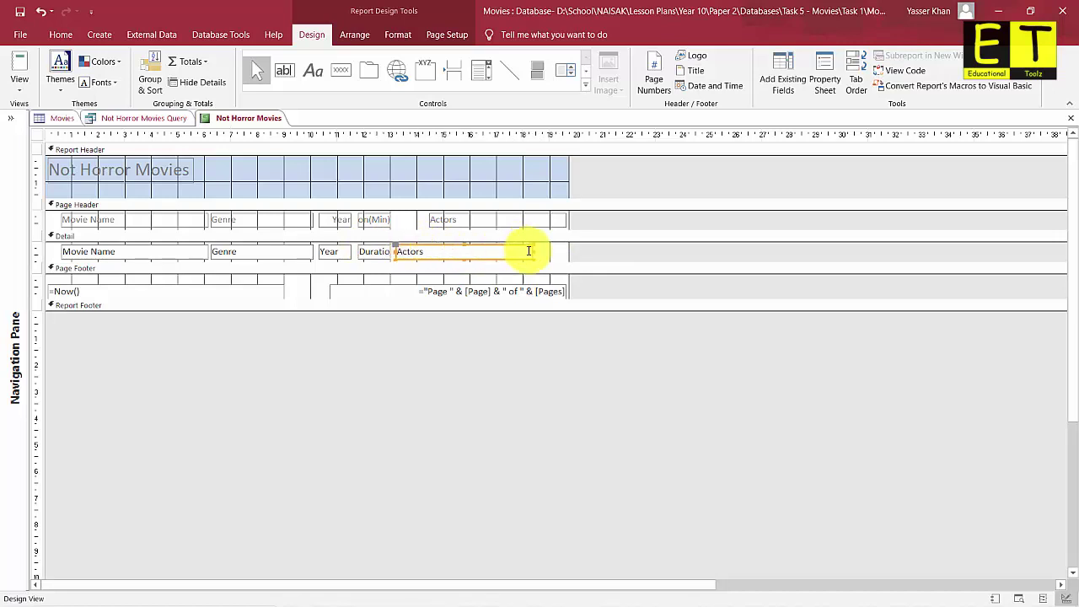
pyautogui.moveTo(534, 251); pyautogui.dragTo(557, 252)
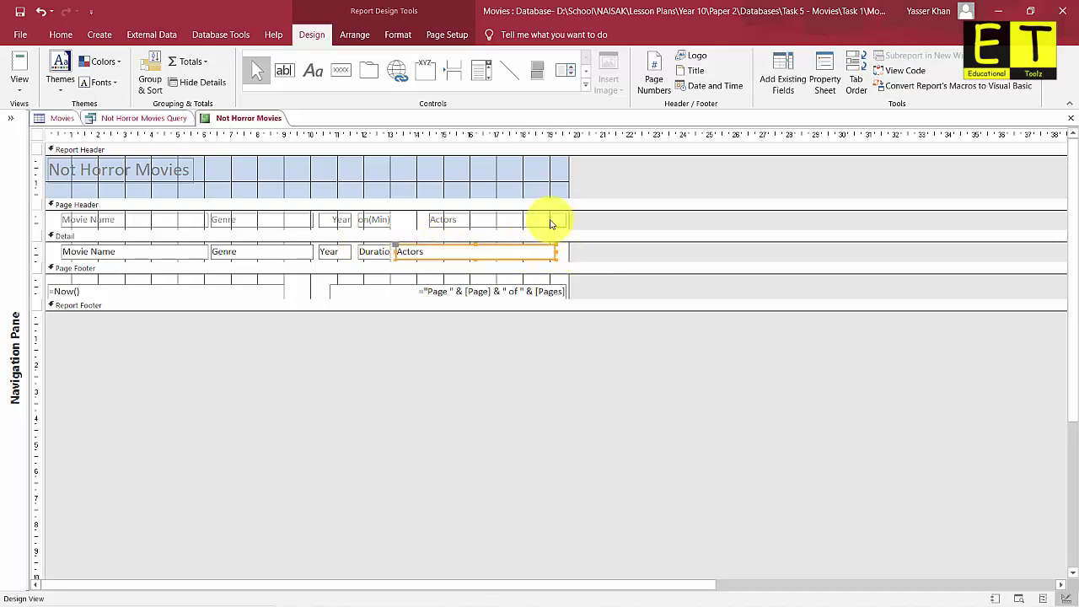
pyautogui.click(501, 218)
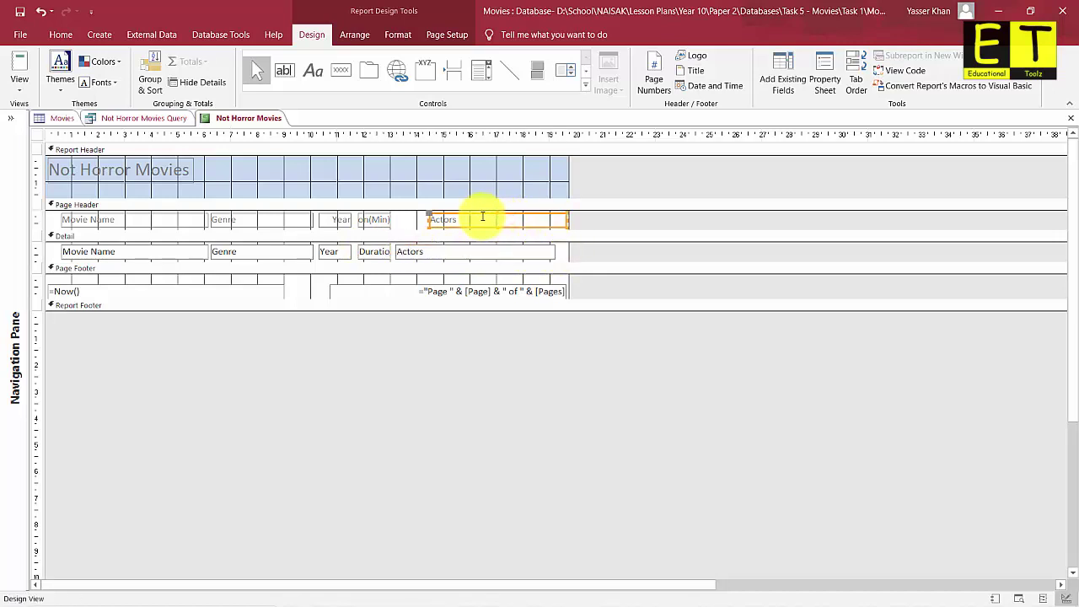
pyautogui.moveTo(477, 217); pyautogui.dragTo(442, 217)
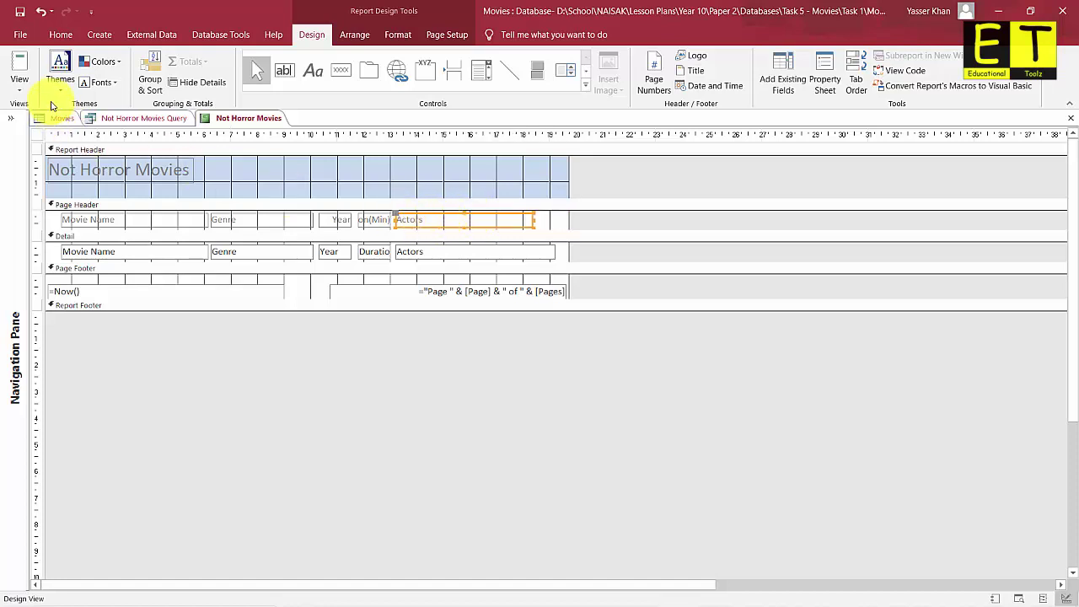
# In Layout View, adjust the column widths and positions to fit the full Duration(Min) heading and all actor names on the page.
pyautogui.click(23, 91)
pyautogui.click(76, 173)
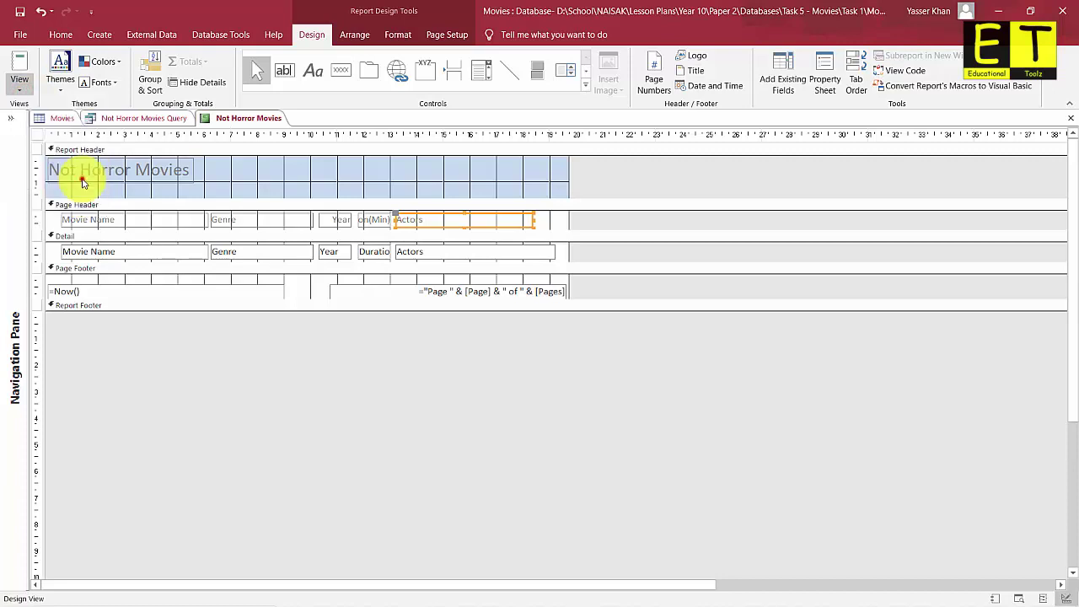
pyautogui.click(371, 196)
pyautogui.moveTo(357, 197)
pyautogui.mouseDown()
pyautogui.moveTo(348, 197)
pyautogui.moveTo(366, 178)
pyautogui.moveTo(349, 178)
pyautogui.mouseUp()
pyautogui.click(376, 180)
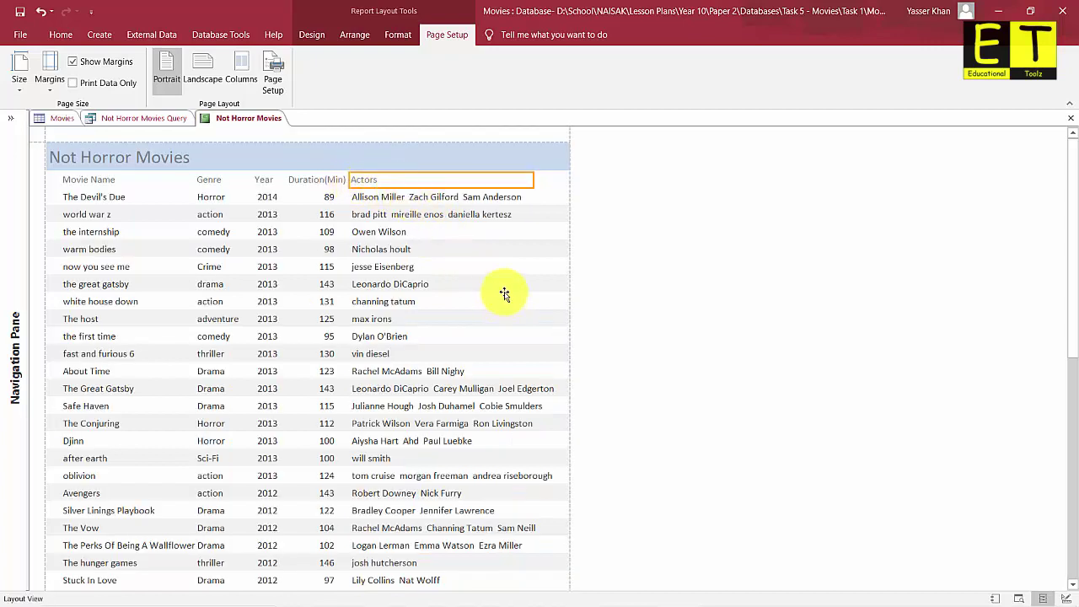
pyautogui.scroll(-2, 491, 277)
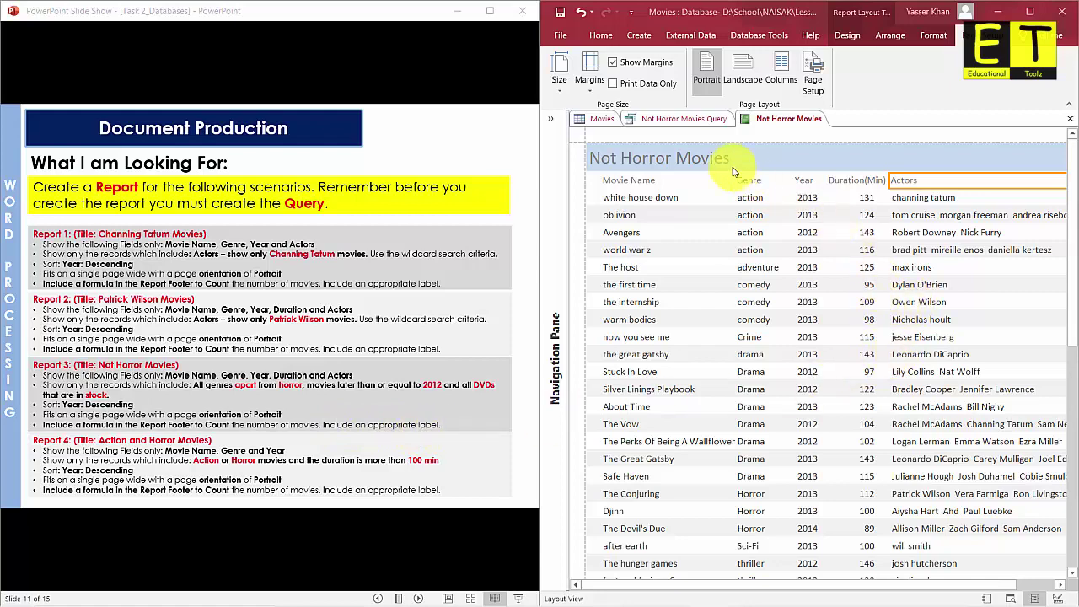
# Return the report to Design View and add a Count Records total for the Actors field in the Report Footer.
pyautogui.click(598, 35)
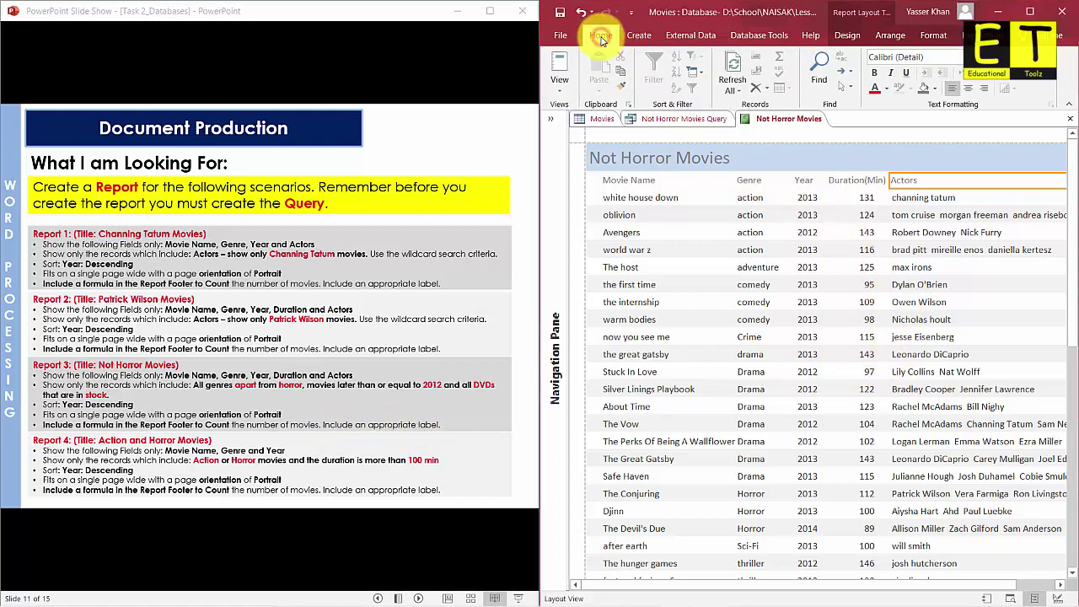
pyautogui.click(560, 84)
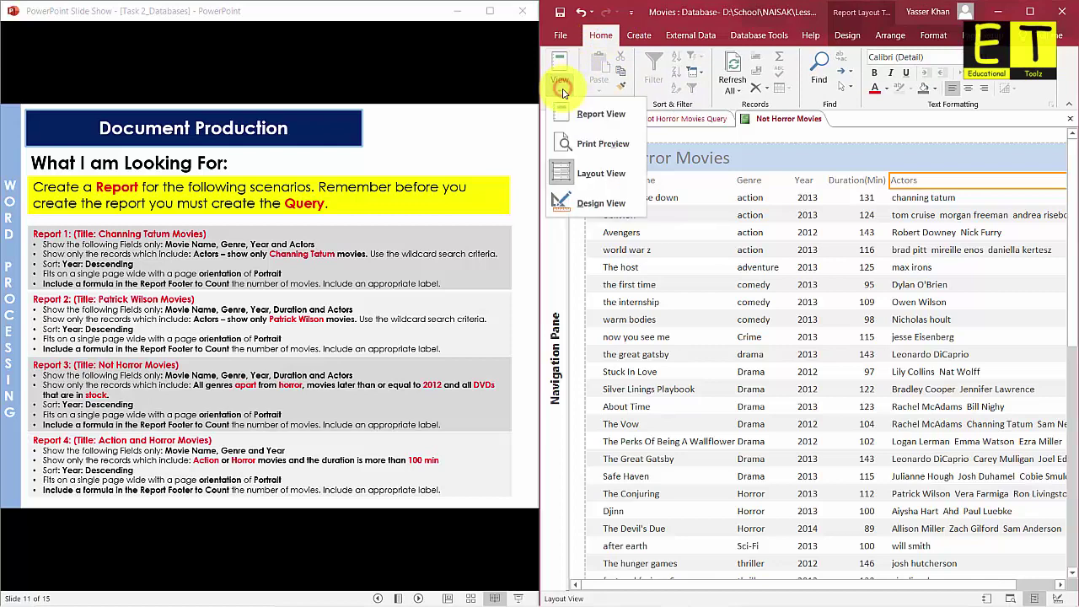
pyautogui.click(599, 204)
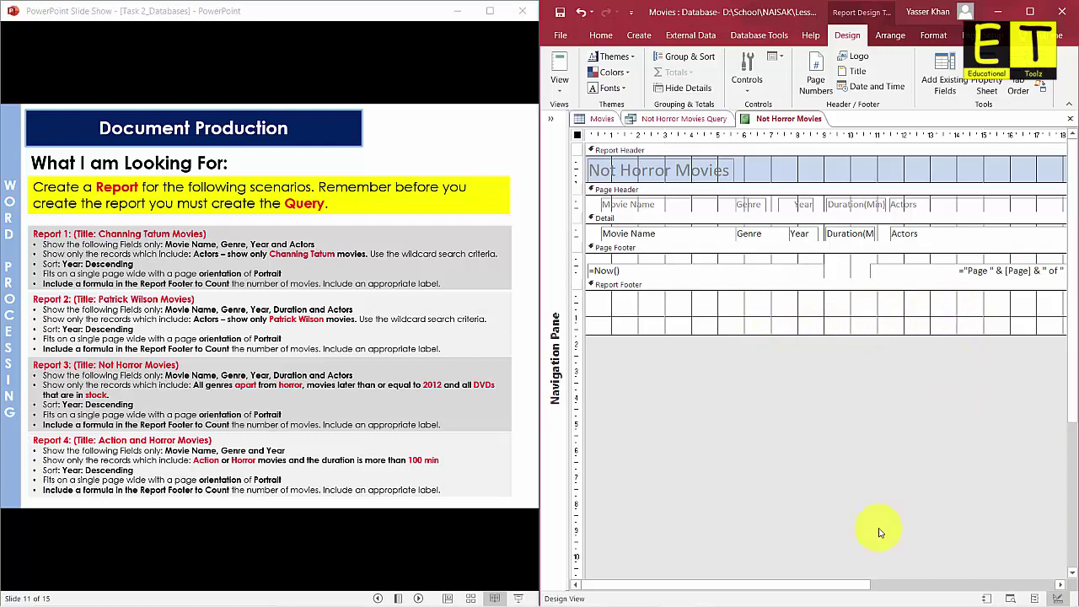
pyautogui.moveTo(835, 585); pyautogui.dragTo(903, 582)
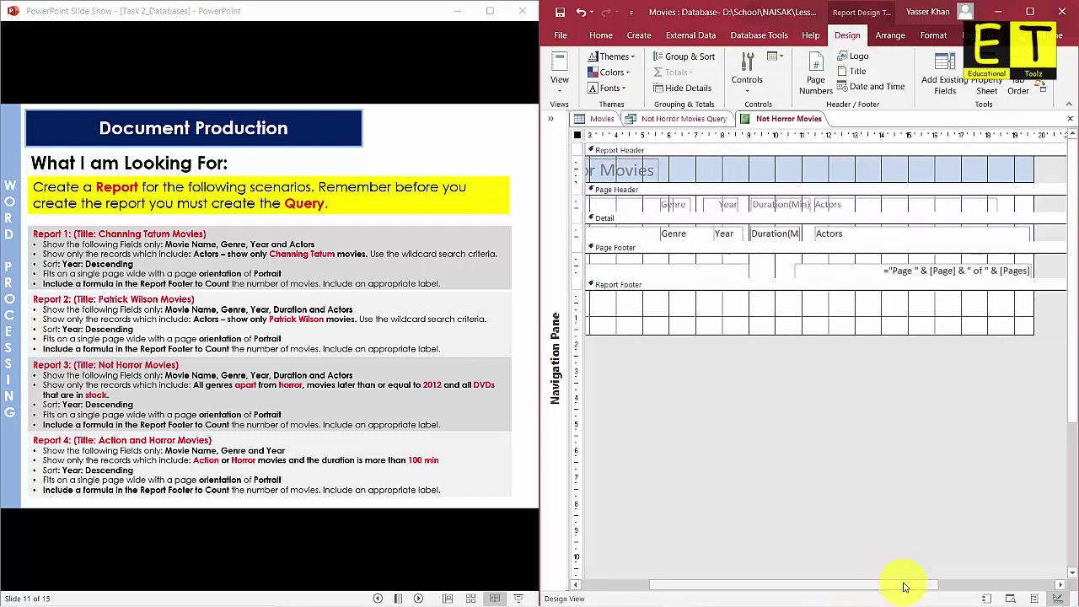
pyautogui.click(859, 232)
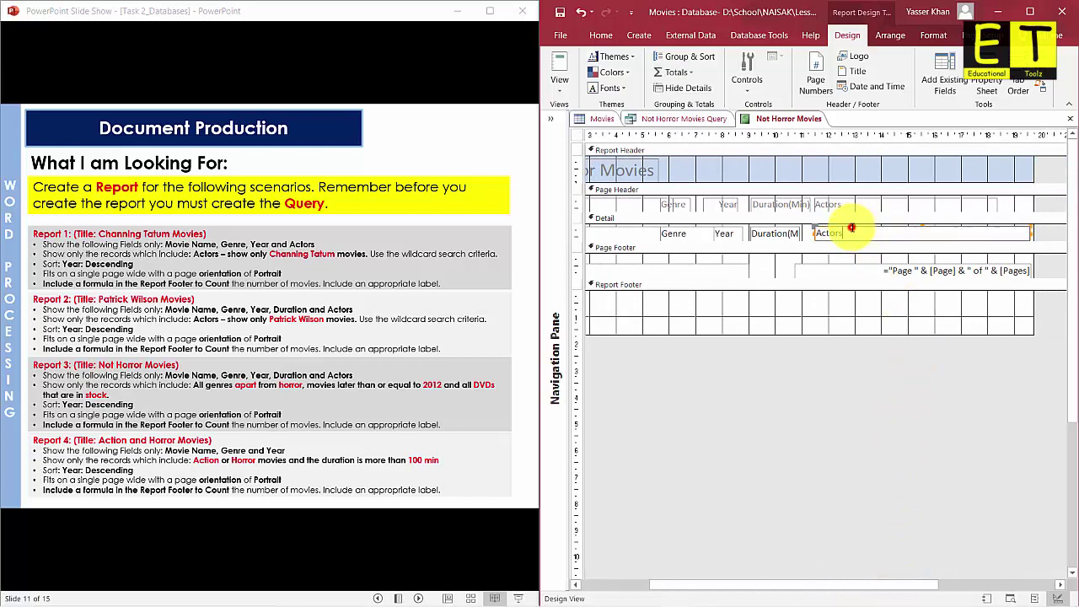
pyautogui.click(845, 228)
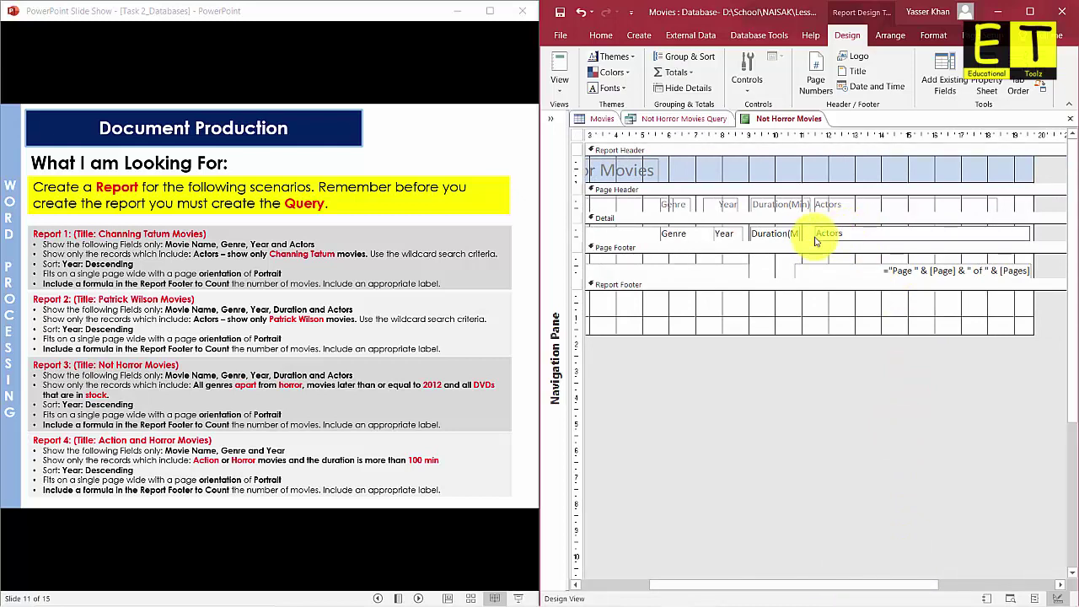
pyautogui.click(815, 241)
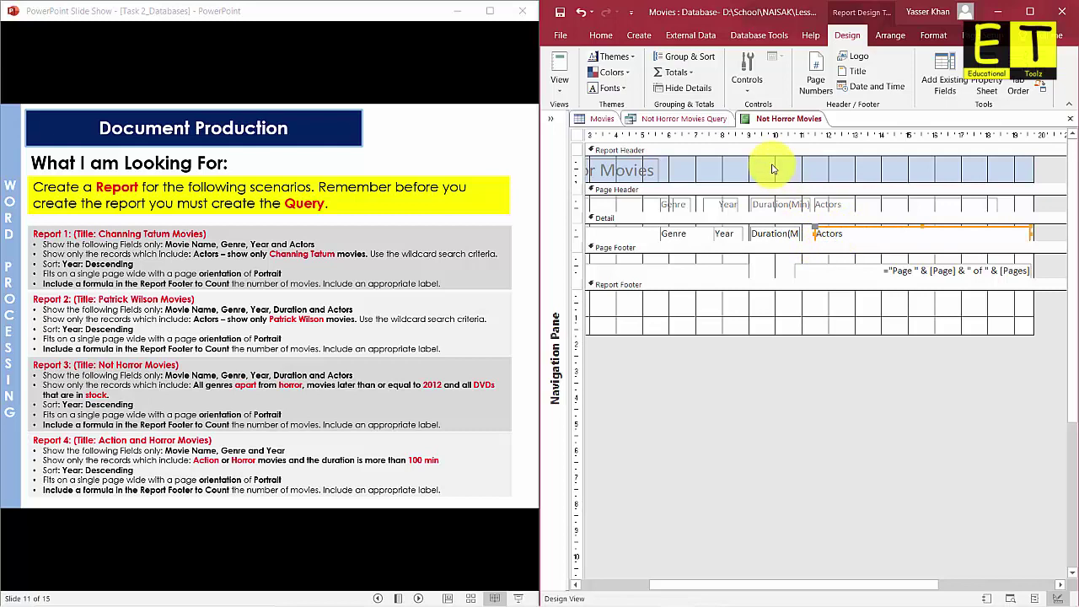
pyautogui.click(677, 73)
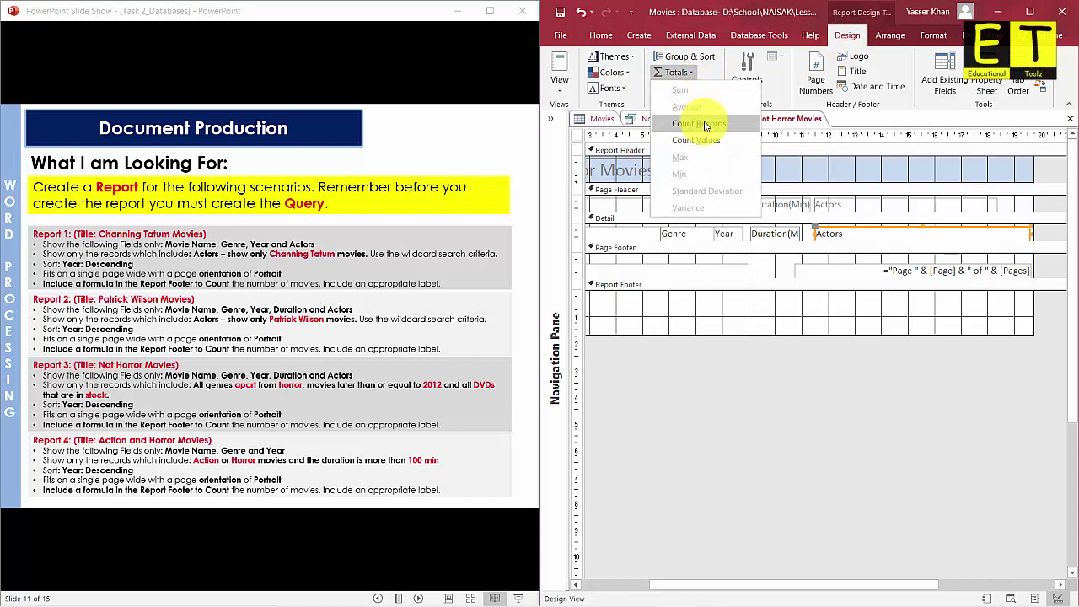
pyautogui.click(705, 124)
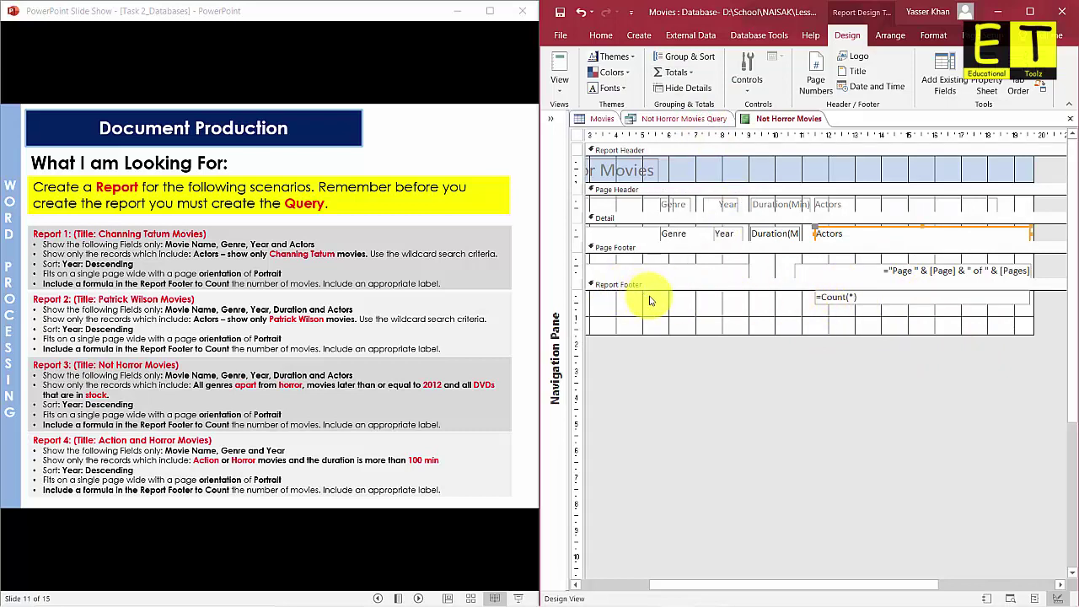
# Add a label reading Total Movies in the Report Footer, just left of the count formula.
pyautogui.click(831, 298)
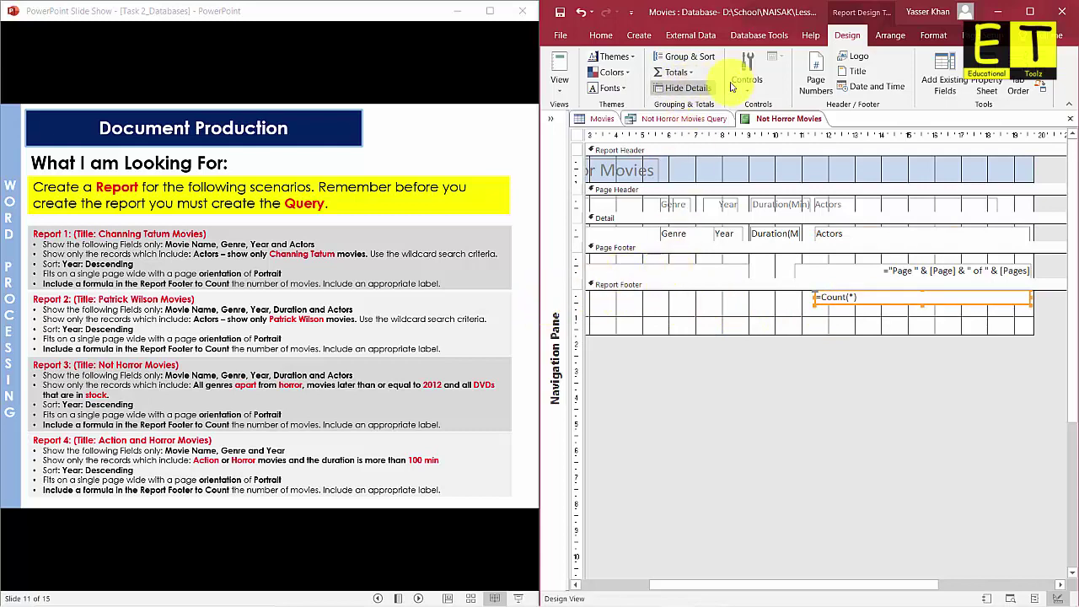
pyautogui.click(1030, 11)
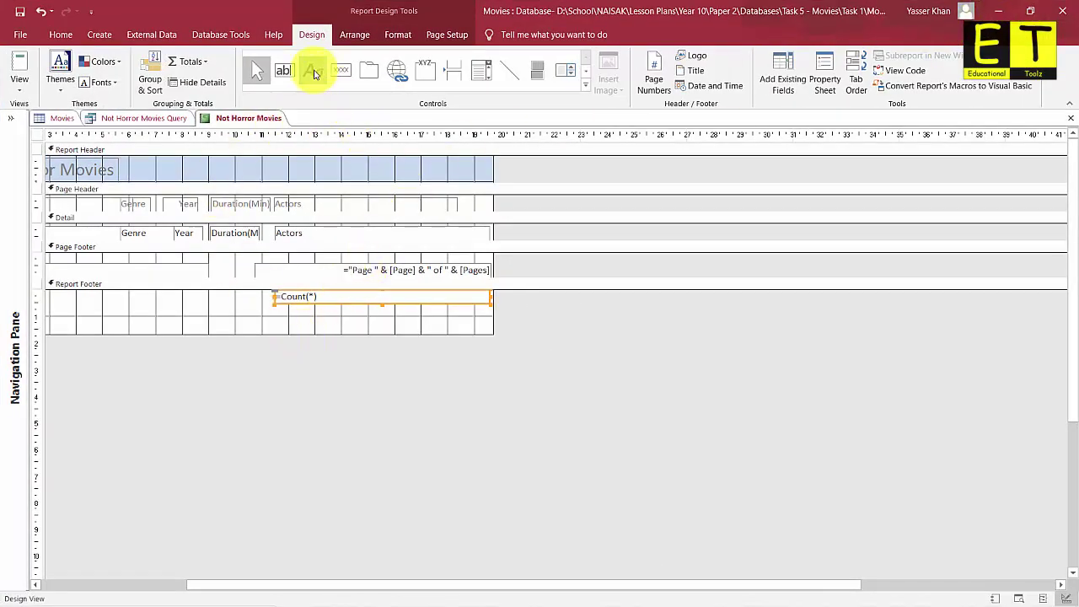
pyautogui.click(313, 71)
pyautogui.moveTo(193, 292); pyautogui.dragTo(263, 304)
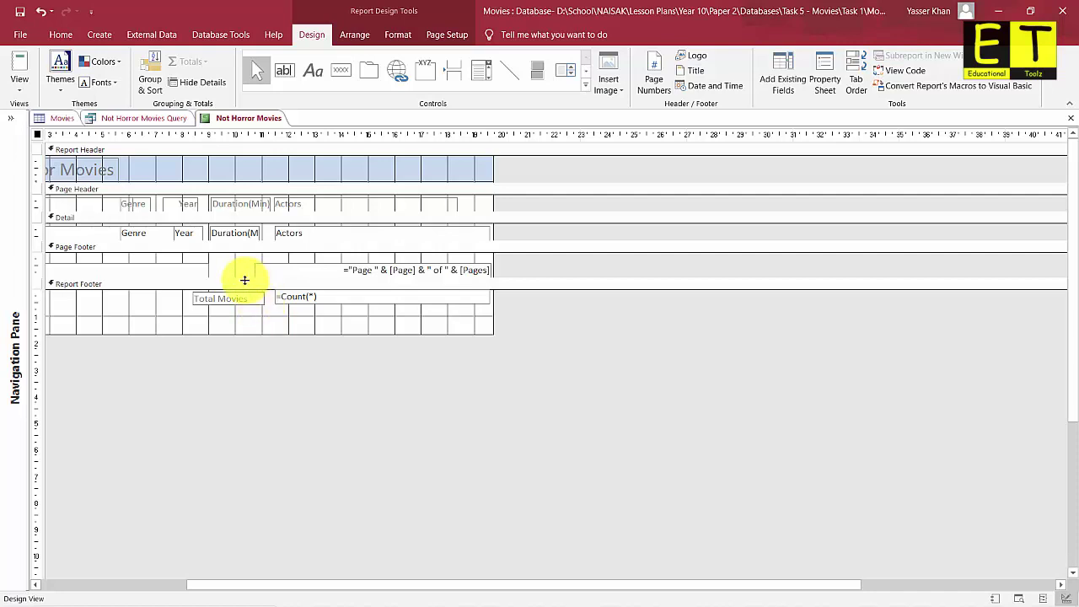
# Display the report in Report View, check its records and footer total, and show the database's list of objects.
pyautogui.click(19, 64)
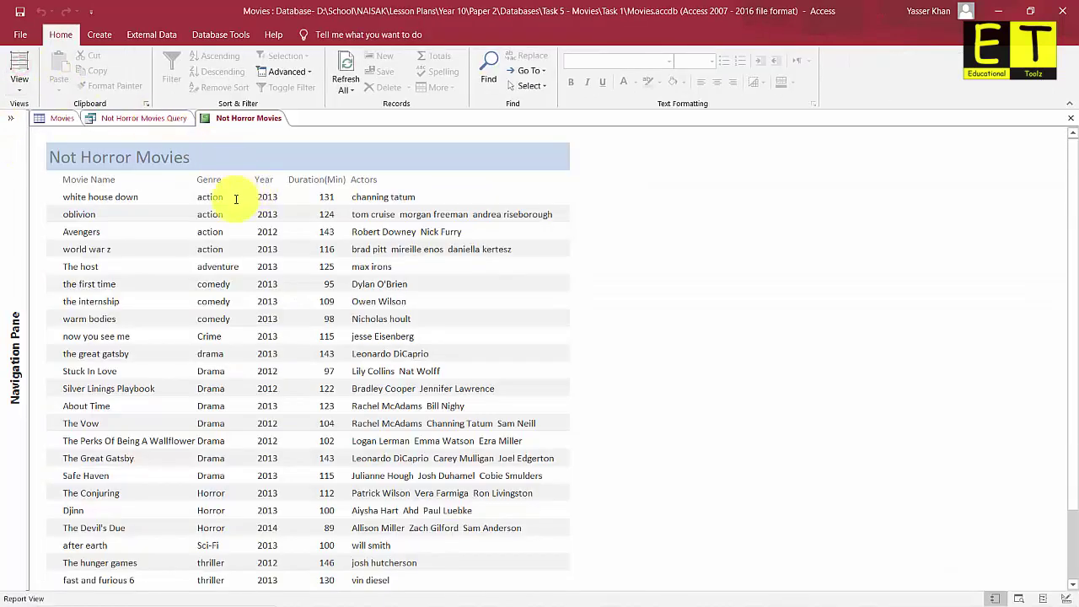
pyautogui.scroll(-5, 245, 207)
pyautogui.scroll(5, 244, 224)
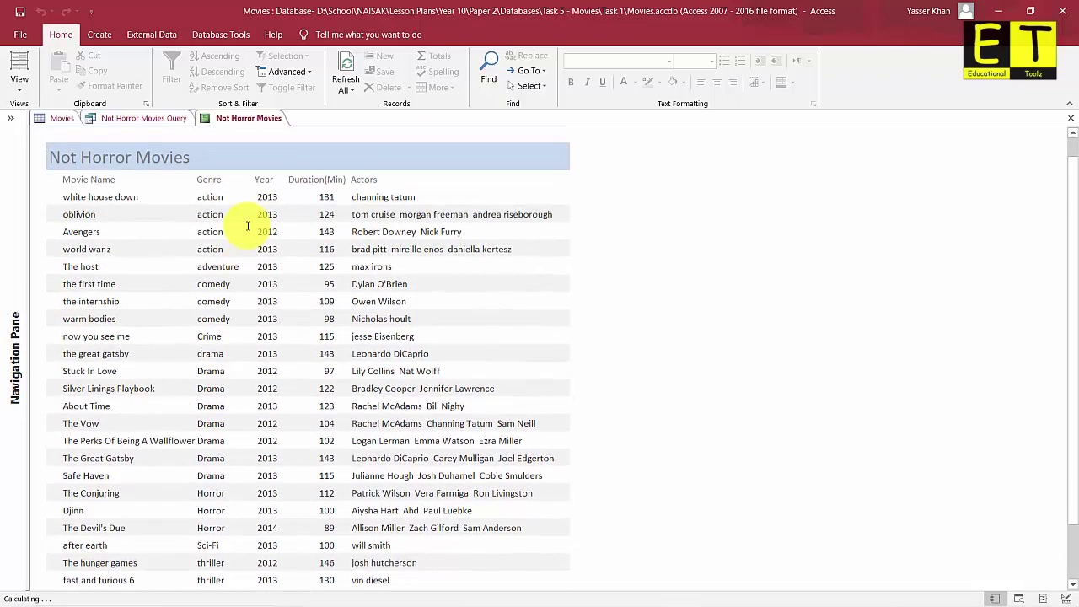
pyautogui.scroll(-2, 385, 231)
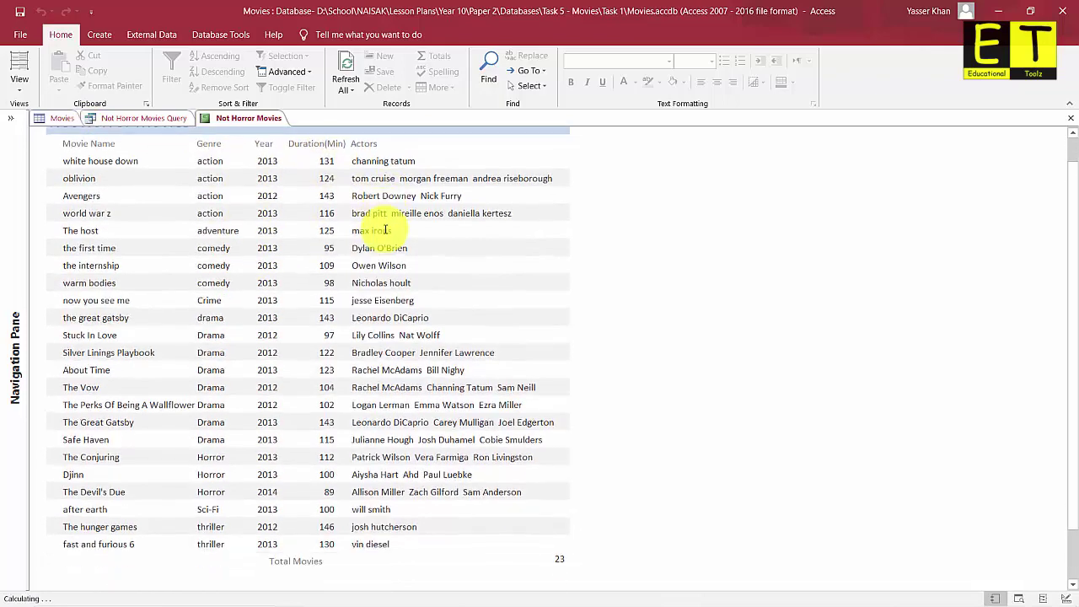
pyautogui.scroll(-2, 435, 413)
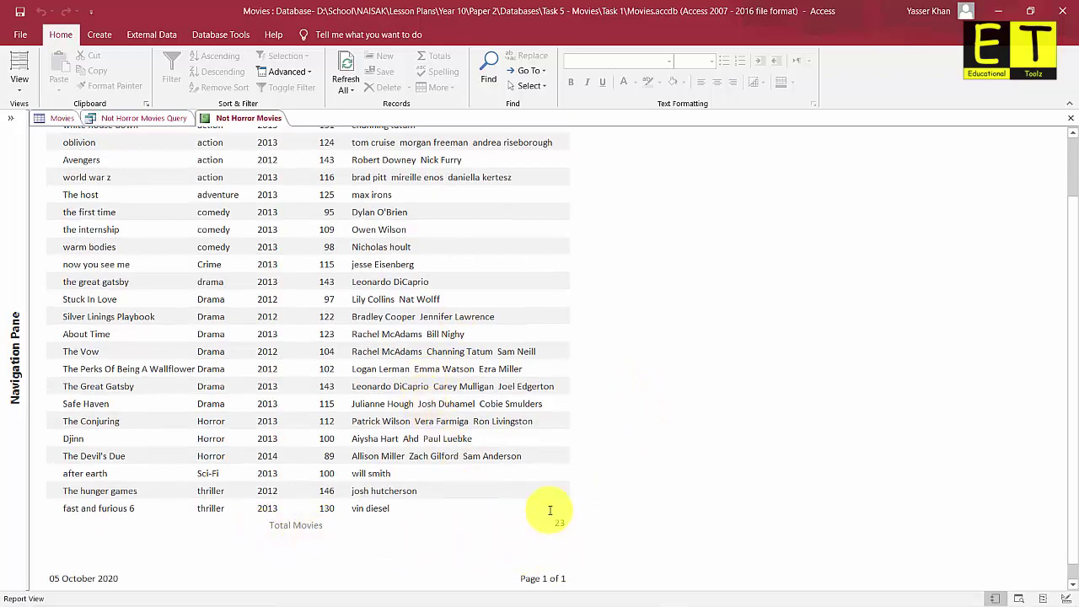
pyautogui.scroll(4, 409, 433)
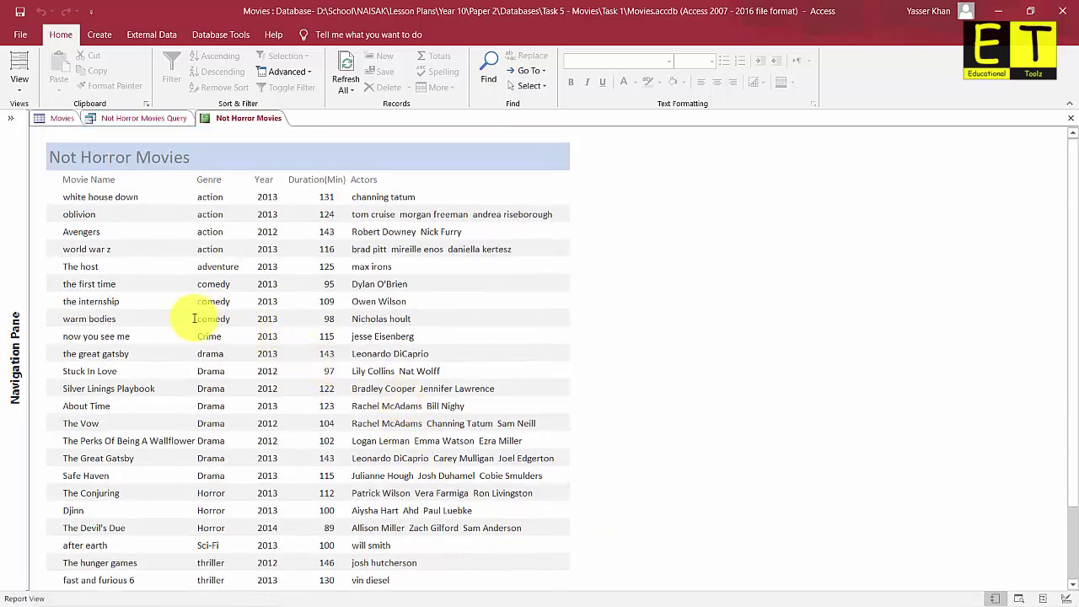
pyautogui.click(11, 118)
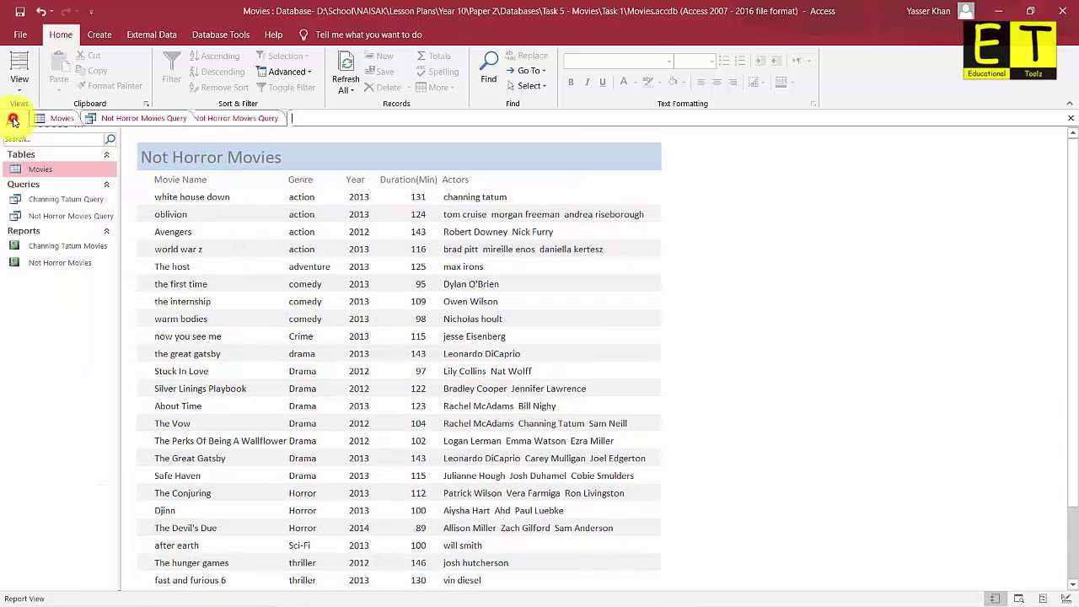